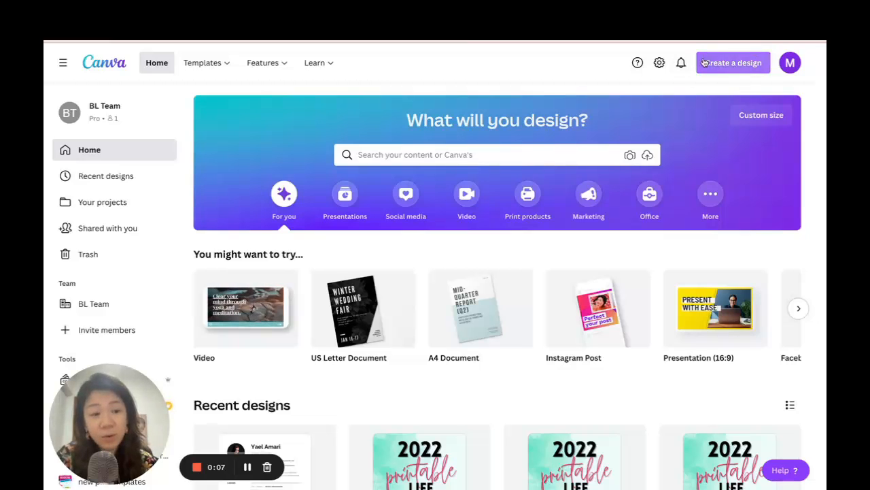
# Create a US Letter document and add the HUGE SALE font combination to the page.
pyautogui.click(752, 68)
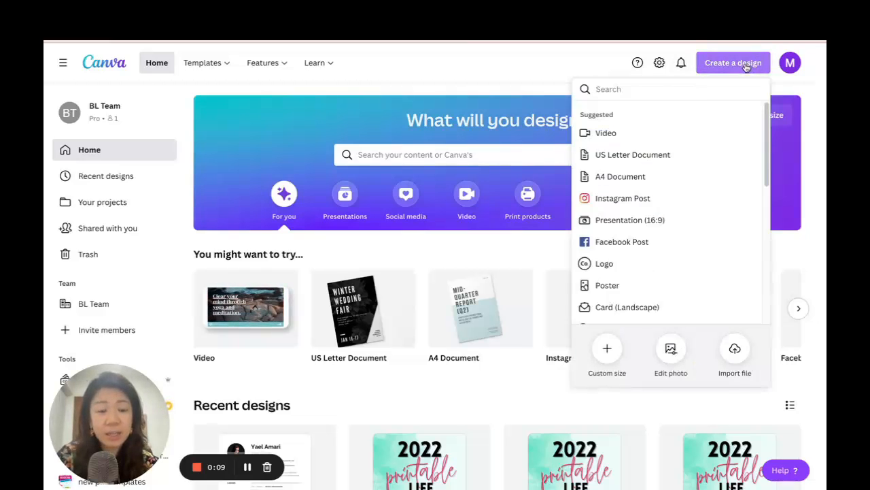
pyautogui.click(650, 160)
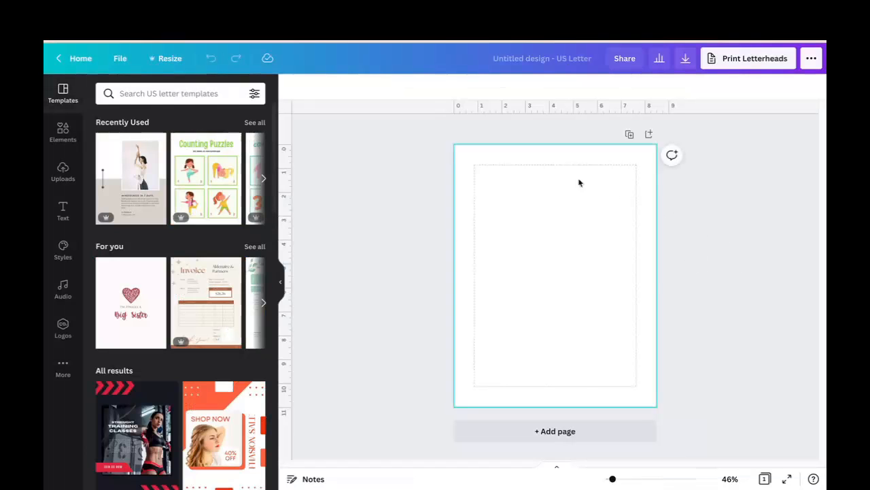
pyautogui.click(61, 218)
pyautogui.scroll(-2, 89, 195)
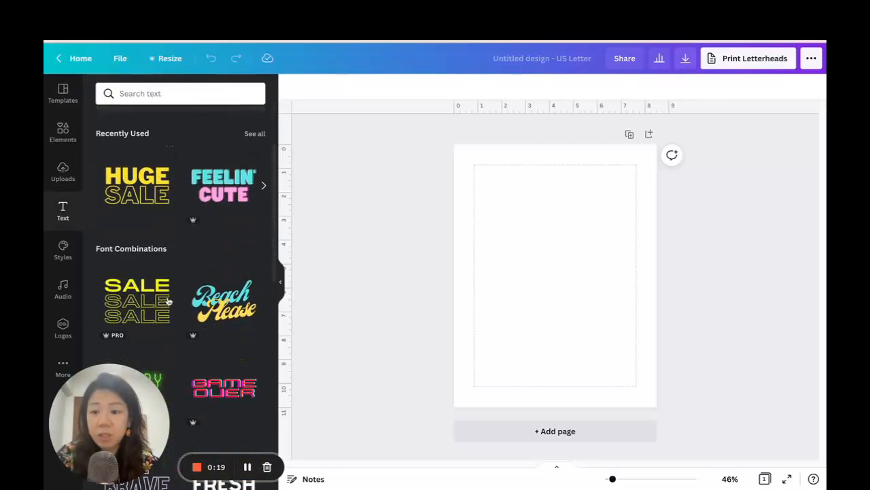
pyautogui.click(138, 197)
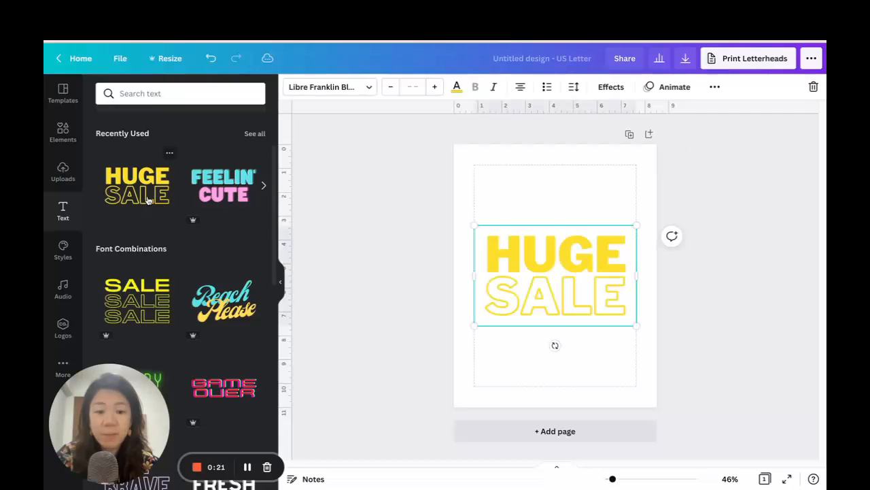
# Ungroup the HUGE SALE text and delete the outlined SALE line, keeping only HUGE.
pyautogui.click(716, 88)
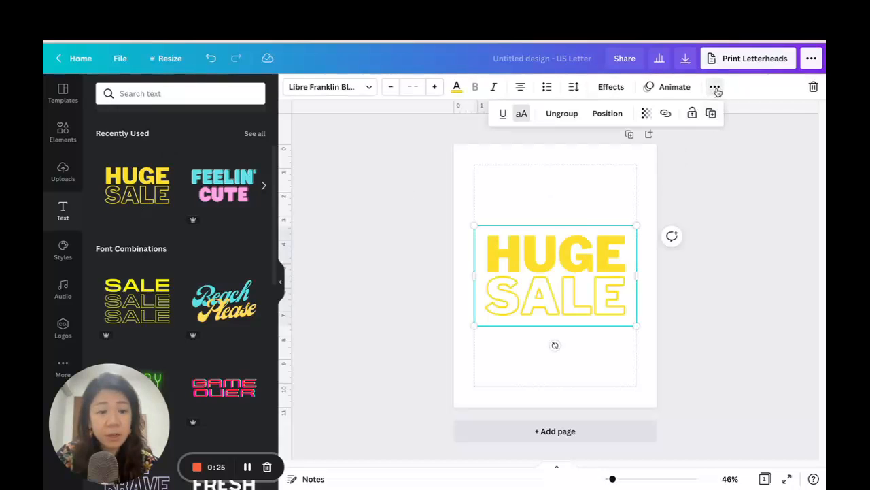
pyautogui.click(555, 114)
pyautogui.click(708, 268)
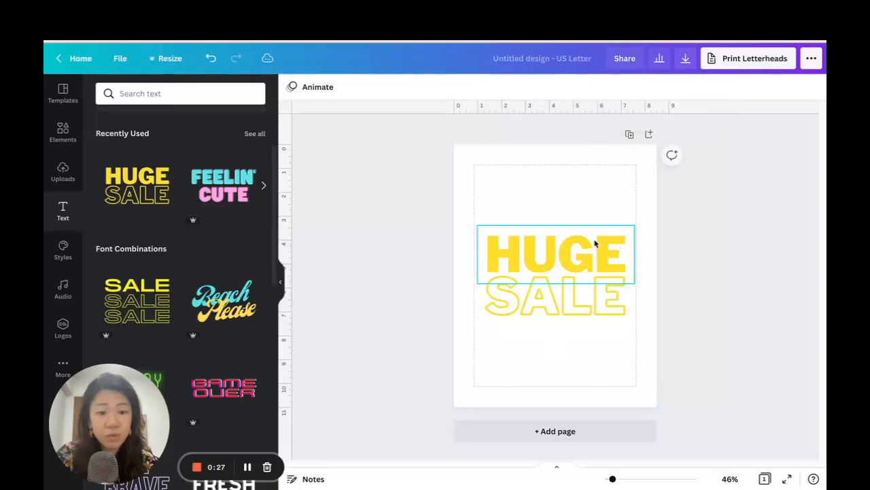
pyautogui.moveTo(577, 255); pyautogui.dragTo(578, 169)
pyautogui.moveTo(579, 292); pyautogui.dragTo(579, 308)
pyautogui.moveTo(591, 187); pyautogui.dragTo(583, 244)
pyautogui.click(587, 316)
pyautogui.press('Delete')
# Replace the word HUGE with the letter A, narrow its text box and enlarge it to font size 248.
pyautogui.click(593, 229)
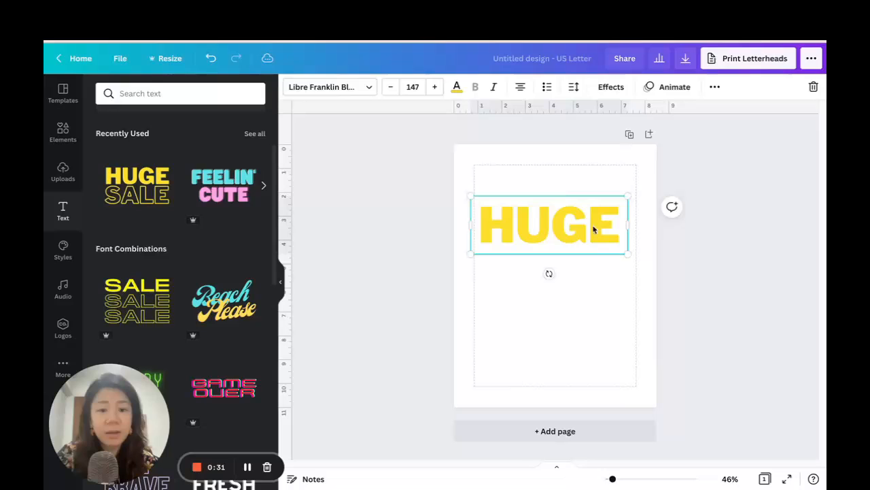
pyautogui.doubleClick(558, 221)
pyautogui.write('A')
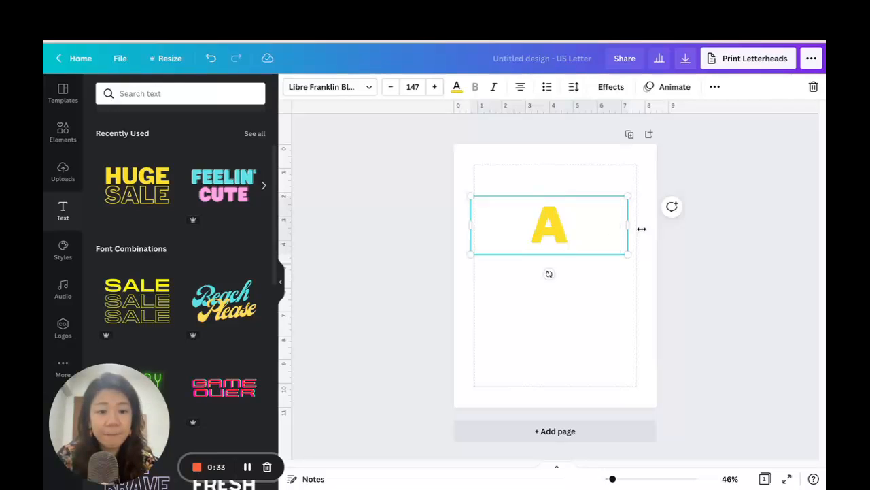
pyautogui.moveTo(629, 224); pyautogui.dragTo(536, 220)
pyautogui.moveTo(540, 259); pyautogui.dragTo(573, 304)
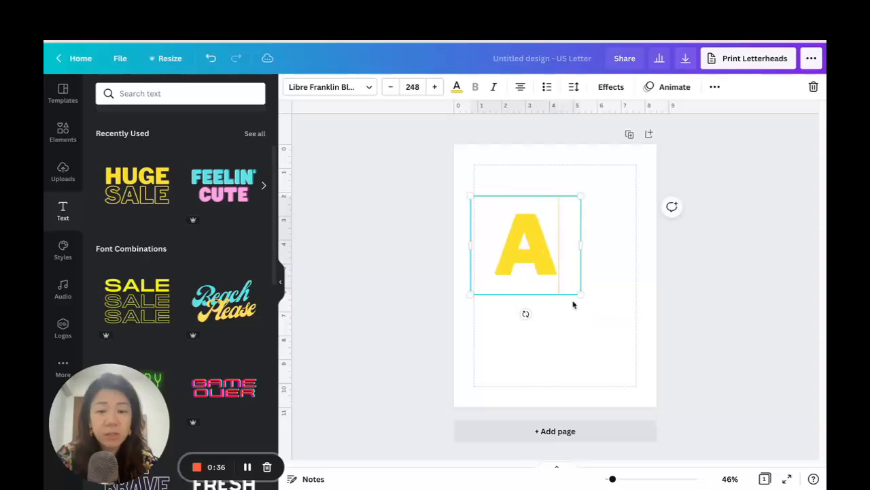
# Recolour the letter A dark navy and move it to the page's upper-left area.
pyautogui.click(457, 87)
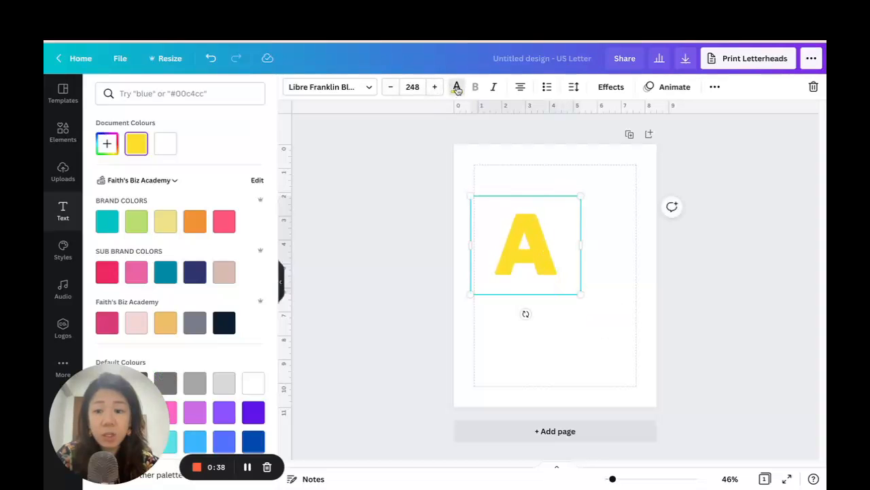
pyautogui.click(225, 323)
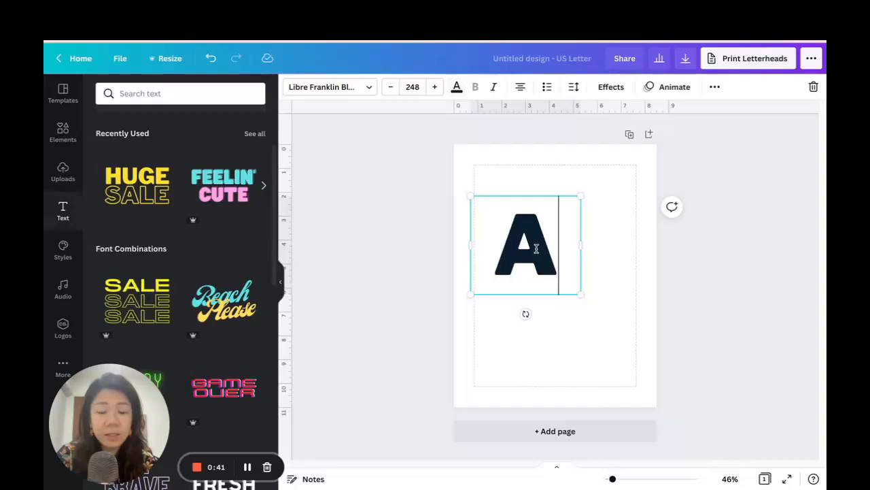
pyautogui.moveTo(553, 247); pyautogui.dragTo(528, 198)
# Apply the Hollow effect to the letter A and change its font to Open Sauce SemiBold, searching the fonts for "corporate".
pyautogui.click(612, 87)
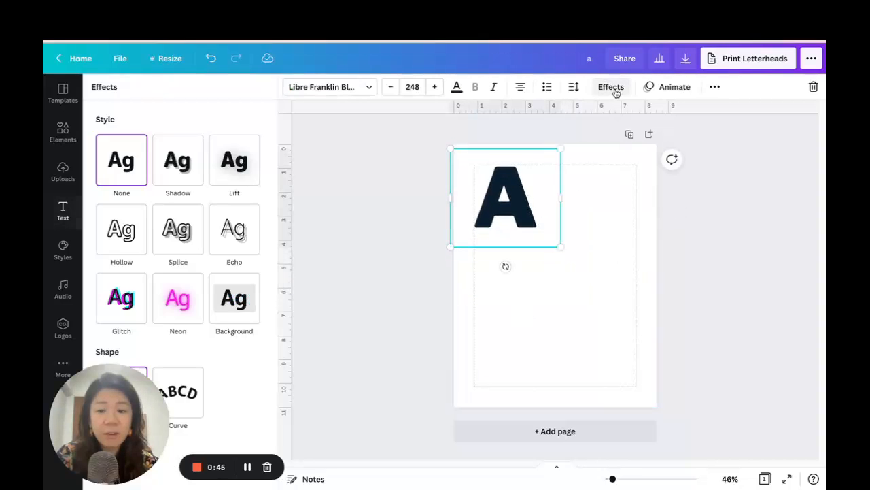
pyautogui.click(121, 246)
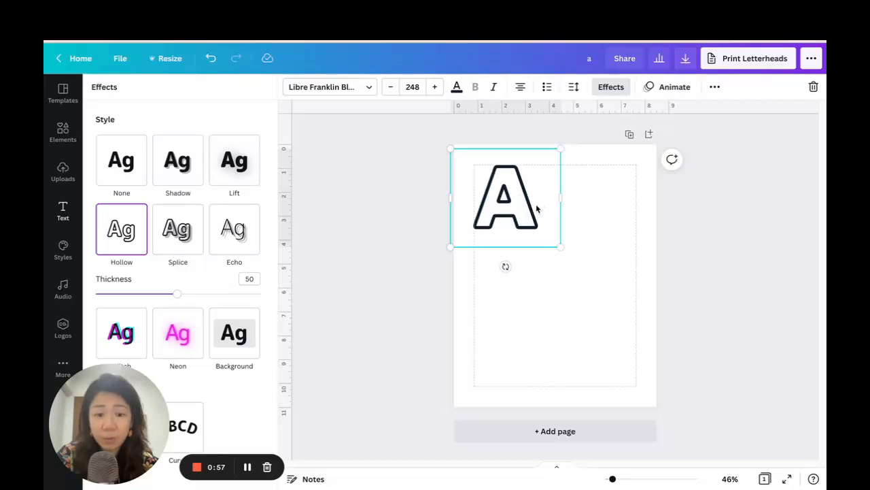
pyautogui.click(344, 89)
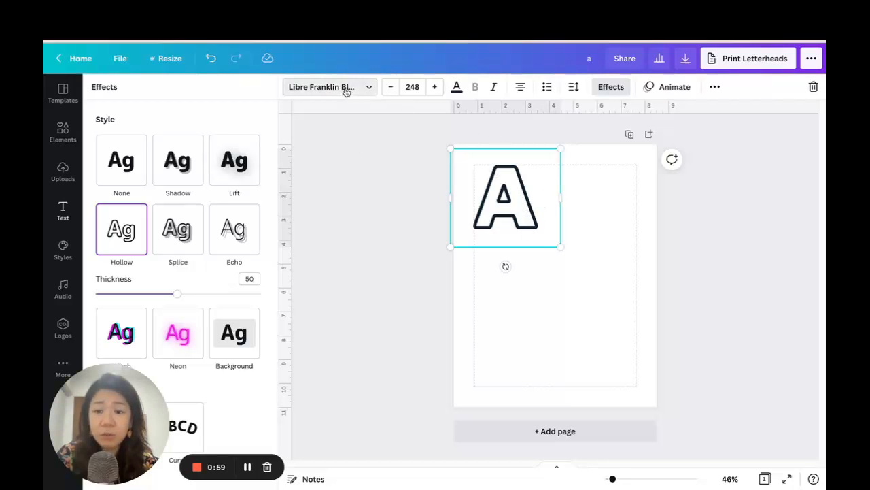
pyautogui.click(185, 96)
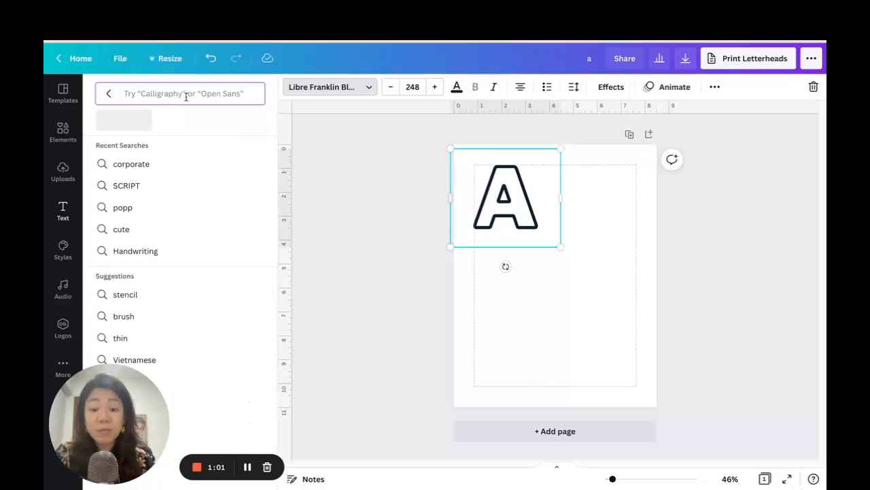
pyautogui.write('corporate')
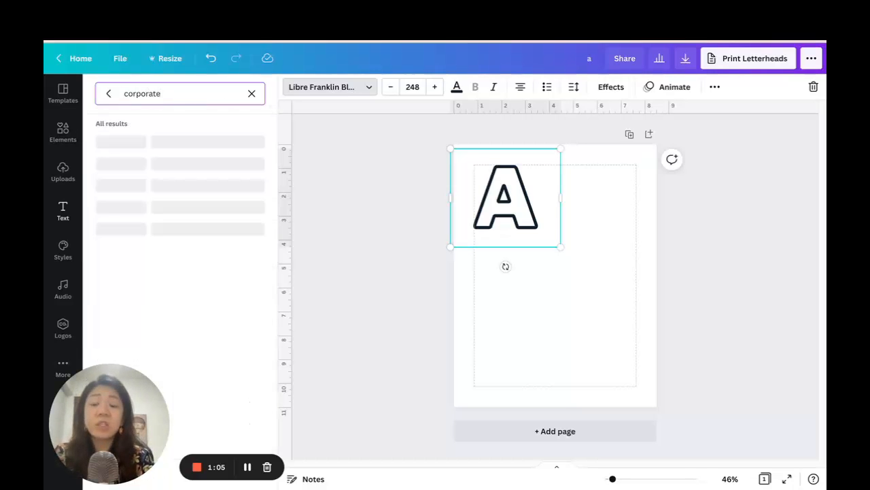
pyautogui.scroll(-5, 198, 194)
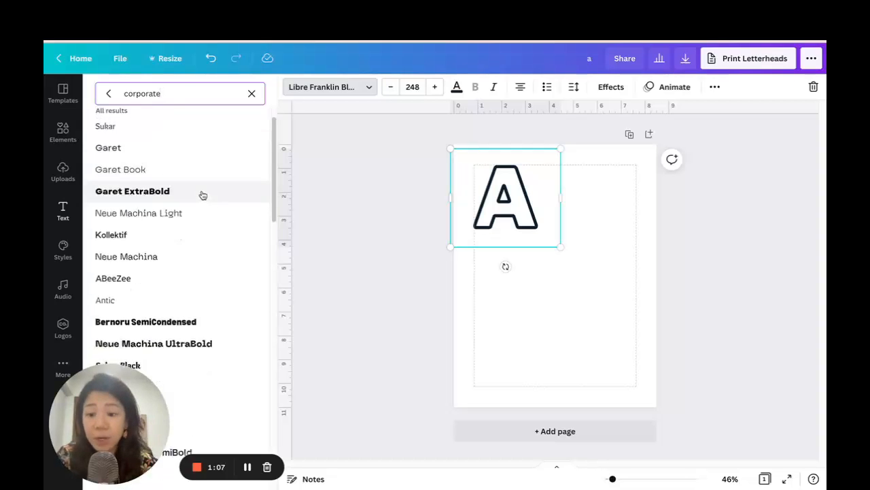
pyautogui.scroll(-2, 202, 194)
pyautogui.click(198, 238)
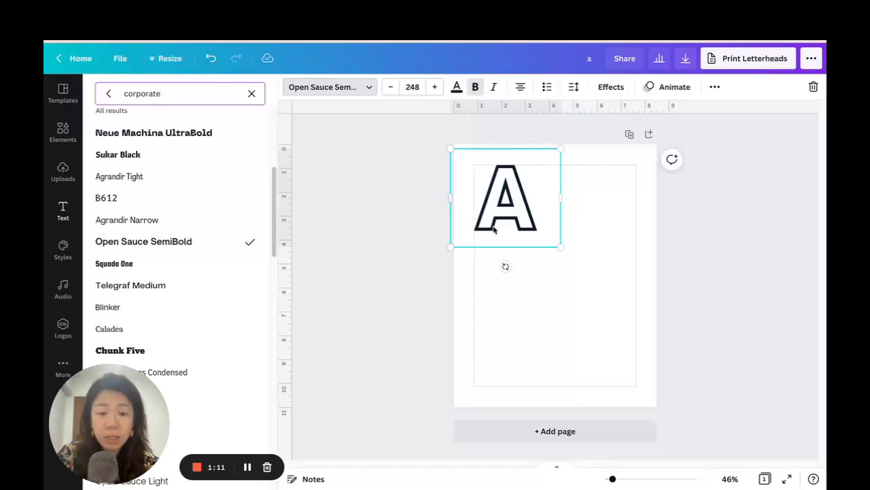
# Narrow the letter A's text box, resize the letter to font size 267 and place it inside the page's upper-left margin.
pyautogui.moveTo(563, 196); pyautogui.dragTo(544, 192)
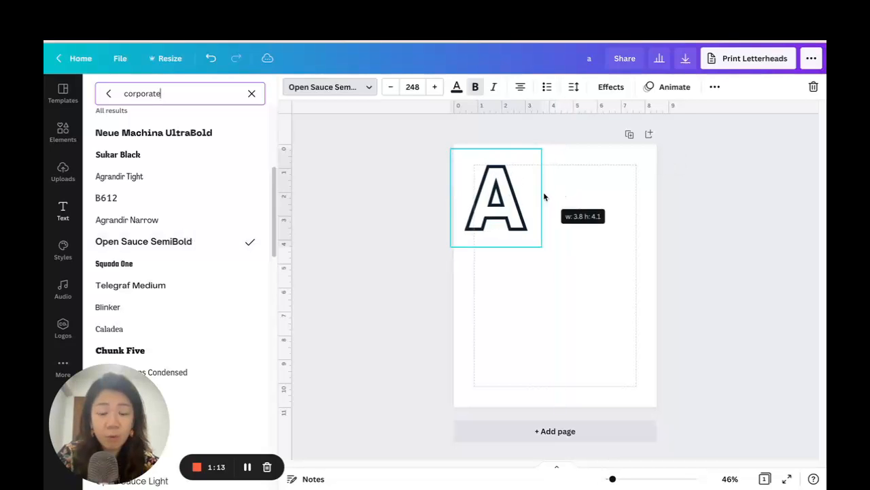
pyautogui.moveTo(537, 245); pyautogui.dragTo(564, 271)
pyautogui.moveTo(520, 212)
pyautogui.mouseDown()
pyautogui.moveTo(537, 211)
pyautogui.moveTo(528, 209)
pyautogui.mouseUp()
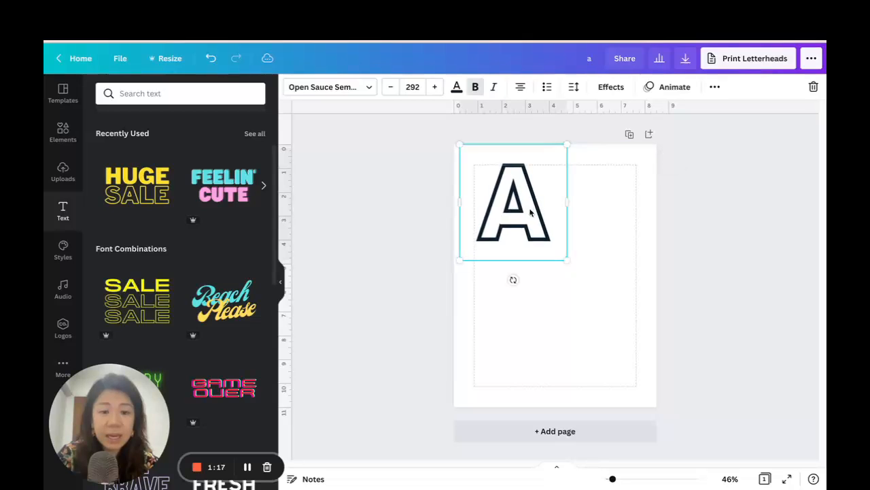
pyautogui.moveTo(564, 263); pyautogui.dragTo(558, 252)
pyautogui.click(598, 237)
pyautogui.moveTo(522, 205); pyautogui.dragTo(526, 209)
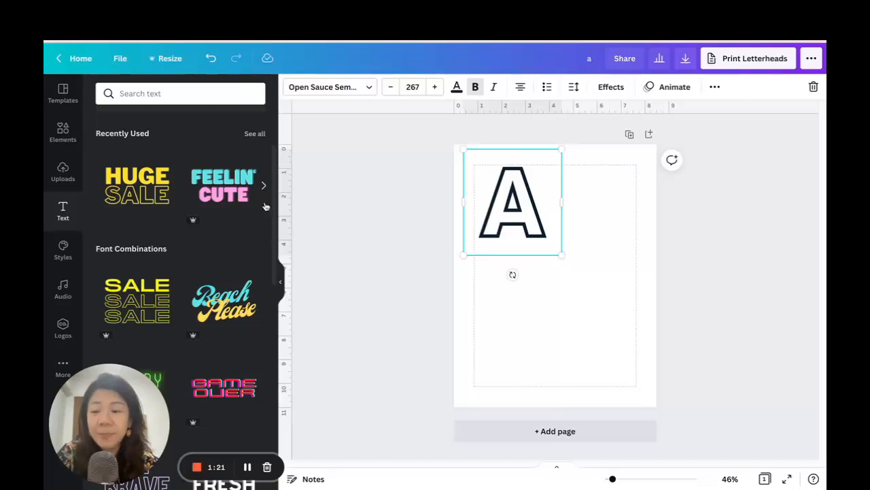
# Search the elements for "apple" and add the black outline apple graphic to the page.
pyautogui.click(61, 131)
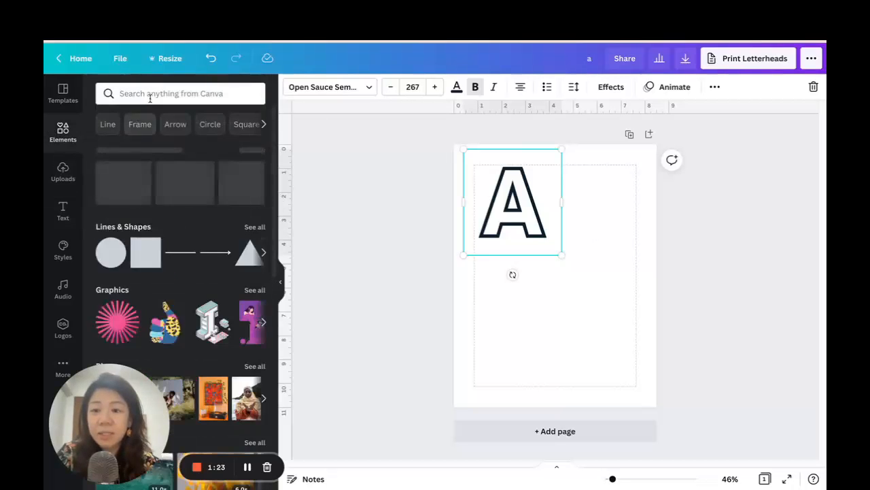
pyautogui.click(152, 94)
pyautogui.write('apple')
pyautogui.press('Return')
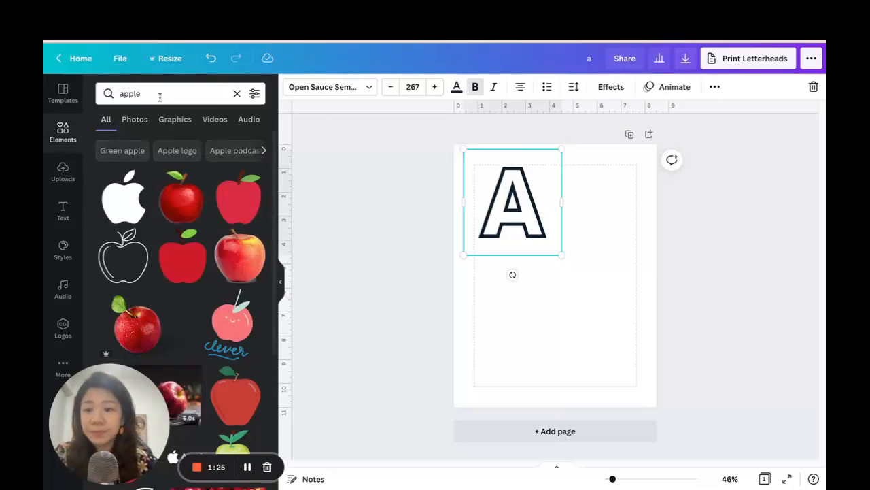
pyautogui.click(123, 256)
# Shrink the outline apple to about the letter's height and align it beside the letter A within the page margins.
pyautogui.moveTo(548, 306); pyautogui.dragTo(584, 224)
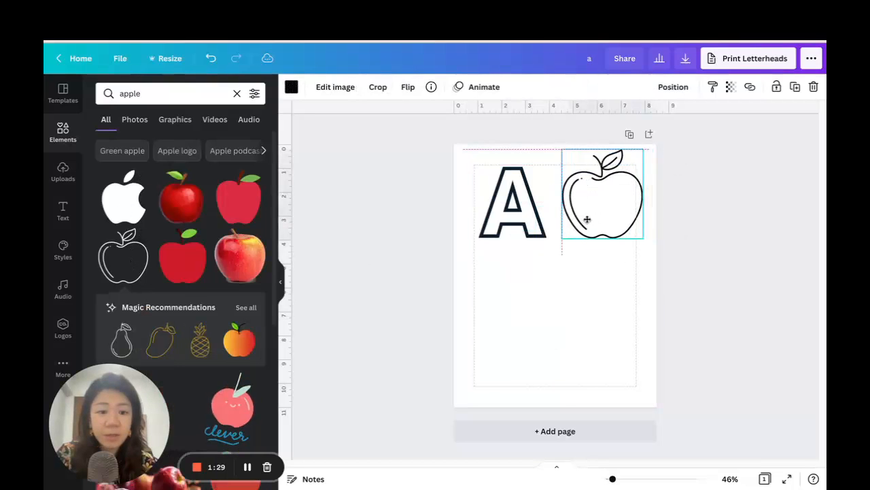
pyautogui.moveTo(630, 148); pyautogui.dragTo(614, 169)
pyautogui.moveTo(596, 205); pyautogui.dragTo(610, 203)
pyautogui.click(653, 229)
pyautogui.moveTo(514, 204); pyautogui.dragTo(518, 204)
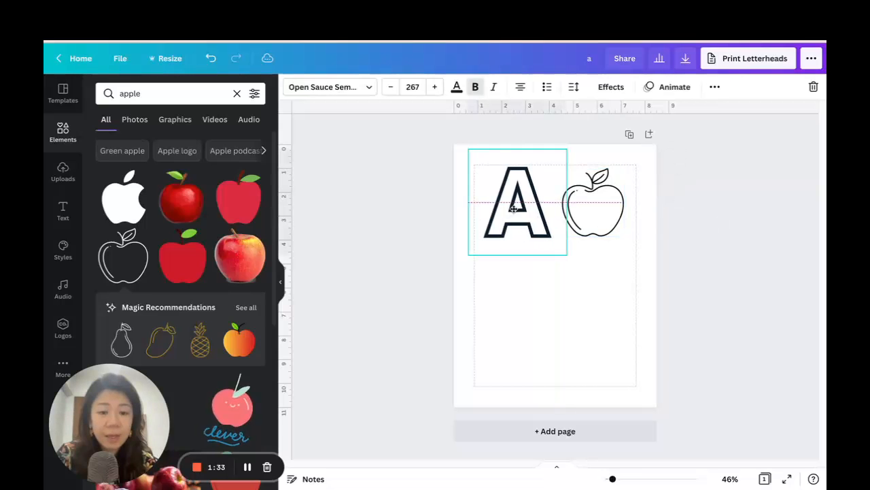
pyautogui.click(640, 214)
pyautogui.click(614, 213)
pyautogui.click(680, 238)
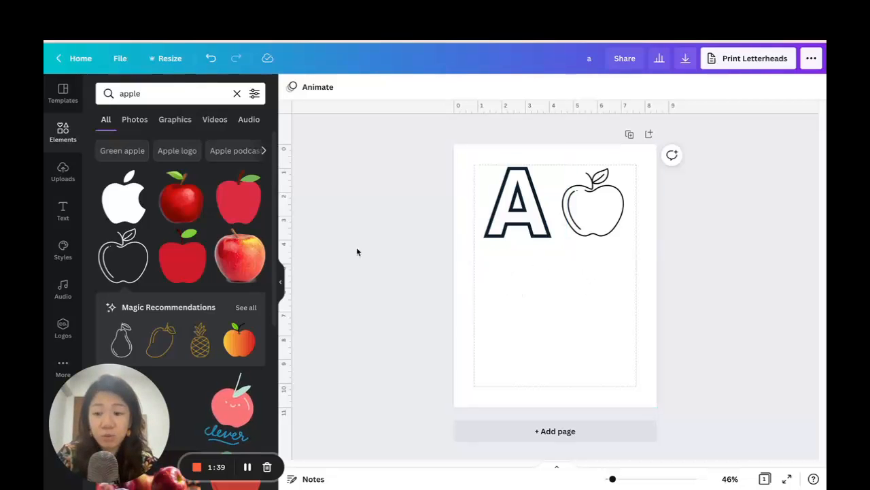
# Add a plain line, stretch it from margin to margin and place it just below the letter A and the apple.
pyautogui.click(59, 135)
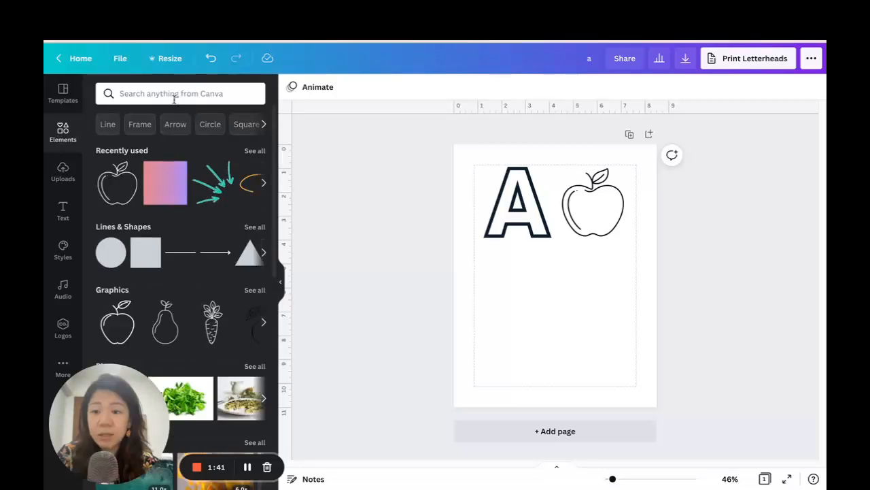
pyautogui.click(180, 252)
pyautogui.moveTo(524, 275); pyautogui.dragTo(474, 275)
pyautogui.moveTo(589, 276); pyautogui.dragTo(637, 276)
pyautogui.moveTo(612, 479); pyautogui.dragTo(620, 480)
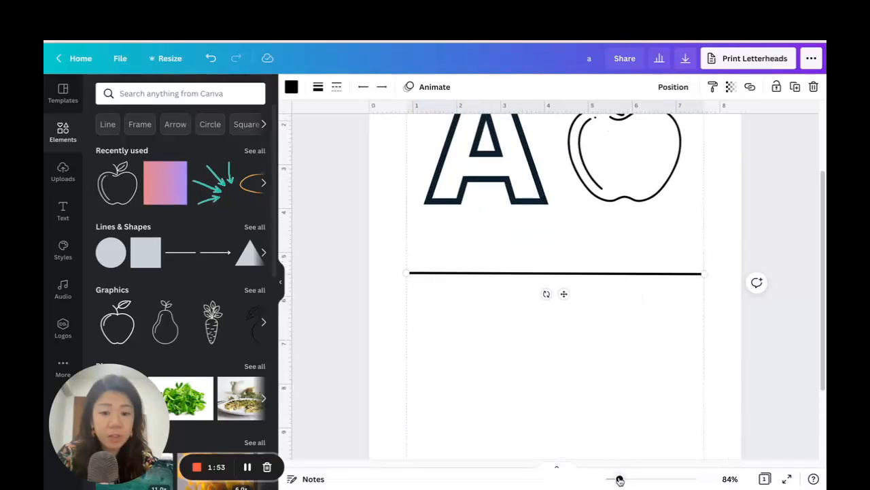
pyautogui.moveTo(565, 296); pyautogui.dragTo(564, 238)
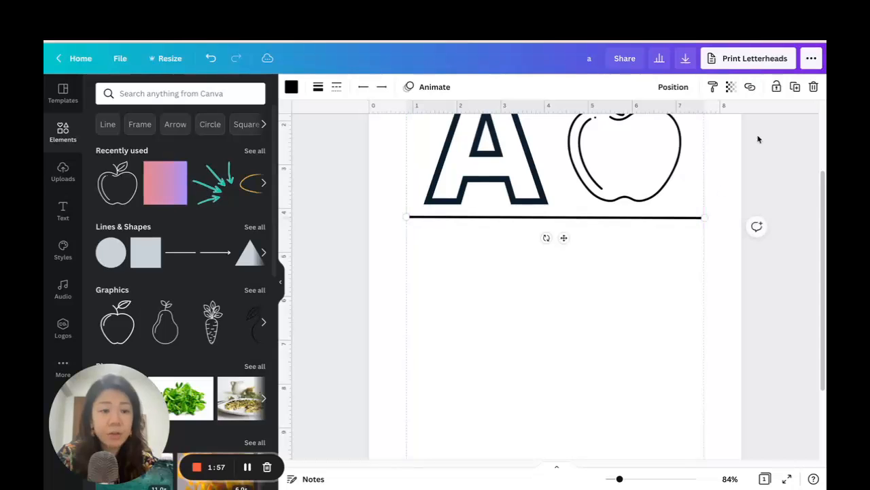
# Duplicate the line twice, placing one copy below the original and the other midway between the two.
pyautogui.click(796, 87)
pyautogui.moveTo(571, 247); pyautogui.dragTo(565, 277)
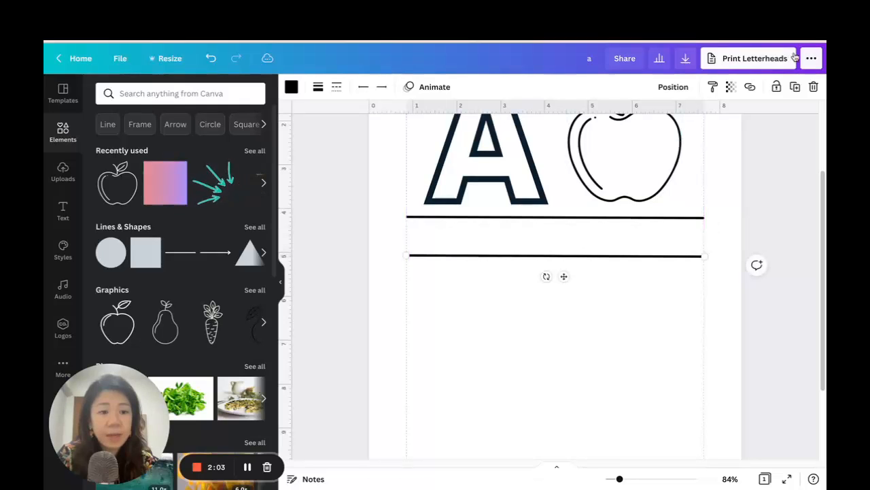
pyautogui.click(796, 89)
pyautogui.moveTo(570, 310); pyautogui.dragTo(568, 252)
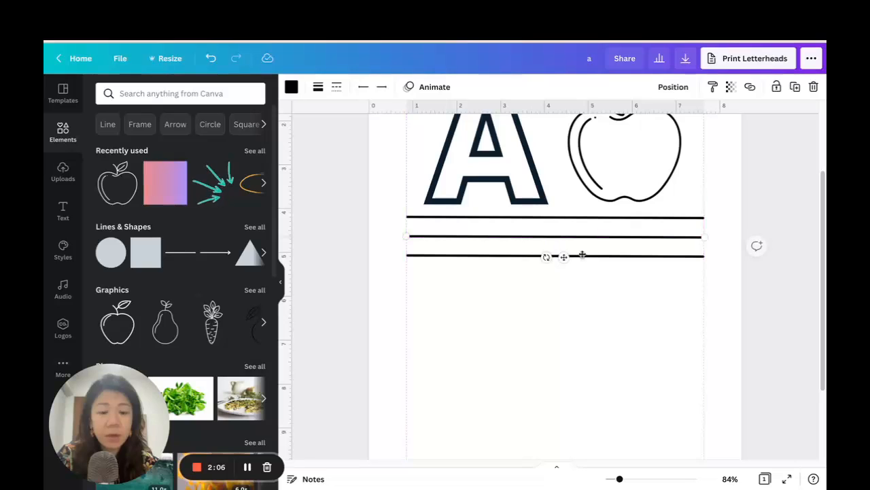
# Set the middle line's weight to 2 and change its style to dashed.
pyautogui.click(318, 87)
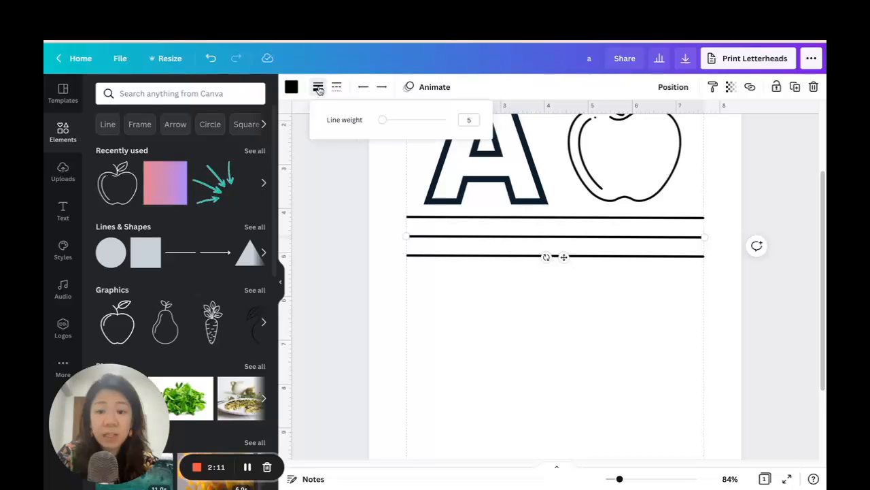
pyautogui.press('Return')
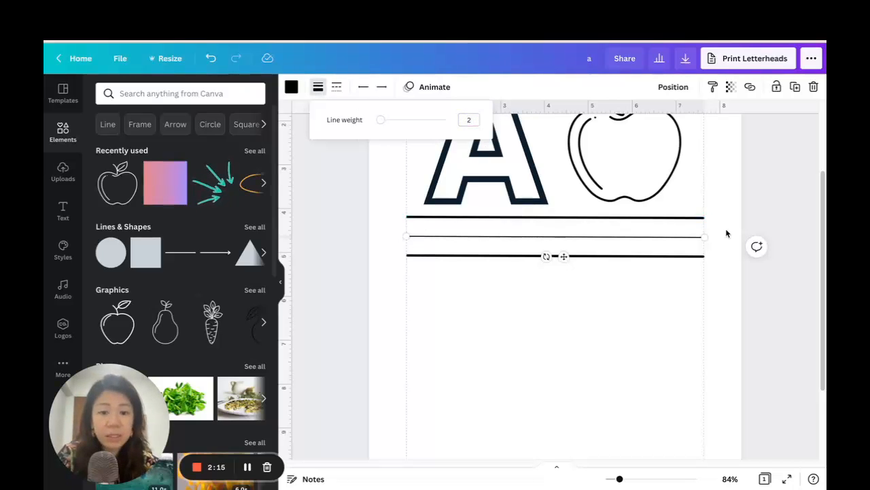
pyautogui.click(337, 88)
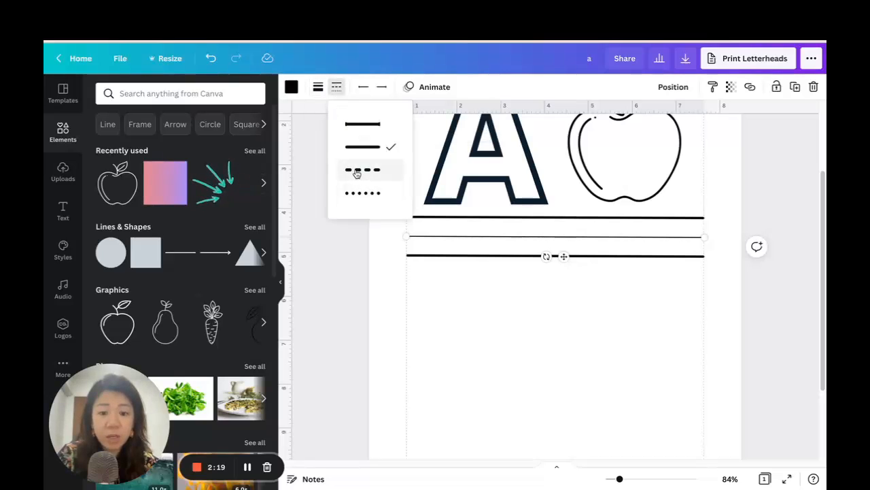
pyautogui.click(563, 320)
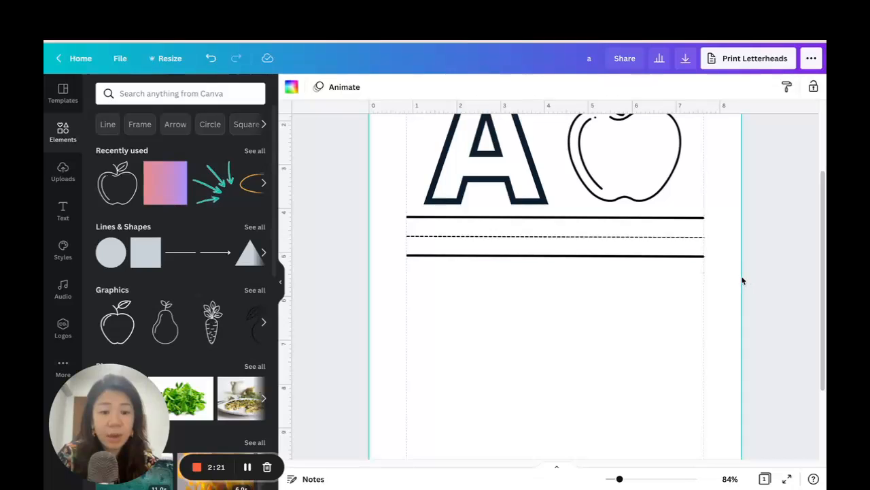
# Duplicate the large hollow letter A and shrink the copy to about size 77 at the start of the handwriting lines.
pyautogui.scroll(1, 739, 278)
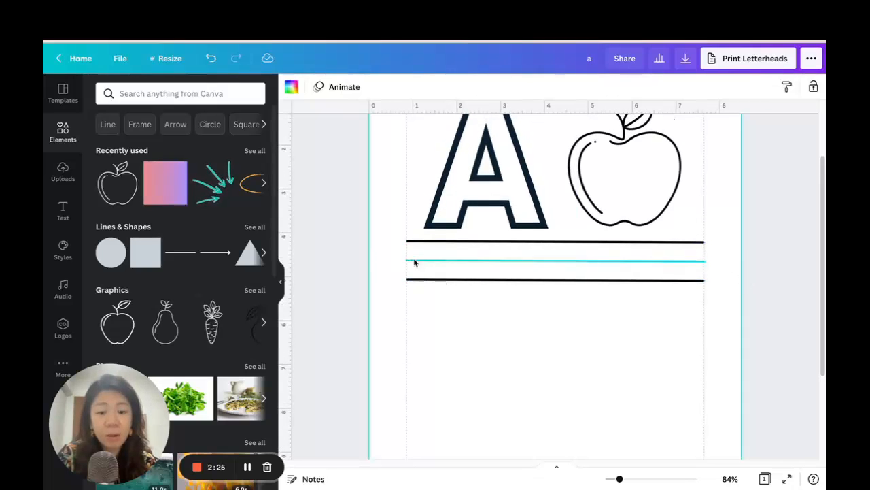
pyautogui.scroll(3, 719, 276)
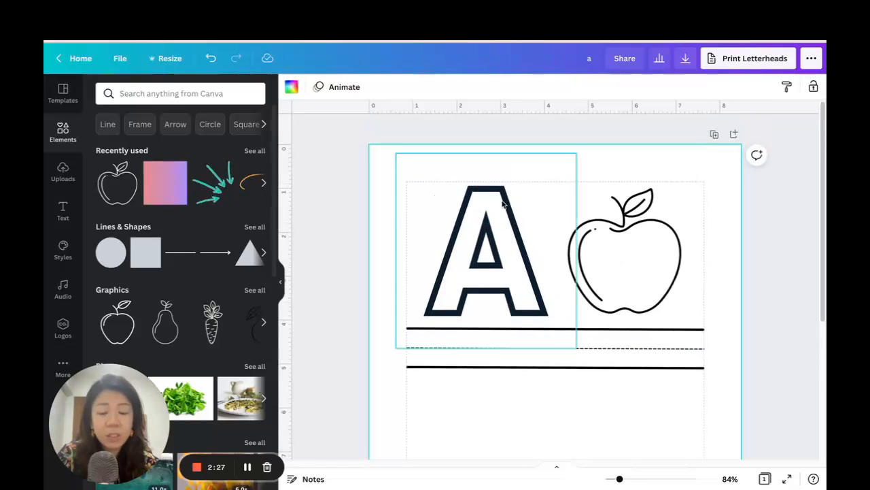
pyautogui.scroll(-1, 503, 204)
pyautogui.click(480, 206)
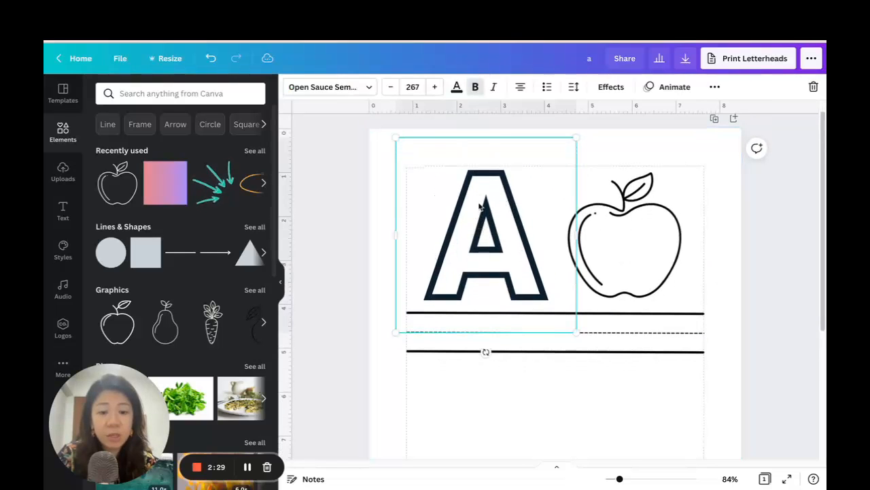
pyautogui.click(715, 87)
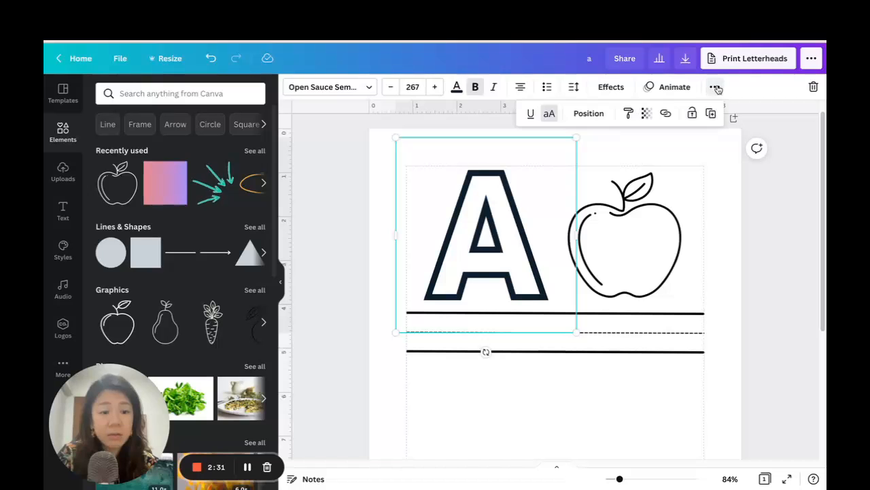
pyautogui.click(711, 112)
pyautogui.moveTo(587, 146); pyautogui.dragTo(457, 285)
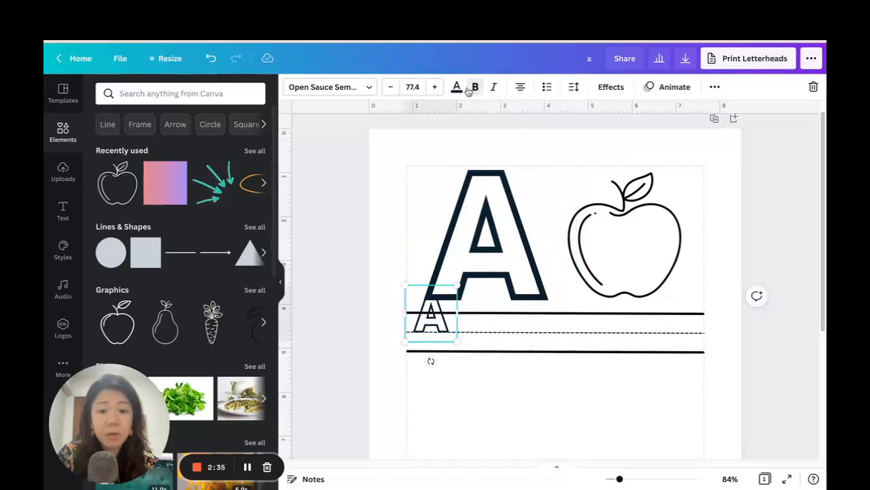
# Remove the Hollow effect from the small A and enlarge it to size 79.1 so it fits between the two solid lines.
pyautogui.click(611, 87)
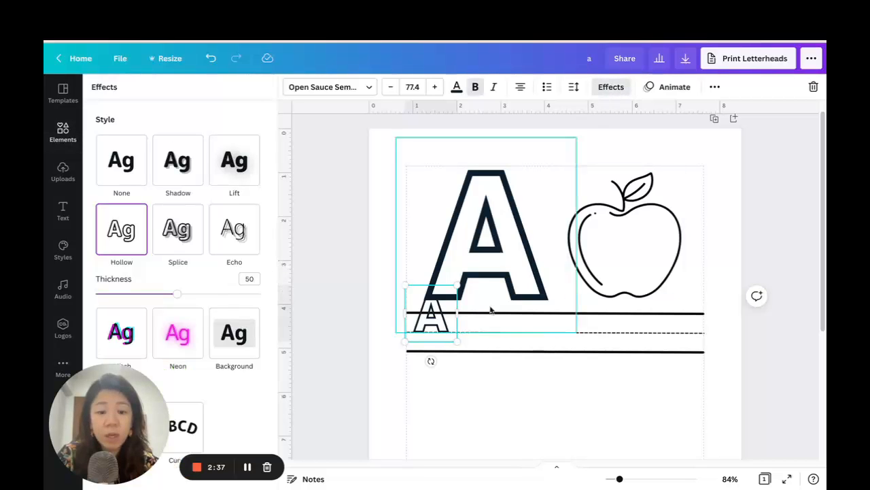
pyautogui.click(109, 167)
pyautogui.moveTo(441, 319); pyautogui.dragTo(440, 338)
pyautogui.scroll(-2, 715, 373)
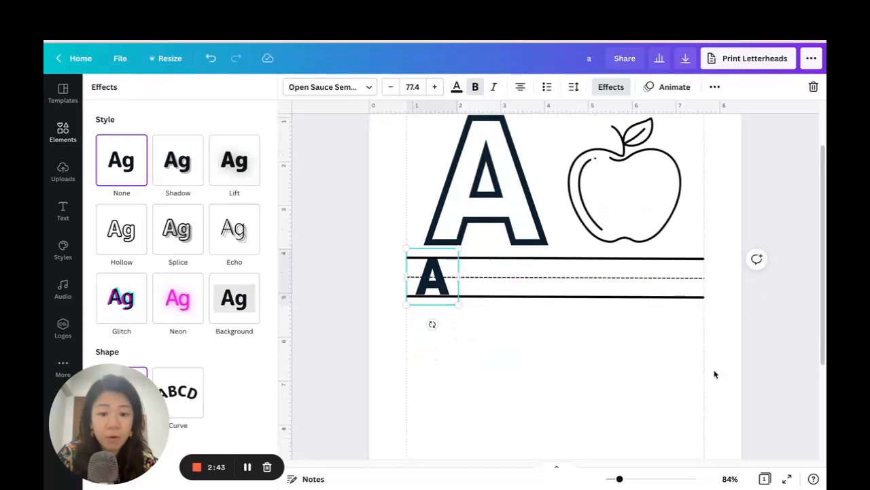
pyautogui.moveTo(616, 481); pyautogui.dragTo(625, 478)
pyautogui.moveTo(420, 318); pyautogui.dragTo(422, 317)
pyautogui.moveTo(382, 271); pyautogui.dragTo(382, 273)
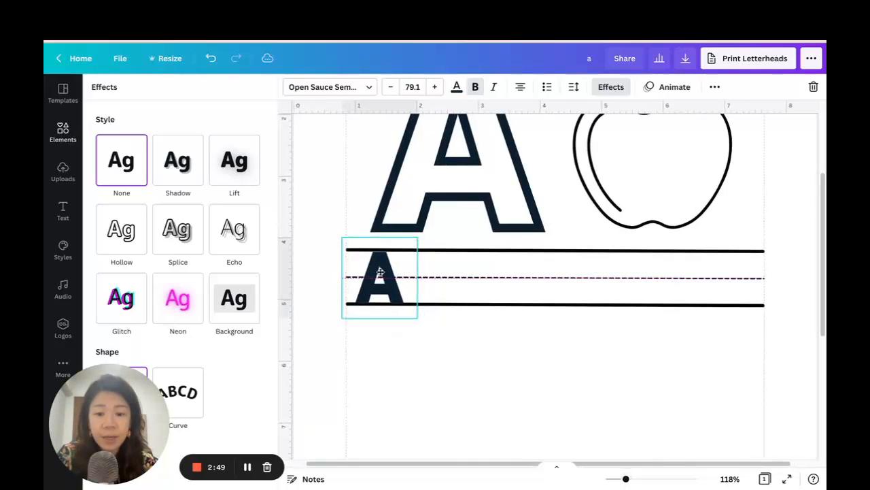
# Duplicate the small solid A and place the copy beside it on the same handwriting lines.
pyautogui.click(714, 87)
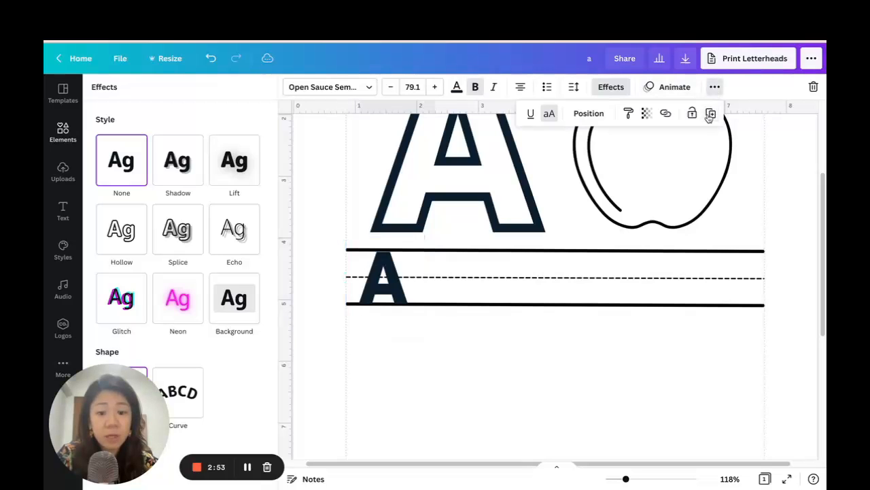
pyautogui.moveTo(383, 279); pyautogui.dragTo(420, 279)
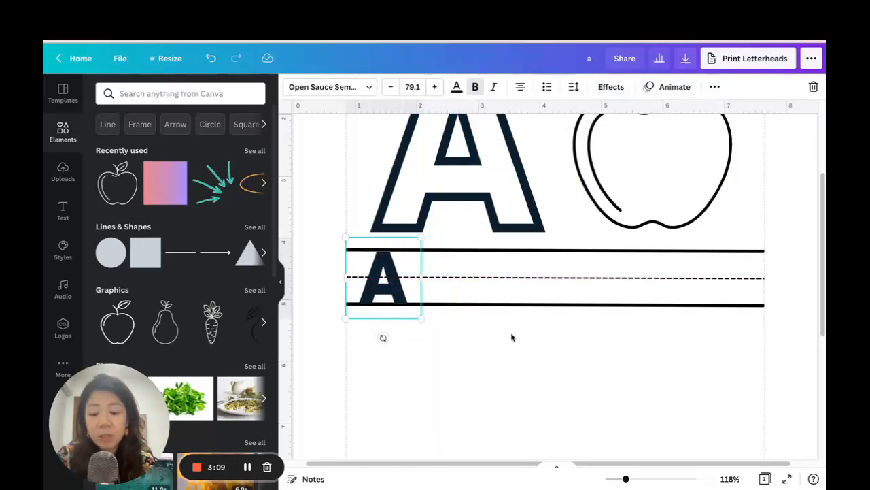
pyautogui.hotkey('ctrl', 'd')
pyautogui.moveTo(406, 289); pyautogui.dragTo(450, 273)
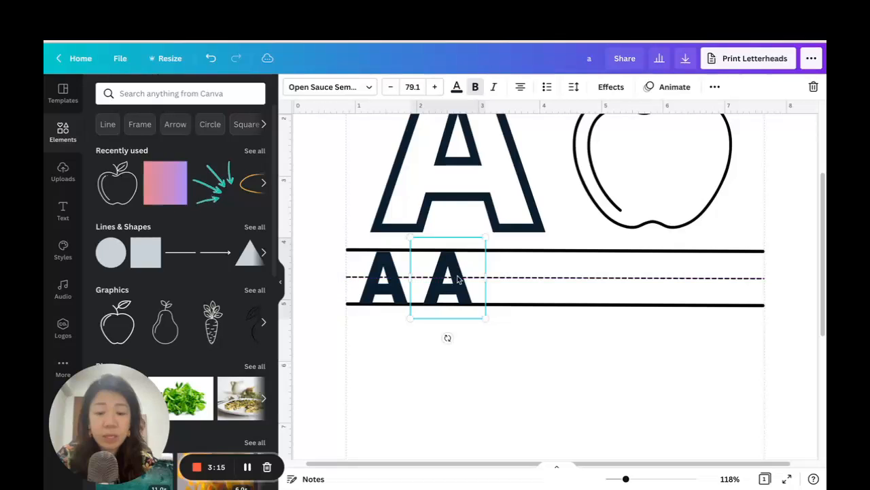
pyautogui.keyDown('shift'); pyautogui.click(380, 280); pyautogui.keyUp('shift')
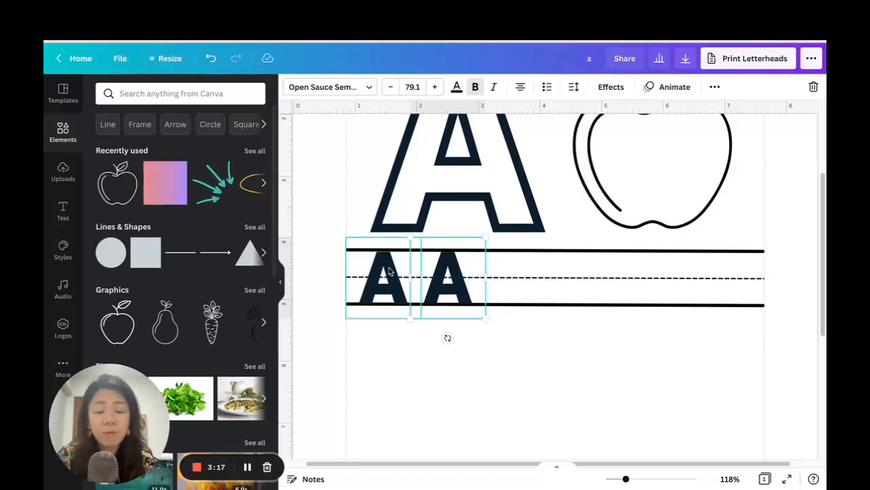
pyautogui.click(448, 286)
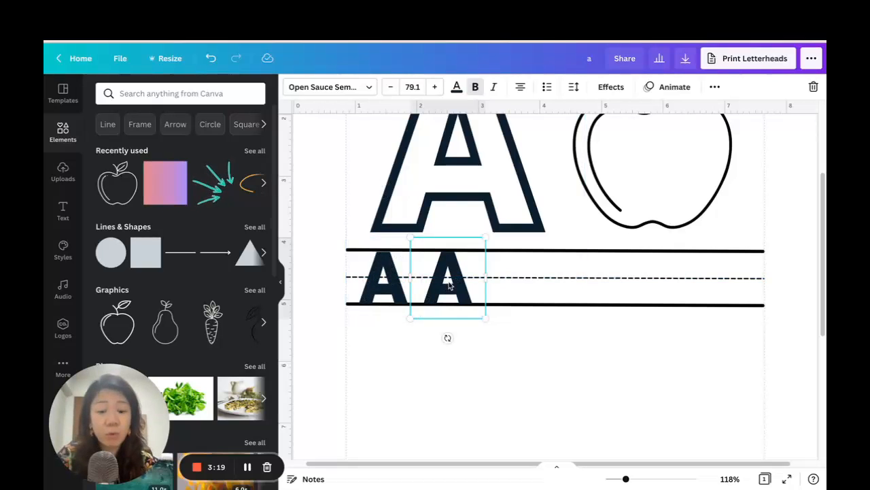
# Set the second small A's transparency to 20 to make it a faint tracing letter.
pyautogui.click(715, 88)
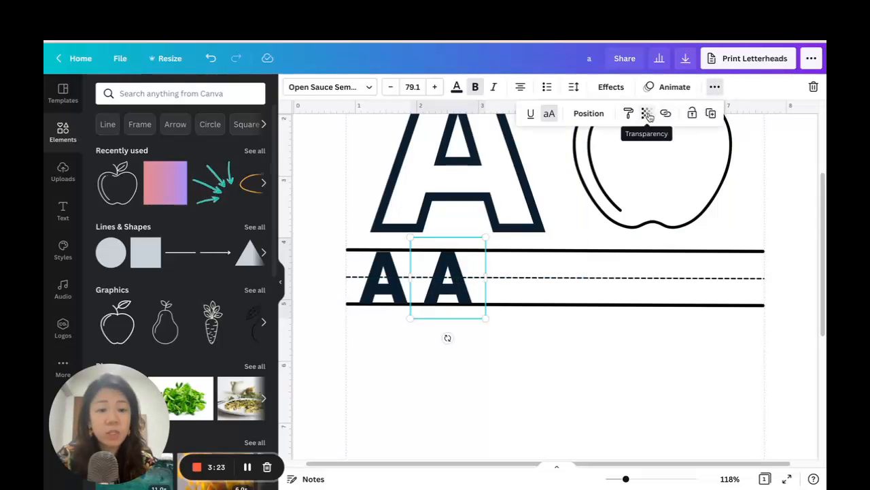
pyautogui.click(647, 114)
pyautogui.moveTo(609, 148); pyautogui.dragTo(560, 151)
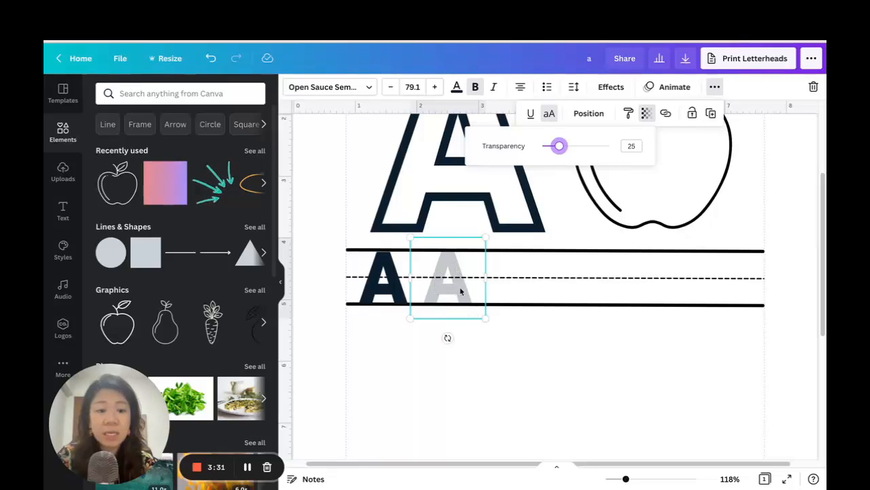
pyautogui.click(629, 148)
pyautogui.write('20')
pyautogui.press('Return')
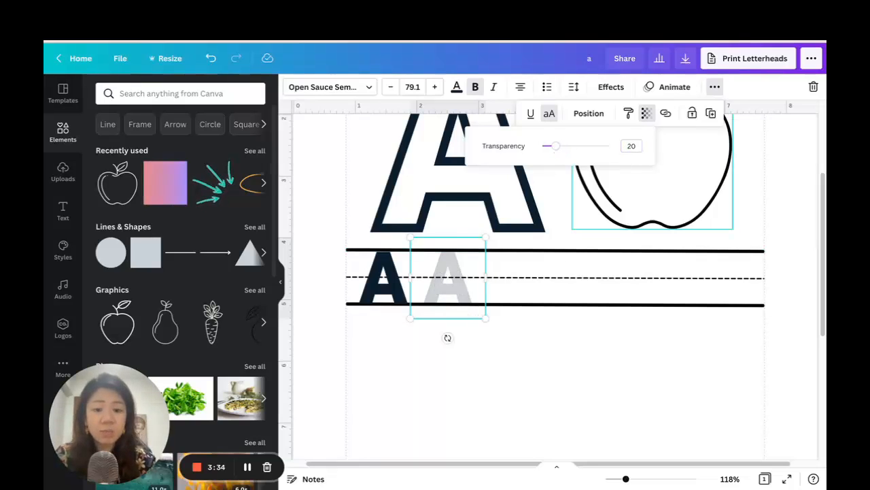
# Duplicate the faint A four times and spread the copies along the handwriting lines towards the page's far margin.
pyautogui.click(710, 113)
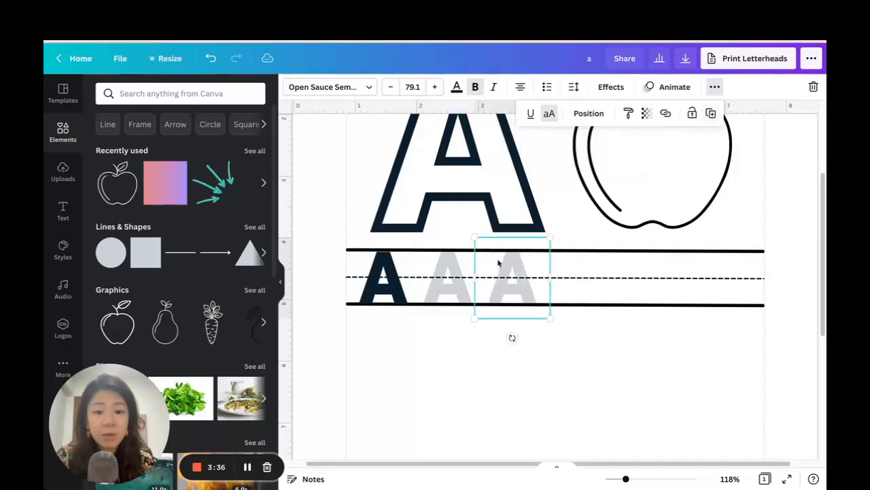
pyautogui.click(710, 113)
pyautogui.click(710, 113)
pyautogui.click(710, 113)
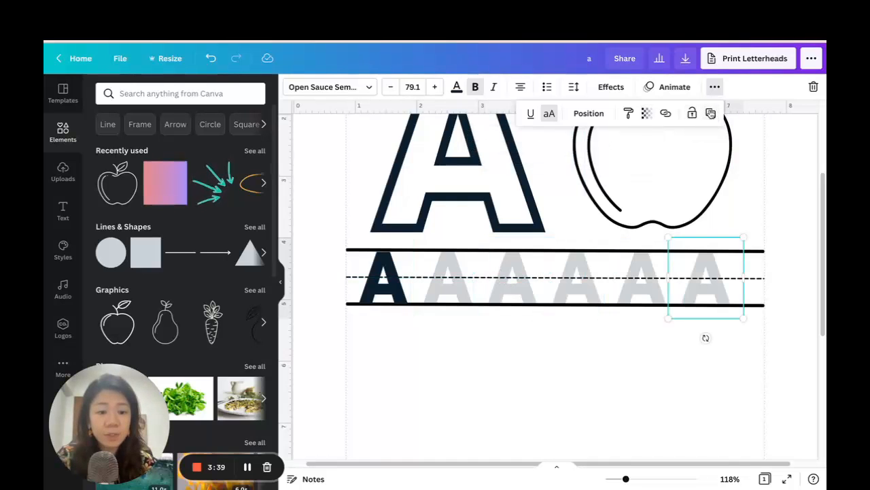
pyautogui.click(791, 348)
pyautogui.moveTo(710, 281); pyautogui.dragTo(722, 280)
pyautogui.moveTo(643, 274); pyautogui.dragTo(647, 272)
# Select all six small A's in the row and space them evenly horizontally.
pyautogui.click(371, 269)
pyautogui.keyDown('shift'); pyautogui.click(445, 273); pyautogui.keyUp('shift')
pyautogui.keyDown('shift'); pyautogui.click(511, 278); pyautogui.keyUp('shift')
pyautogui.keyDown('shift'); pyautogui.click(582, 287); pyautogui.keyUp('shift')
pyautogui.keyDown('shift'); pyautogui.click(644, 278); pyautogui.keyUp('shift')
pyautogui.keyDown('shift'); pyautogui.click(710, 281); pyautogui.keyUp('shift')
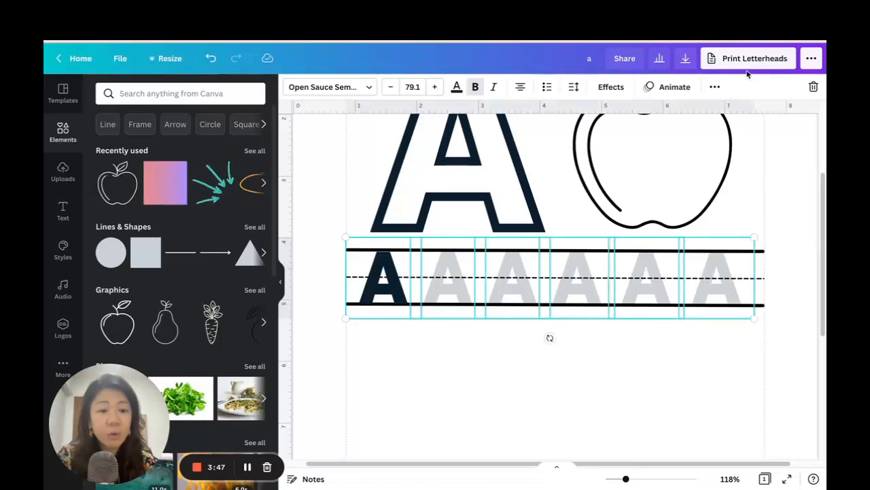
pyautogui.click(716, 87)
pyautogui.click(607, 113)
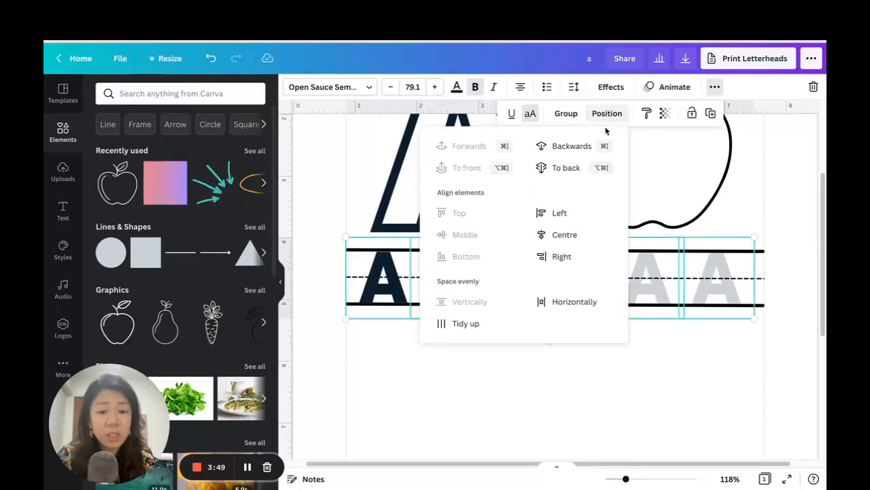
pyautogui.click(575, 304)
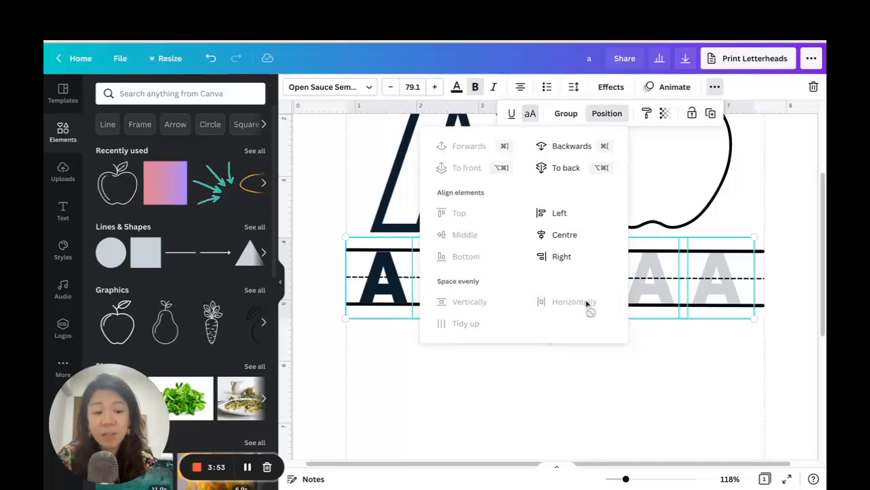
pyautogui.click(658, 367)
# Duplicate the complete handwriting row, lines and letters together, twice and stack the copies at equal spacing below the original.
pyautogui.moveTo(626, 481); pyautogui.dragTo(616, 478)
pyautogui.scroll(-2, 636, 340)
pyautogui.click(468, 359)
pyautogui.press('Delete')
pyautogui.moveTo(742, 288); pyautogui.dragTo(435, 234)
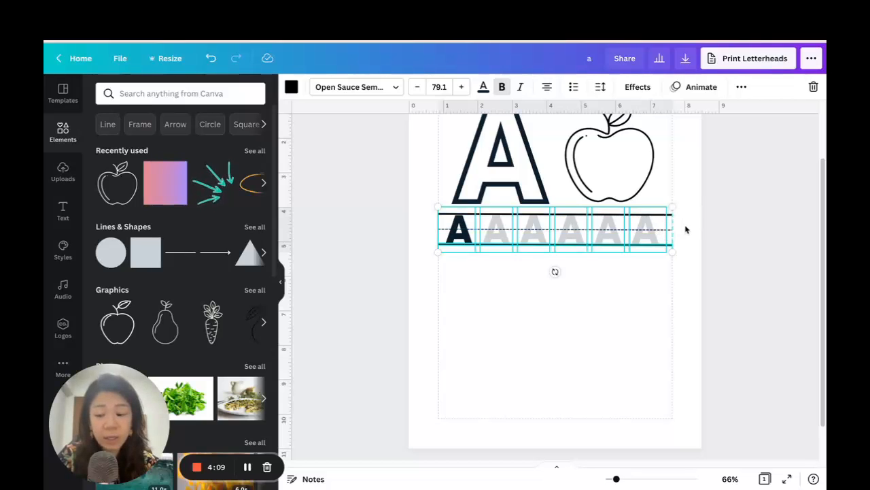
pyautogui.click(741, 87)
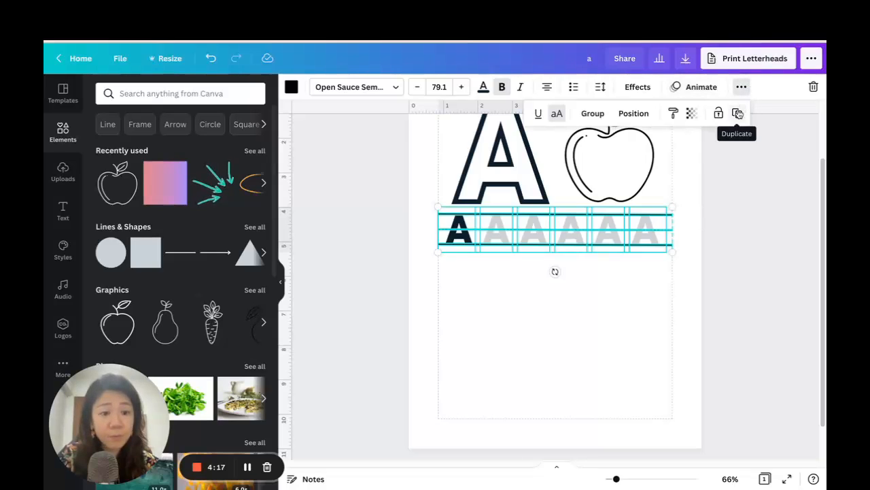
pyautogui.click(737, 114)
pyautogui.moveTo(620, 235); pyautogui.dragTo(608, 272)
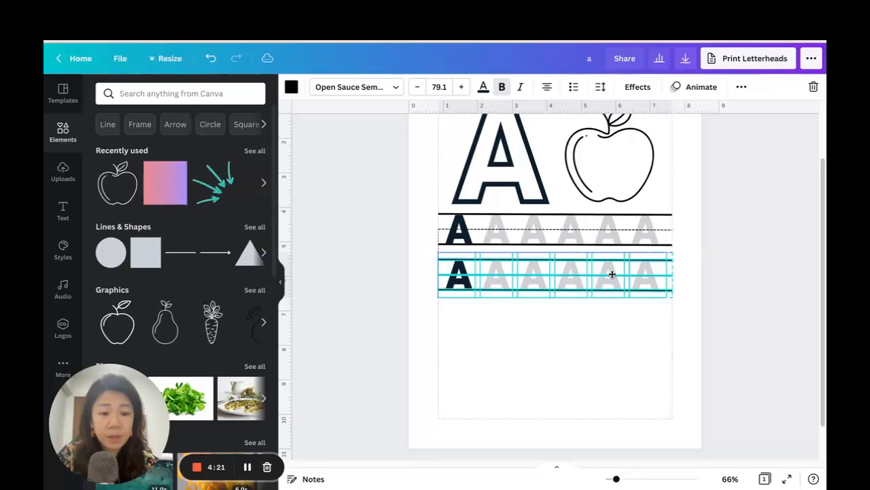
pyautogui.click(741, 87)
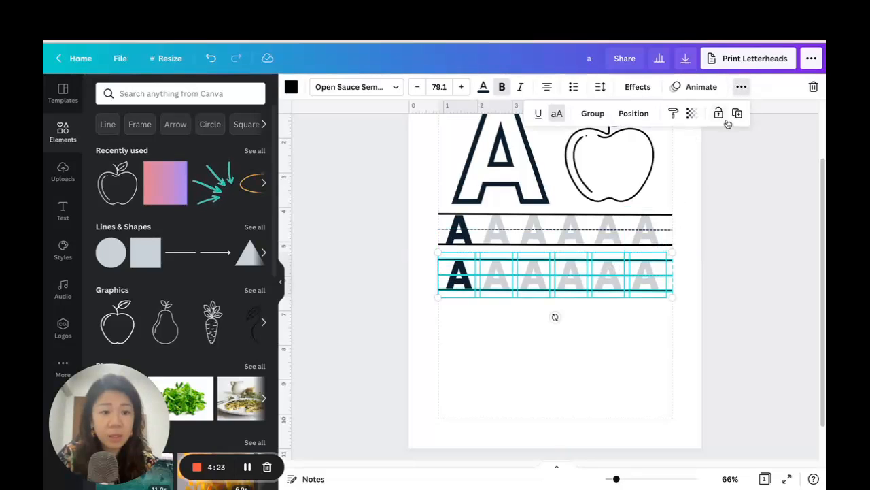
pyautogui.click(736, 114)
pyautogui.click(737, 364)
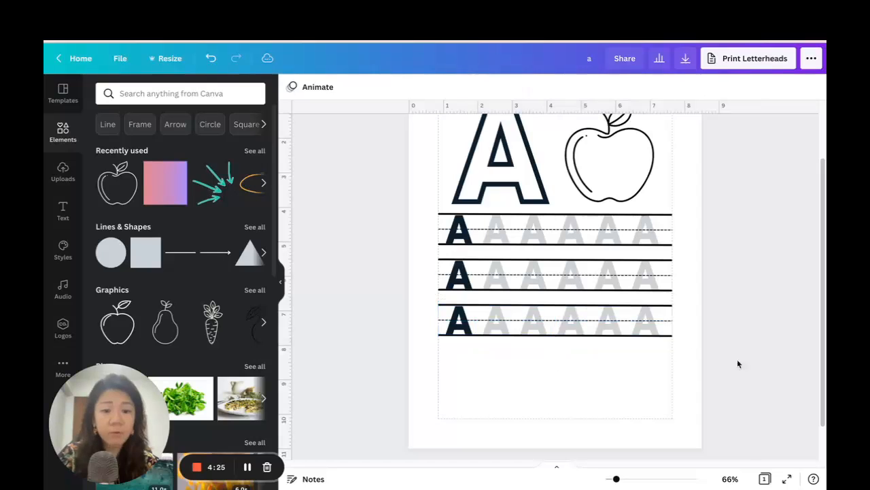
# Delete the five faint A's from the third handwriting row, keeping only its solid A.
pyautogui.click(645, 320)
pyautogui.press('Delete')
pyautogui.click(608, 320)
pyautogui.press('Delete')
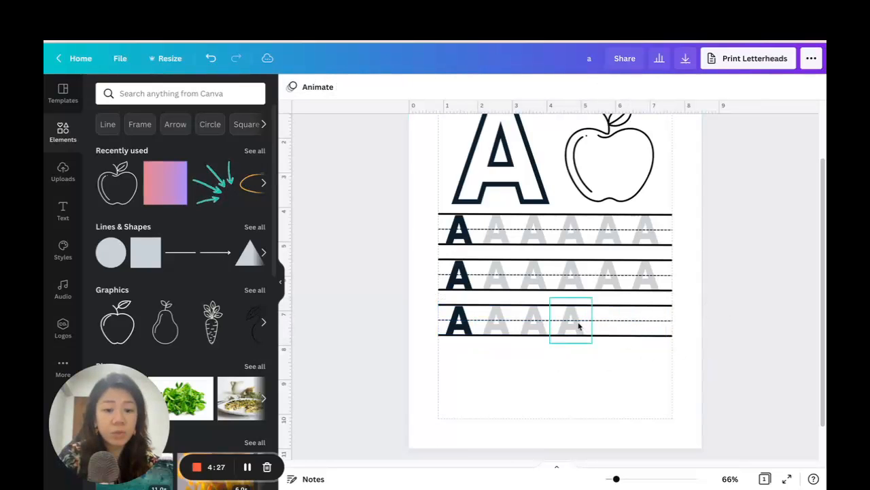
pyautogui.click(579, 326)
pyautogui.press('Delete')
pyautogui.click(538, 325)
pyautogui.press('Delete')
pyautogui.click(509, 326)
pyautogui.press('Delete')
pyautogui.click(699, 380)
# Duplicate the third handwriting row with its single solid A and place the copy below as a fourth row.
pyautogui.moveTo(720, 365); pyautogui.dragTo(428, 304)
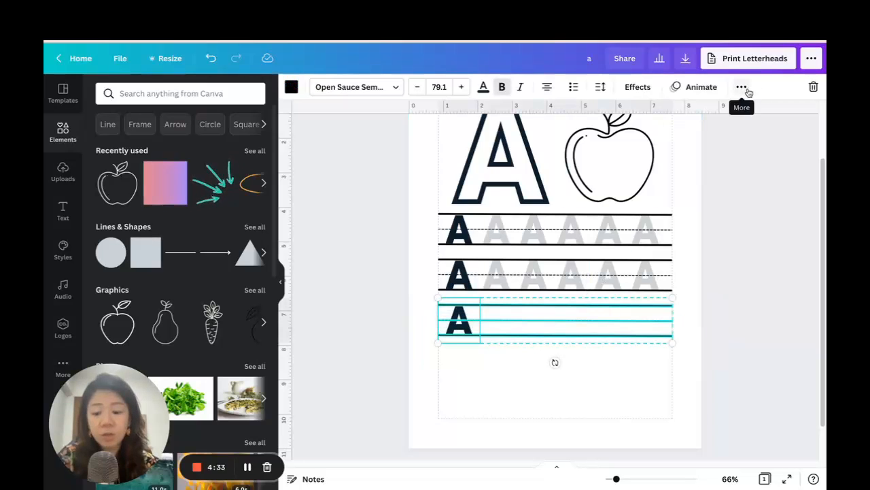
pyautogui.hotkey('ctrl', 'd')
pyautogui.moveTo(628, 319); pyautogui.dragTo(618, 360)
pyautogui.click(772, 345)
pyautogui.scroll(-1, 760, 332)
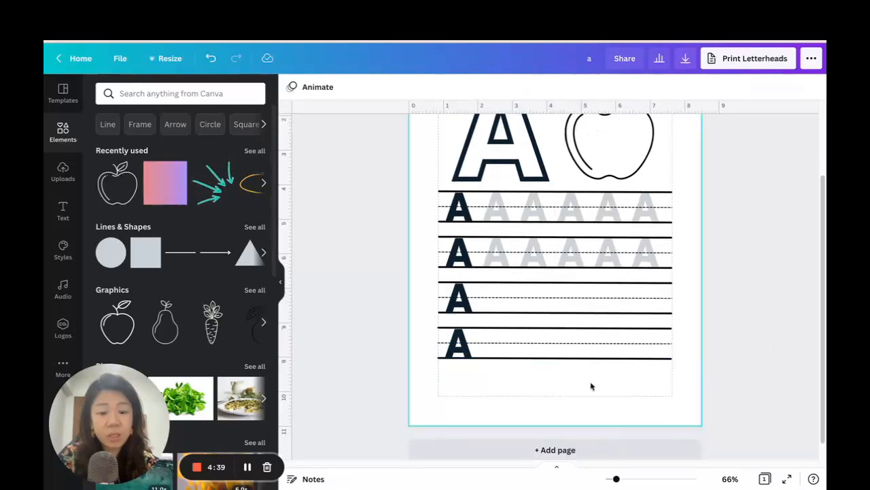
# Duplicate the fourth handwriting row and place the copy below it as a fifth row.
pyautogui.moveTo(694, 372); pyautogui.dragTo(410, 329)
pyautogui.press('super+d')
pyautogui.moveTo(559, 343); pyautogui.dragTo(549, 375)
pyautogui.click(754, 371)
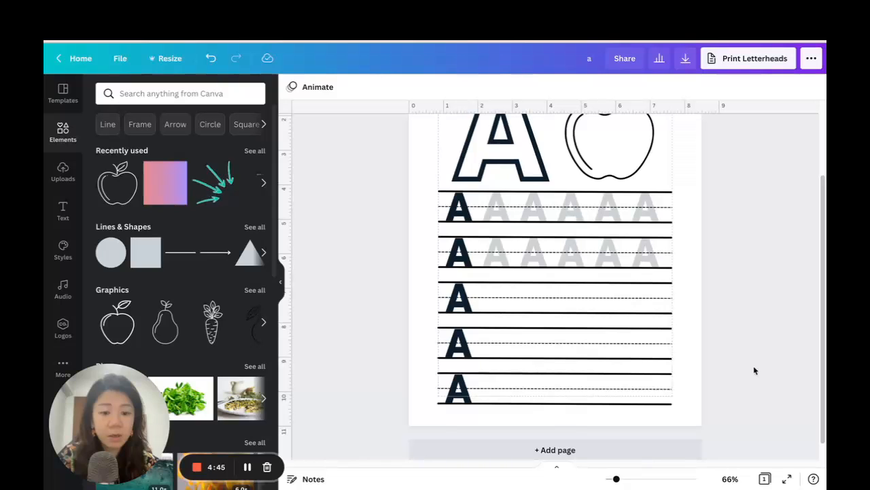
# Move the large hollow A closer to the page edge and reduce it to size 257.
pyautogui.moveTo(616, 479); pyautogui.dragTo(613, 480)
pyautogui.moveTo(511, 199); pyautogui.dragTo(499, 200)
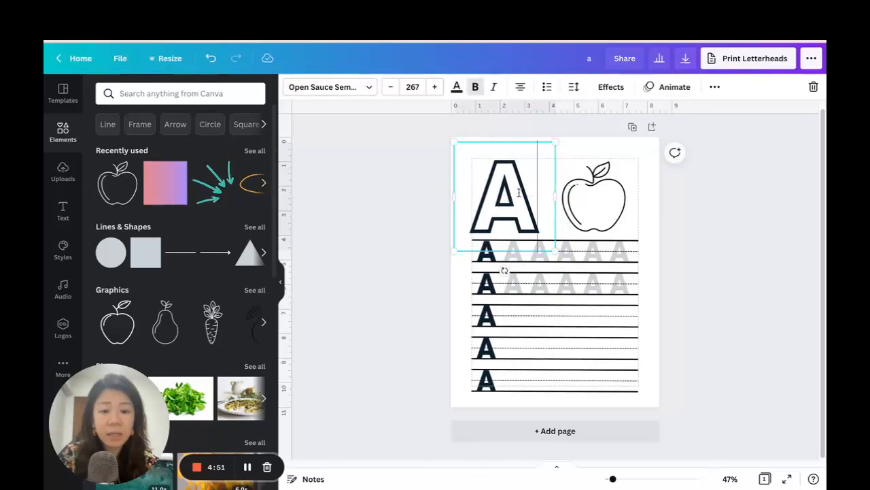
pyautogui.moveTo(554, 137); pyautogui.dragTo(550, 144)
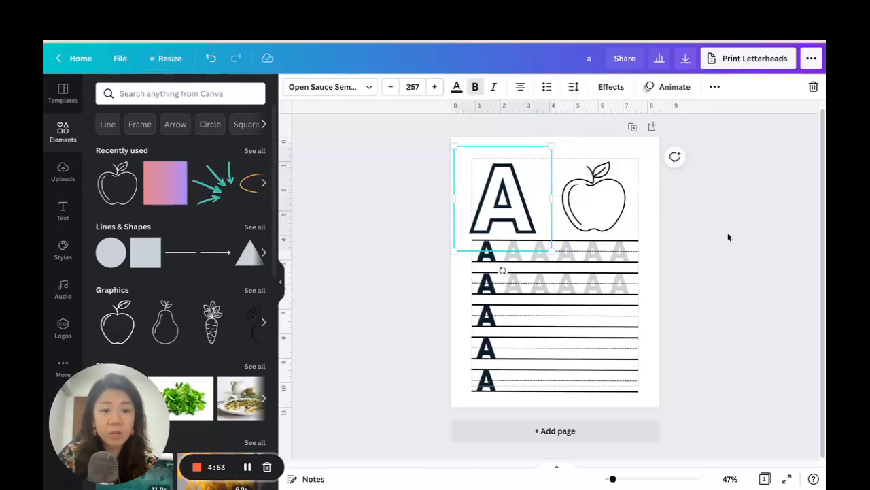
# Duplicate the large hollow A and place the copy beside the original, overlapping the apple.
pyautogui.moveTo(507, 195); pyautogui.dragTo(572, 204)
pyautogui.click(714, 89)
pyautogui.click(711, 114)
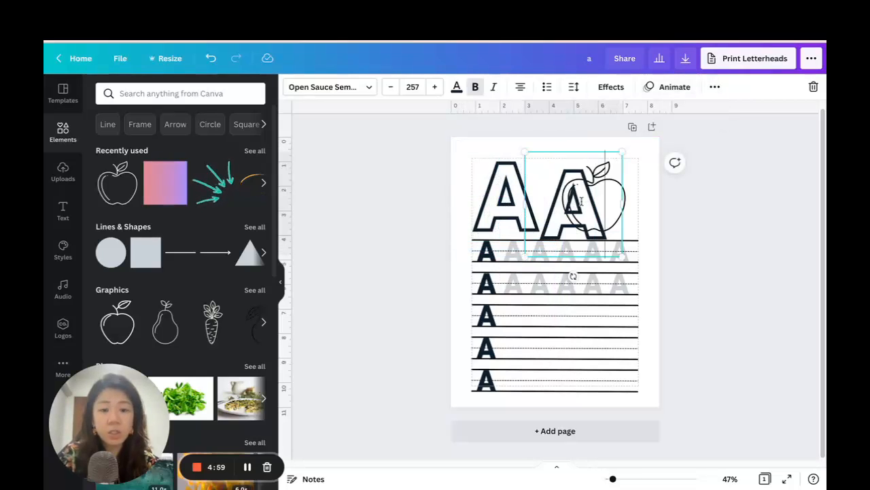
# Turn off uppercase on the copied large hollow A, retype it as a lowercase a and move it beside the capital A.
pyautogui.doubleClick(581, 200)
pyautogui.click(581, 201)
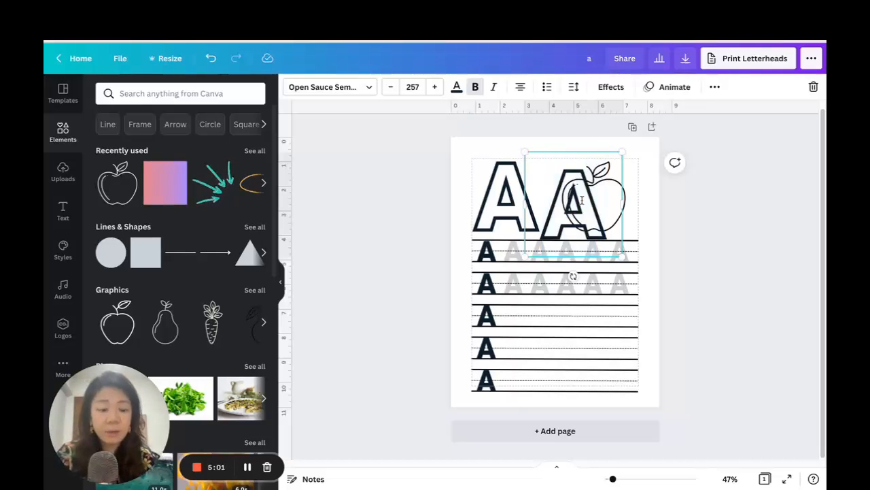
pyautogui.click(714, 87)
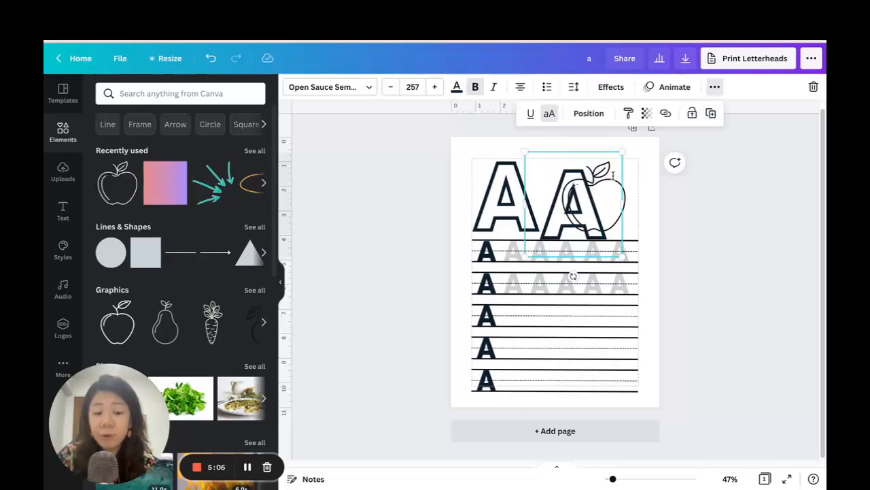
pyautogui.click(306, 87)
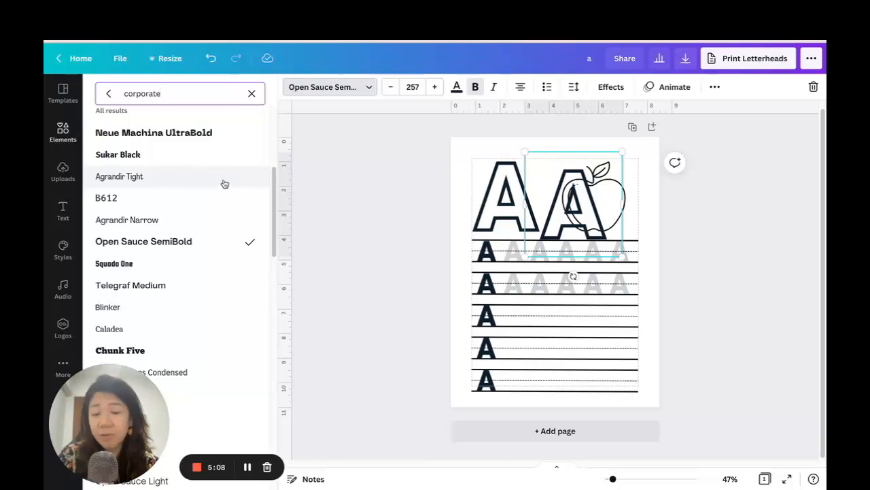
pyautogui.click(556, 223)
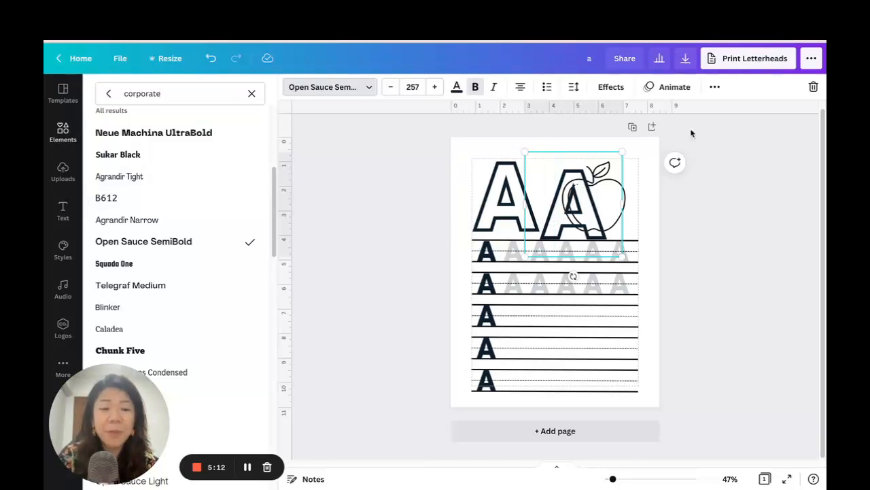
pyautogui.click(715, 88)
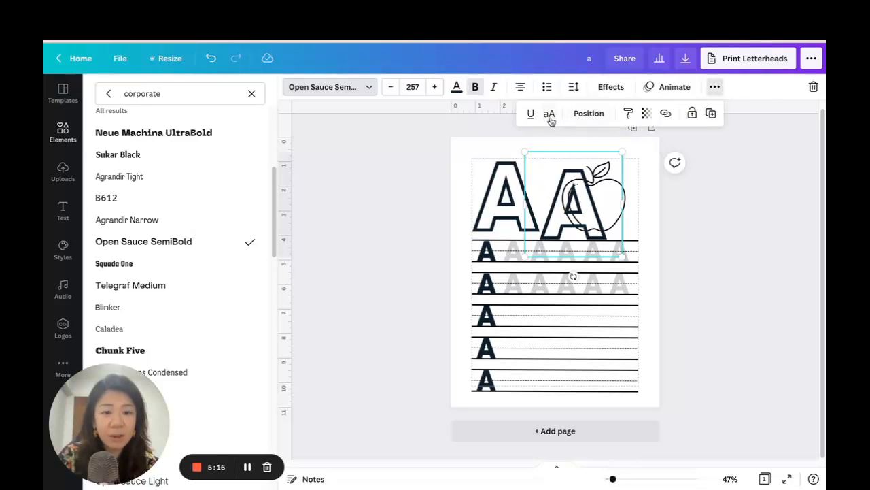
pyautogui.moveTo(548, 200); pyautogui.dragTo(608, 206)
pyautogui.click(752, 242)
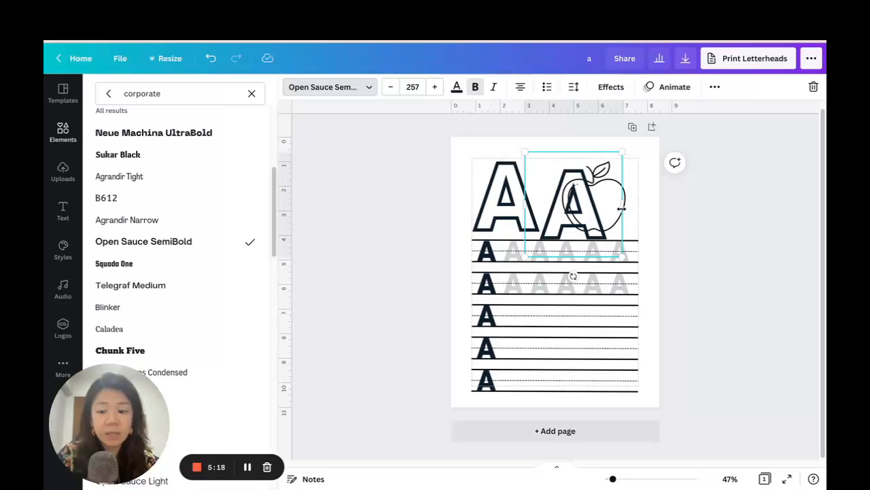
pyautogui.press('BackSpace')
pyautogui.write('a')
pyautogui.click(657, 210)
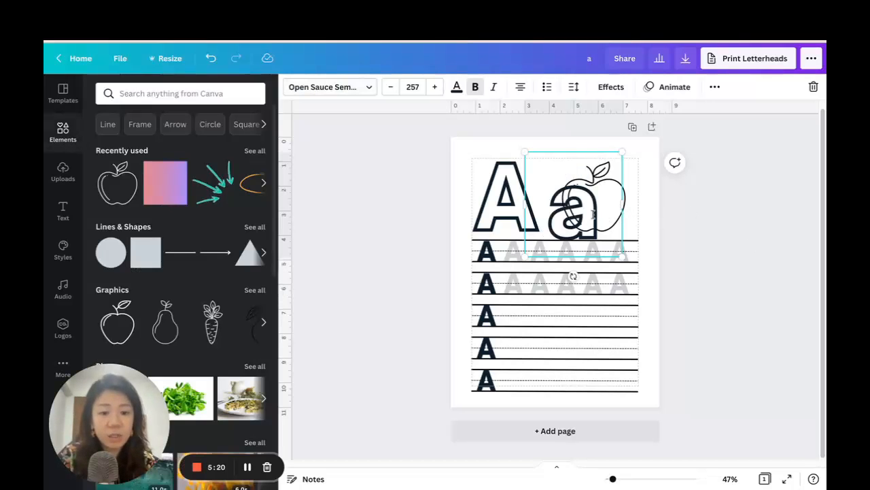
pyautogui.moveTo(603, 212); pyautogui.dragTo(566, 201)
pyautogui.click(723, 211)
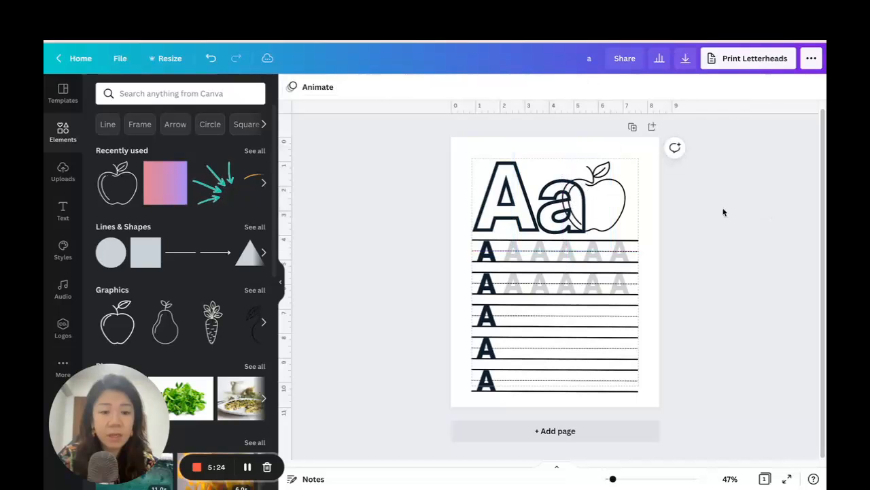
pyautogui.click(487, 317)
pyautogui.click(487, 316)
pyautogui.click(486, 315)
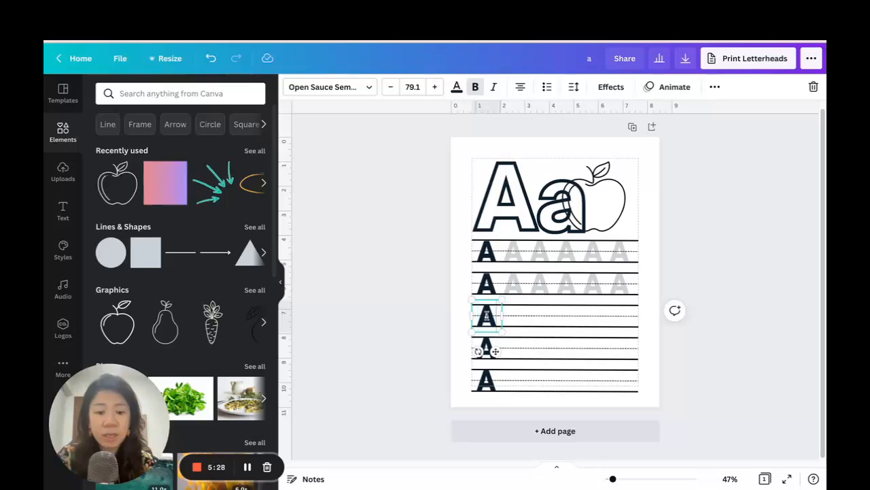
# Set the large hollow lowercase a in the Lexend Giga font, reduce it to size 187 and place it beside the capital A.
pyautogui.moveTo(613, 478); pyautogui.dragTo(617, 479)
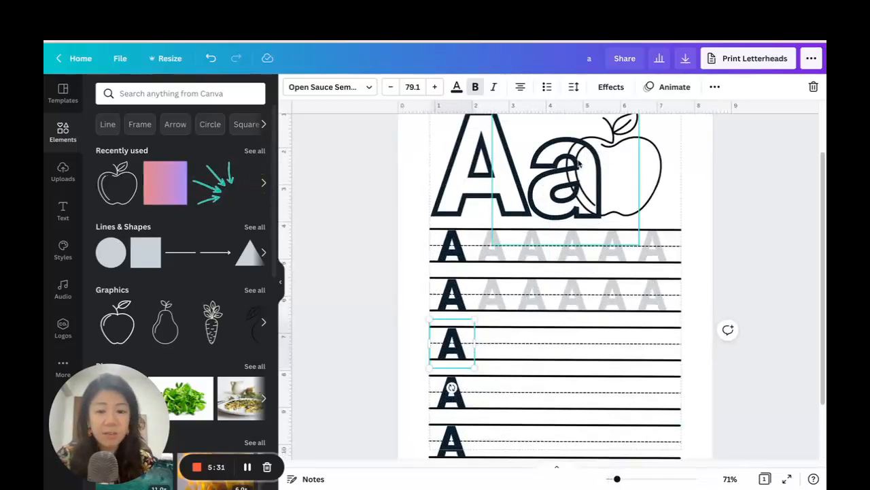
pyautogui.click(456, 289)
pyautogui.click(552, 177)
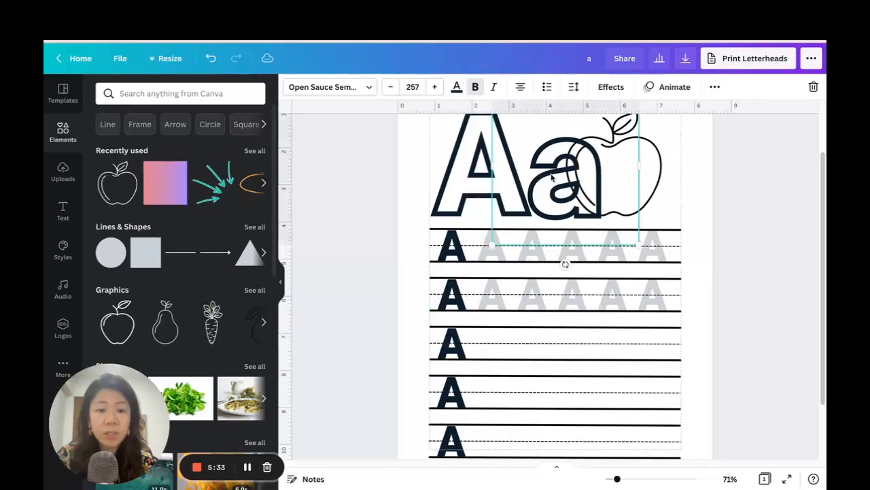
pyautogui.click(332, 87)
pyautogui.click(162, 220)
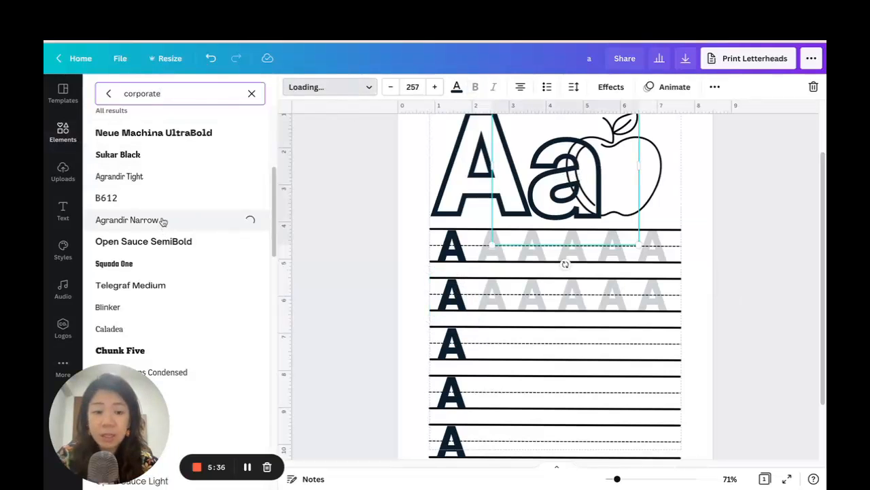
pyautogui.click(185, 265)
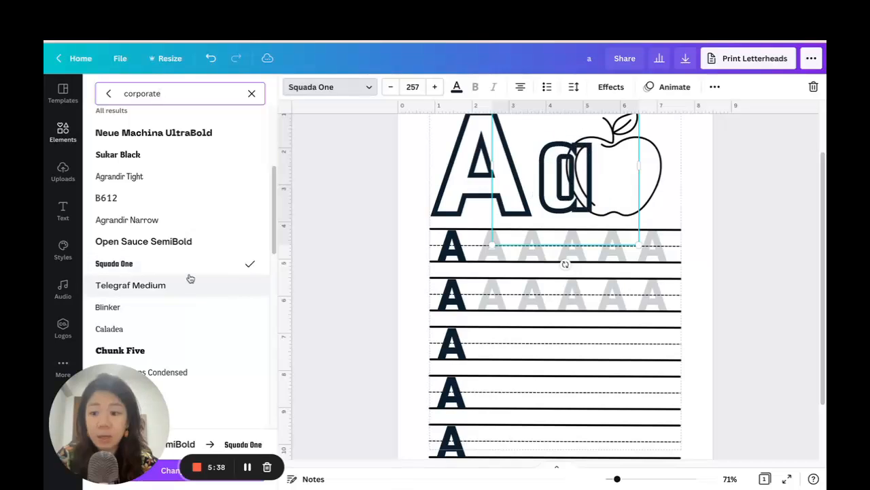
pyautogui.scroll(-3, 180, 289)
pyautogui.scroll(-2, 182, 291)
pyautogui.click(182, 286)
pyautogui.scroll(-2, 183, 285)
pyautogui.moveTo(491, 123); pyautogui.dragTo(532, 167)
pyautogui.moveTo(602, 216); pyautogui.dragTo(579, 199)
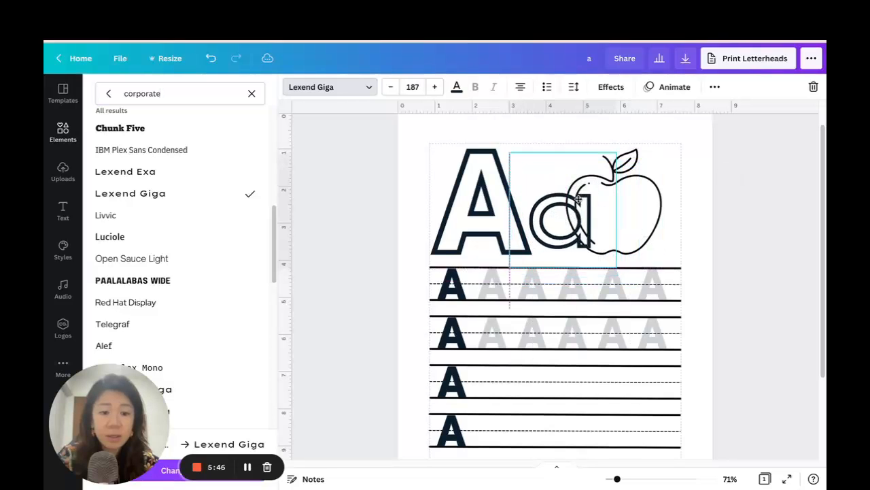
# Shrink the outline apple and move it clear of the hollow lowercase a, near the page margin.
pyautogui.click(568, 174)
pyautogui.moveTo(565, 149); pyautogui.dragTo(596, 181)
pyautogui.moveTo(635, 222); pyautogui.dragTo(648, 219)
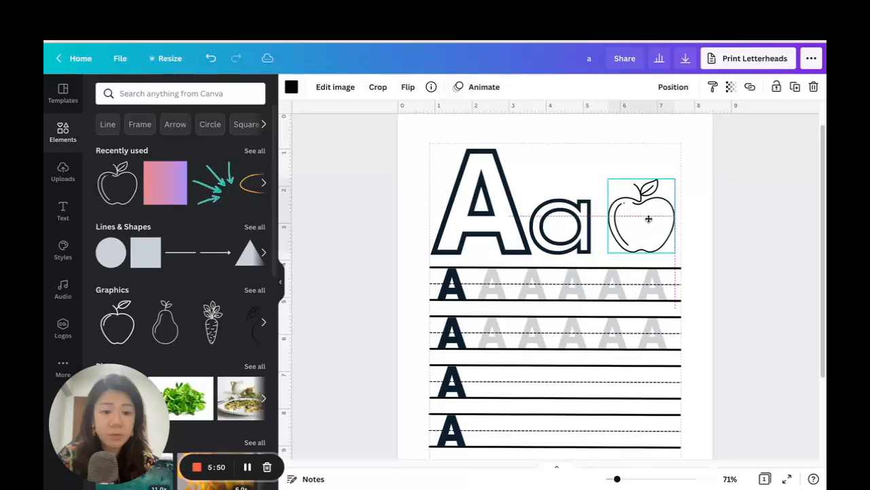
# Duplicate the hollow lowercase a onto the handwriting rows and delete the solid A from the second row.
pyautogui.scroll(-2, 789, 247)
pyautogui.click(577, 169)
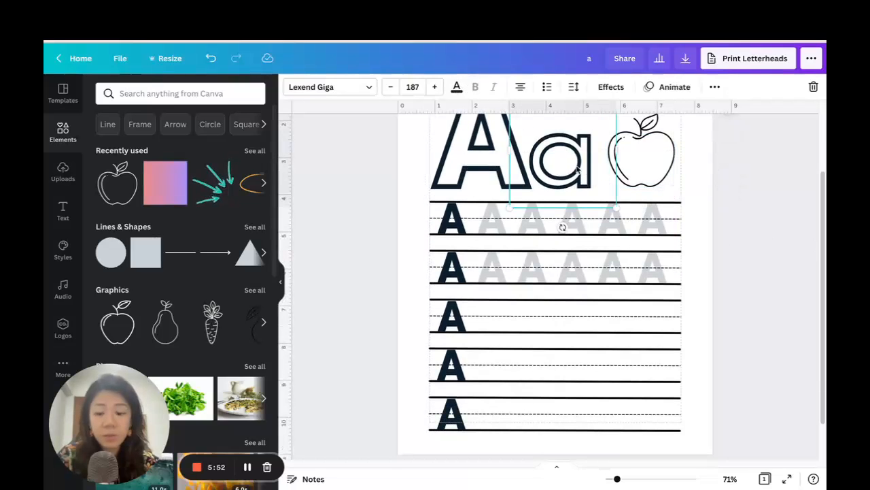
pyautogui.hotkey('ctrl', 'd')
pyautogui.moveTo(580, 170); pyautogui.dragTo(523, 318)
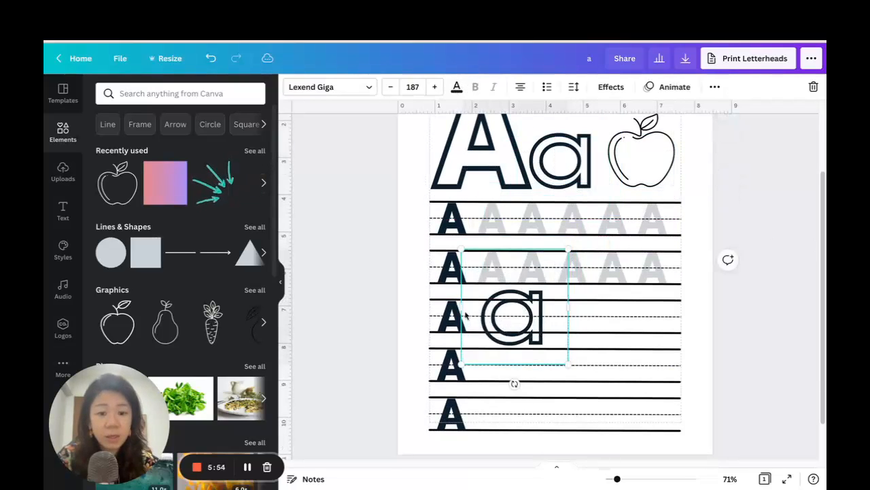
pyautogui.click(450, 267)
pyautogui.press('Delete')
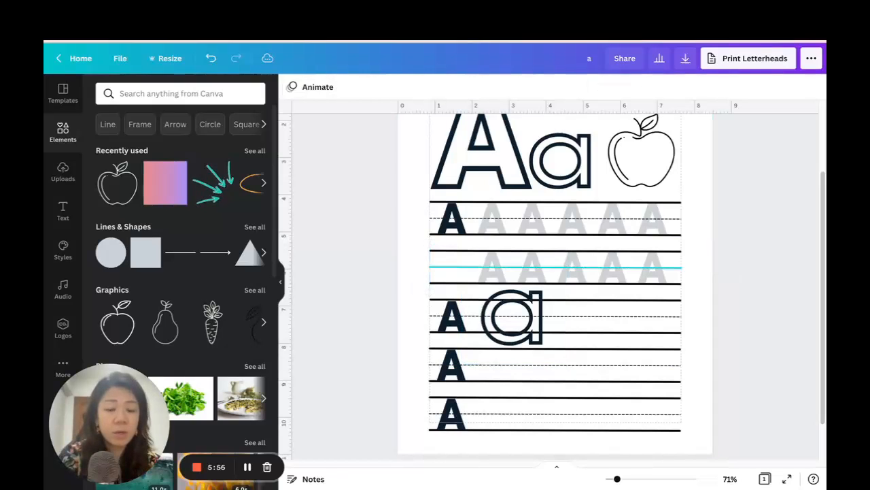
# Shrink the copied hollow a to size 52.8 and seat it at the start of the second handwriting row, below the dashed midline.
pyautogui.click(497, 266)
pyautogui.moveTo(497, 267); pyautogui.dragTo(435, 225)
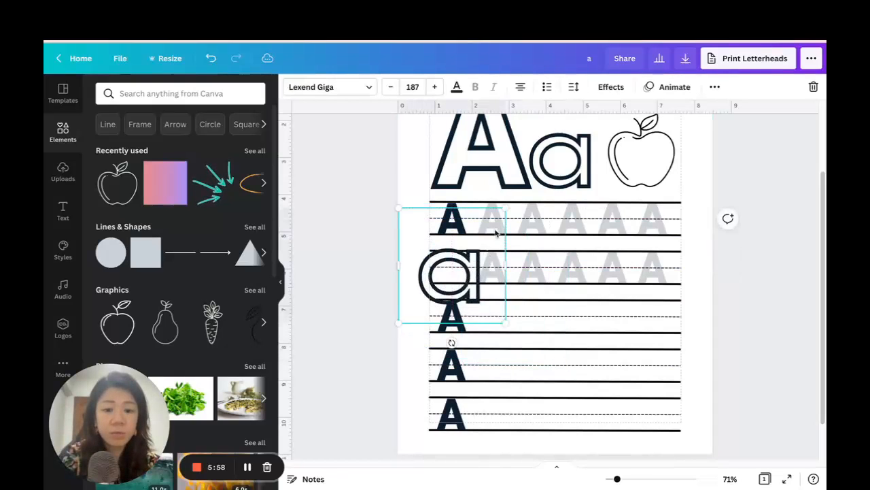
pyautogui.moveTo(504, 204); pyautogui.dragTo(460, 258)
pyautogui.moveTo(442, 300); pyautogui.dragTo(465, 270)
pyautogui.moveTo(617, 479); pyautogui.dragTo(628, 479)
pyautogui.moveTo(424, 190); pyautogui.dragTo(370, 250)
pyautogui.moveTo(353, 282); pyautogui.dragTo(379, 272)
# Delete all the grey capital A tracing letters from the second handwriting row.
pyautogui.moveTo(459, 251); pyautogui.dragTo(526, 257)
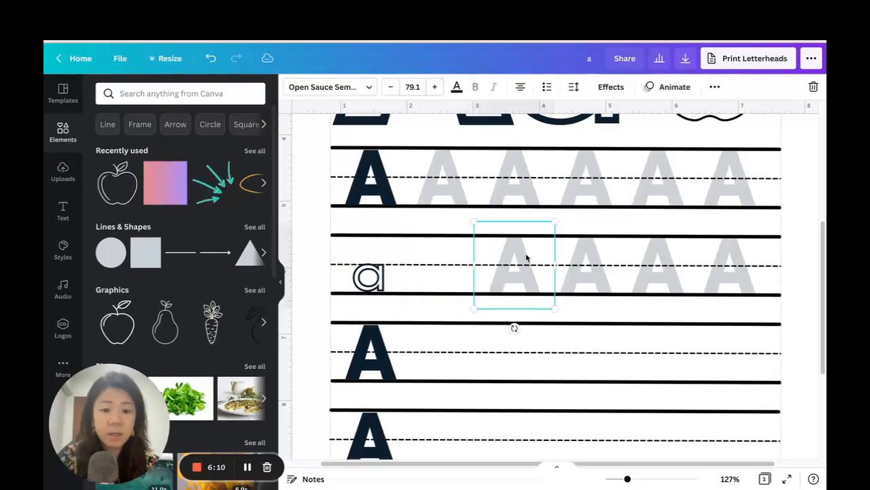
pyautogui.press('Delete')
pyautogui.click(600, 257)
pyautogui.press('Delete')
pyautogui.click(665, 260)
pyautogui.press('Delete')
pyautogui.click(730, 263)
pyautogui.press('Delete')
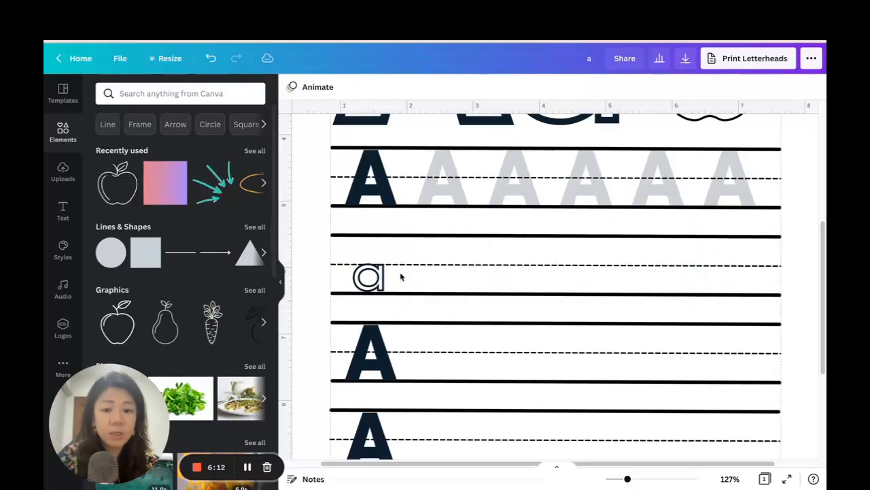
# Remove the Hollow effect from the small a in the second row so it is solid.
pyautogui.click(351, 280)
pyautogui.click(611, 87)
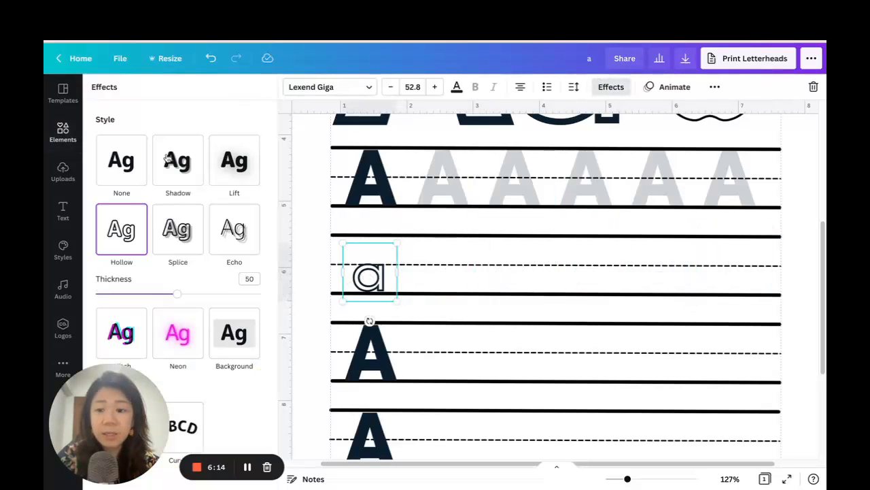
pyautogui.click(121, 160)
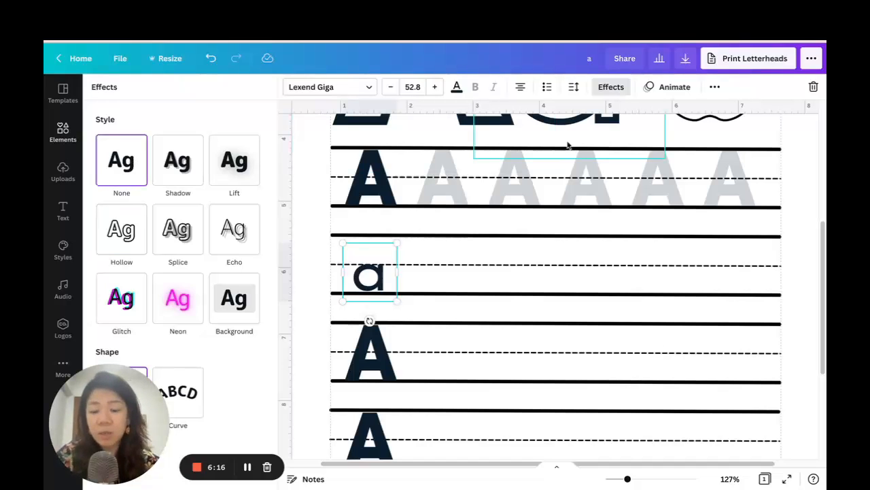
# Duplicate the solid small a, place the copy next to it on the second row and set its transparency to 20.
pyautogui.hotkey('ctrl', 'd')
pyautogui.moveTo(382, 284); pyautogui.dragTo(442, 275)
pyautogui.click(716, 87)
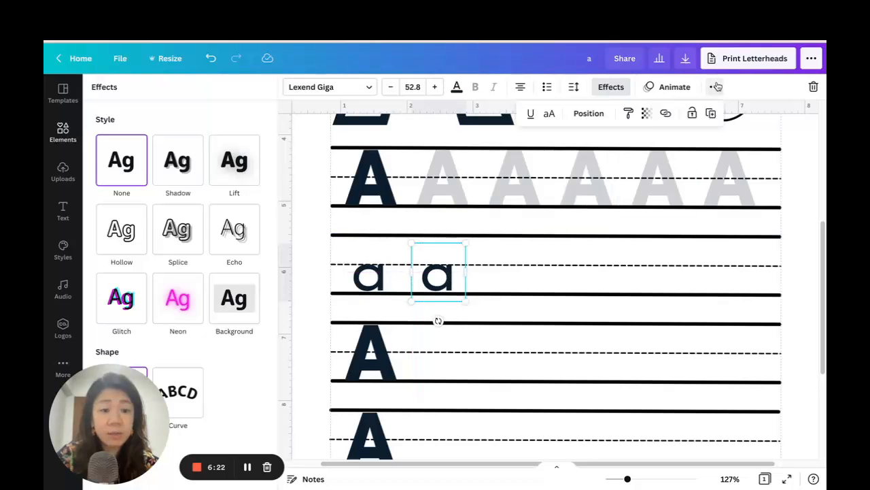
pyautogui.click(647, 113)
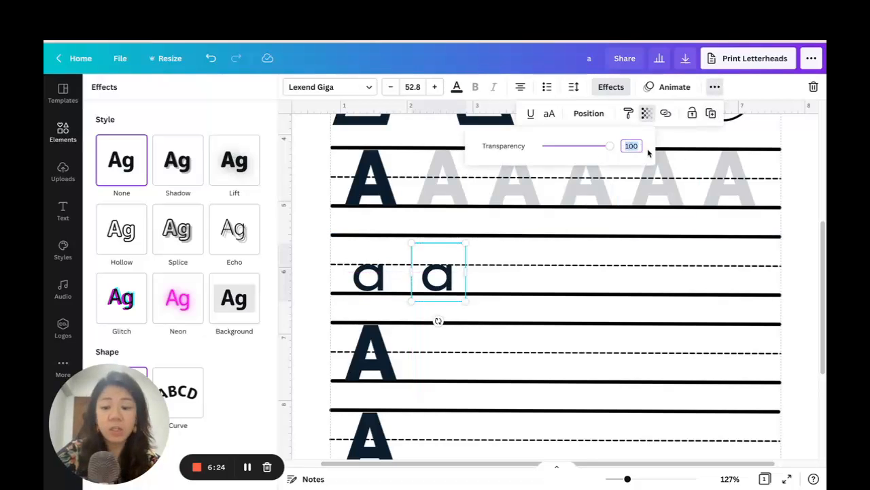
pyautogui.press('Return')
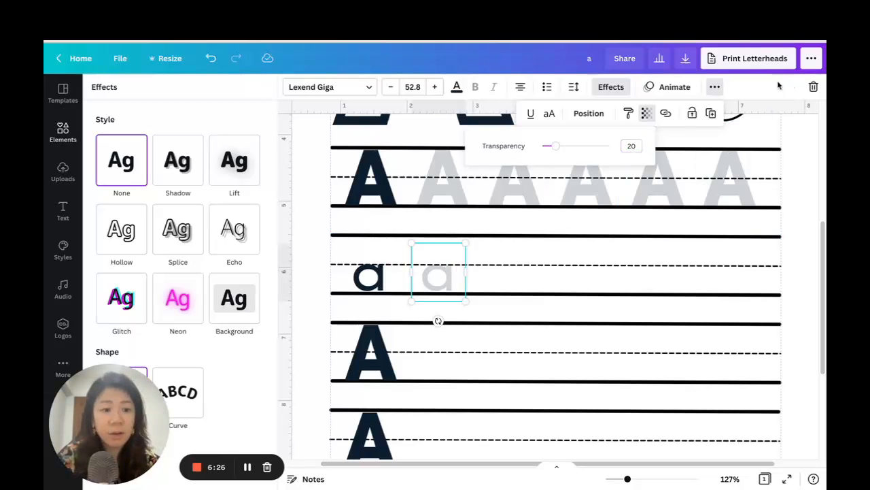
# Duplicate the faded a four more times, spacing the copies evenly across the second handwriting row.
pyautogui.click(710, 113)
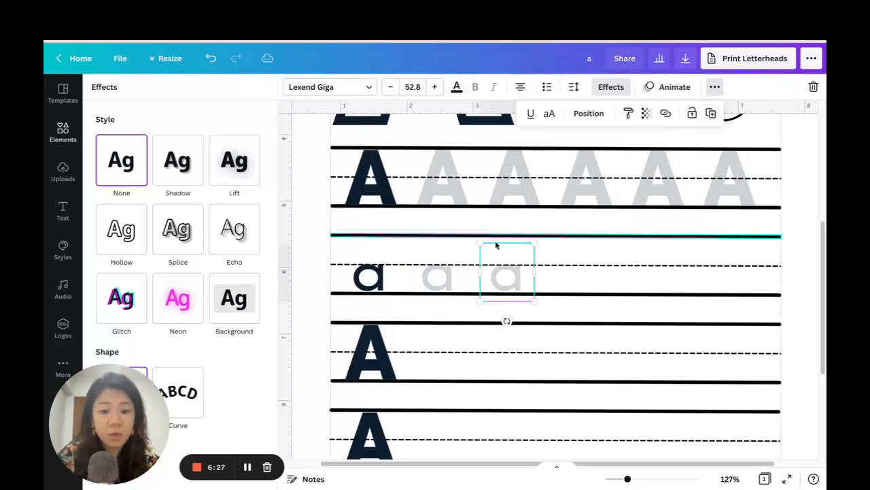
pyautogui.click(710, 113)
pyautogui.click(710, 113)
pyautogui.click(709, 113)
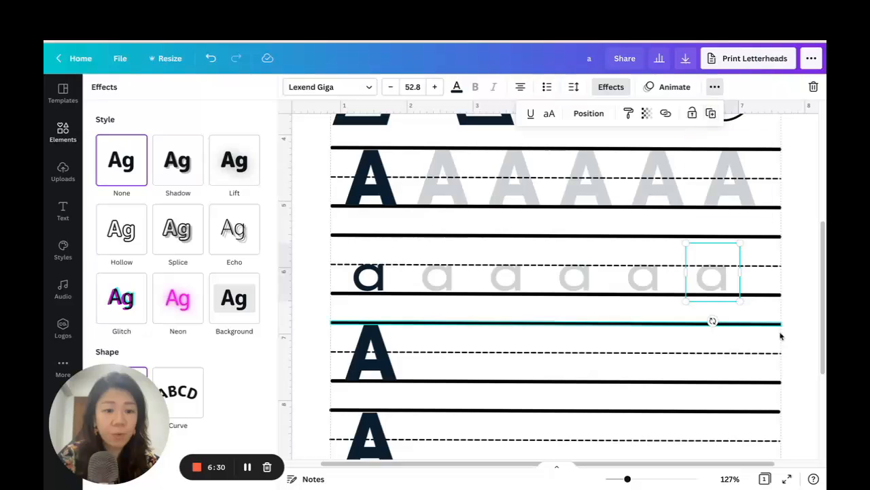
pyautogui.click(799, 280)
# Duplicate the finished worksheet page as a second page.
pyautogui.moveTo(628, 480); pyautogui.dragTo(617, 478)
pyautogui.click(755, 231)
pyautogui.scroll(2, 751, 229)
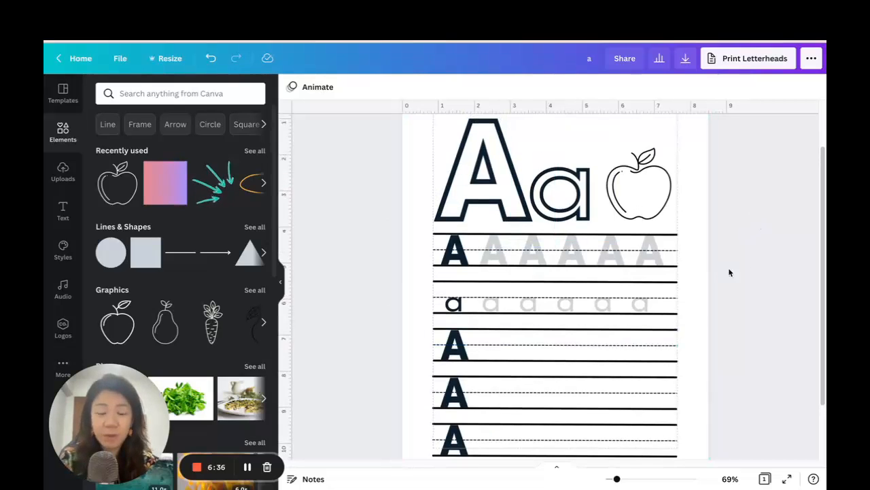
pyautogui.scroll(2, 751, 272)
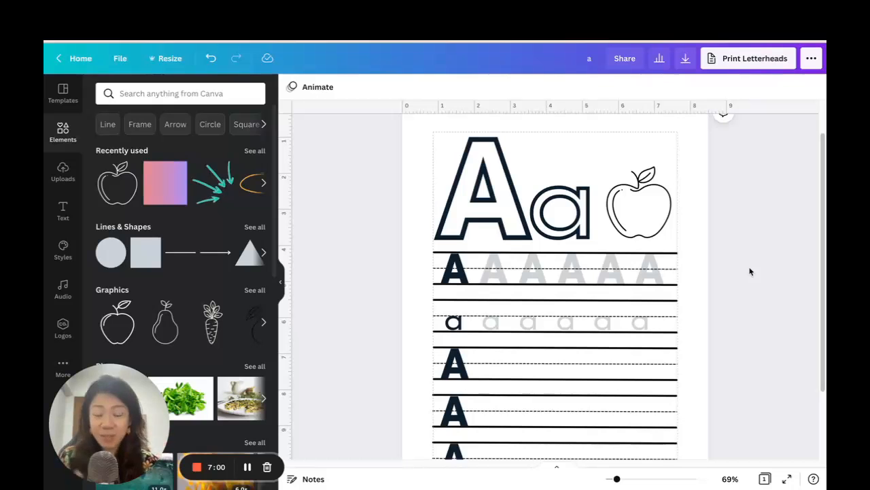
pyautogui.scroll(2, 741, 191)
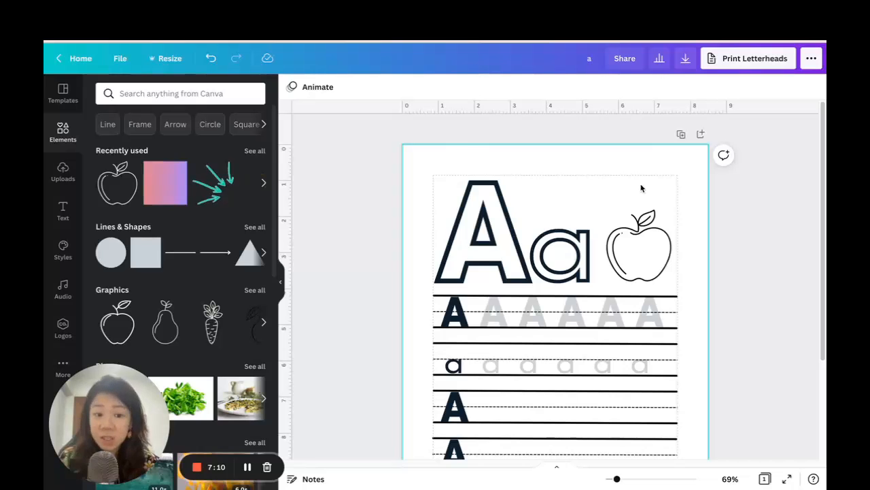
pyautogui.click(682, 136)
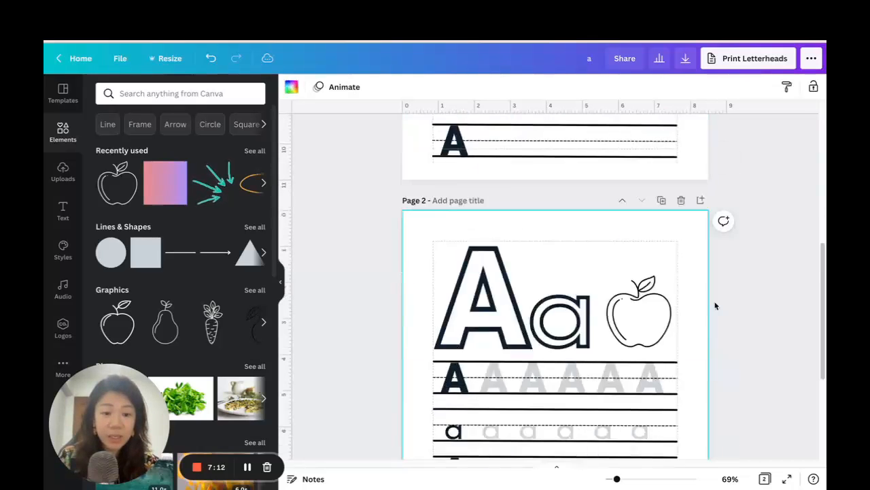
# Delete the large hollow A, the large hollow a and the apple from page 2.
pyautogui.click(482, 234)
pyautogui.press('Delete')
pyautogui.click(559, 253)
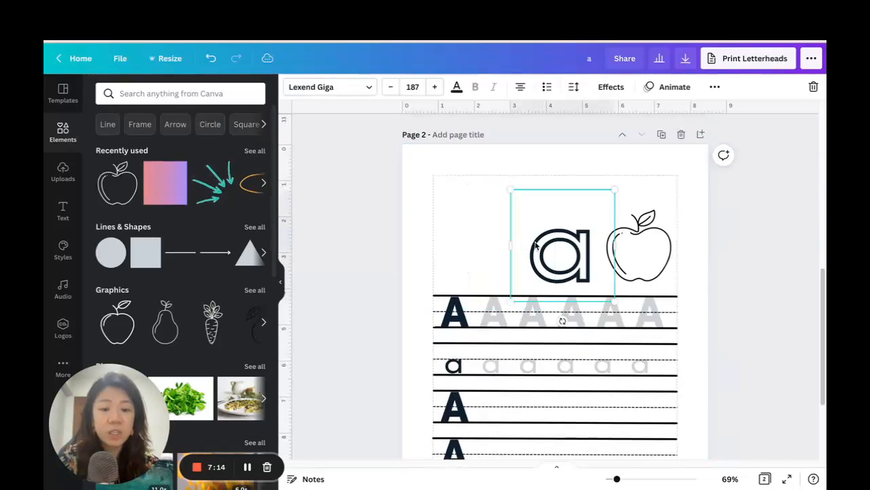
pyautogui.press('Delete')
pyautogui.click(639, 246)
pyautogui.press('Delete')
# Delete the solid capital A and the five faded capital As from the first handwriting row of page 2.
pyautogui.click(455, 314)
pyautogui.press('Delete')
pyautogui.click(494, 314)
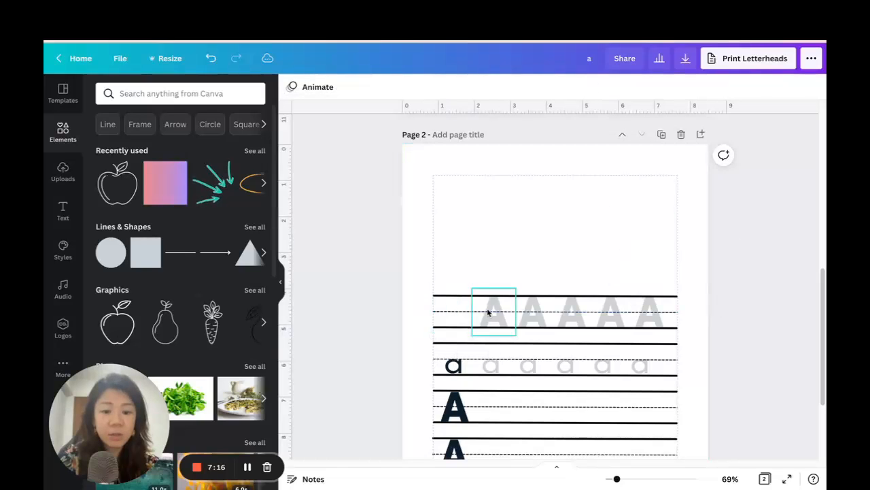
pyautogui.press('Delete')
pyautogui.click(538, 314)
pyautogui.press('Delete')
pyautogui.click(573, 319)
pyautogui.press('Delete')
pyautogui.click(610, 315)
pyautogui.press('Delete')
pyautogui.click(649, 314)
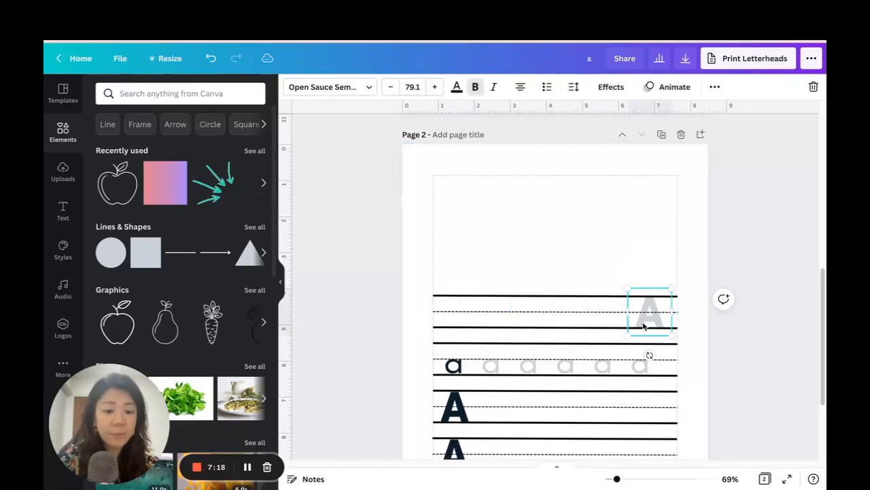
pyautogui.press('Delete')
# Delete the solid small a and all the faded small a copies from the second handwriting row of page 2.
pyautogui.click(640, 365)
pyautogui.press('Delete')
pyautogui.click(598, 371)
pyautogui.press('Delete')
pyautogui.click(573, 369)
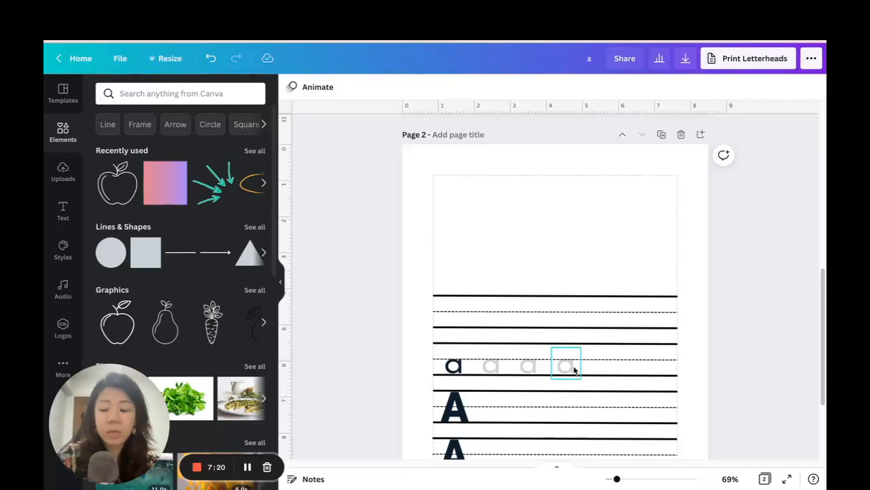
pyautogui.keyDown('shift'); pyautogui.click(528, 367); pyautogui.keyUp('shift')
pyautogui.keyDown('shift'); pyautogui.click(491, 368); pyautogui.keyUp('shift')
pyautogui.keyDown('shift'); pyautogui.click(453, 367); pyautogui.keyUp('shift')
# Delete the solid capital As from the third and fourth handwriting rows of page 2.
pyautogui.keyDown('shift'); pyautogui.click(459, 422); pyautogui.keyUp('shift')
pyautogui.keyDown('shift'); pyautogui.click(454, 445); pyautogui.keyUp('shift')
pyautogui.scroll(-1, 716, 269)
pyautogui.press('Delete')
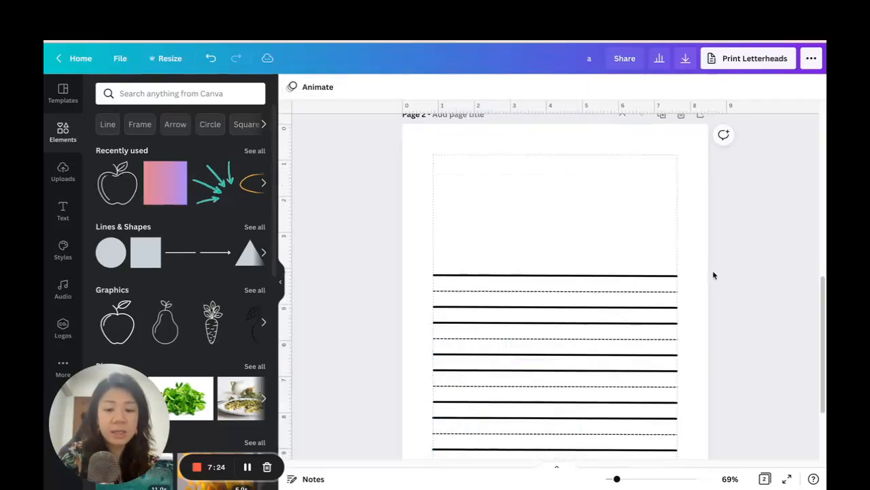
# Copy the large hollow A from page 1 and paste it into the empty area above the lines on page 2.
pyautogui.scroll(2, 723, 248)
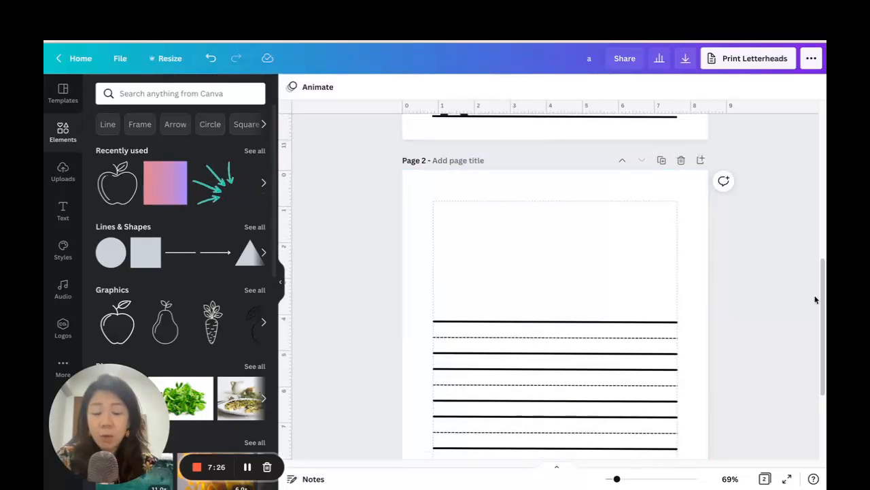
pyautogui.scroll(1, 539, 235)
pyautogui.scroll(5, 540, 234)
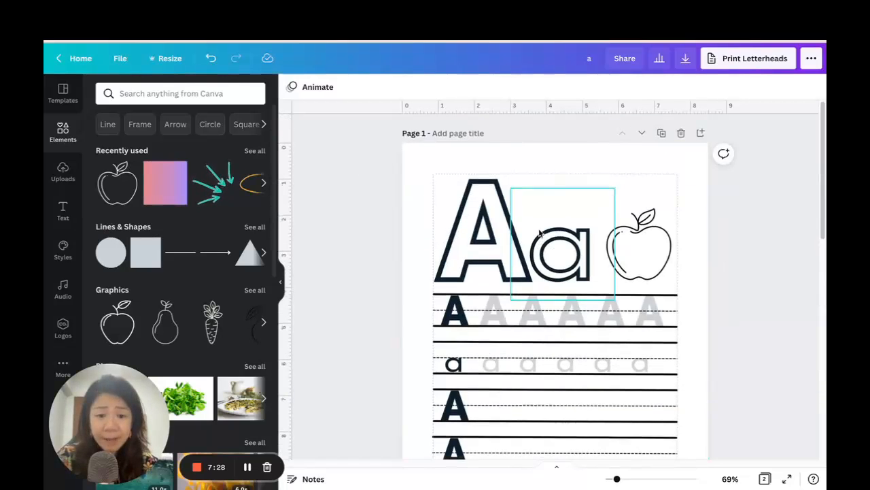
pyautogui.click(524, 241)
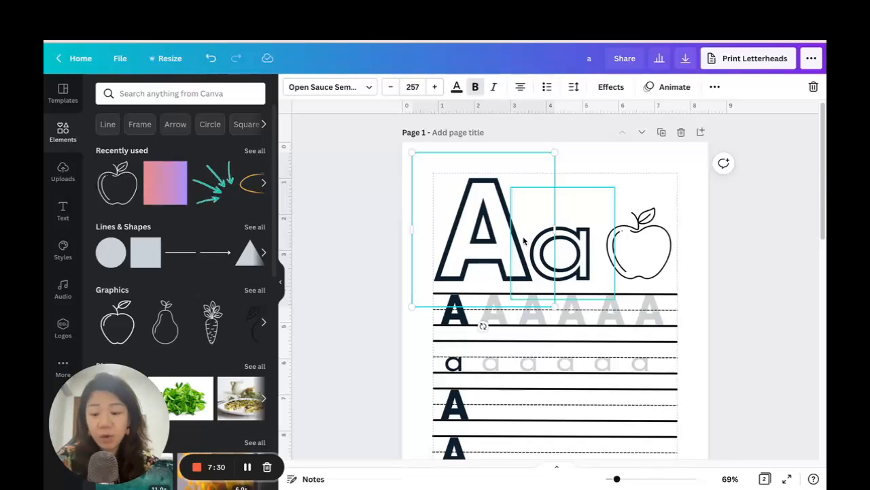
pyautogui.scroll(-5, 524, 240)
pyautogui.click(489, 235)
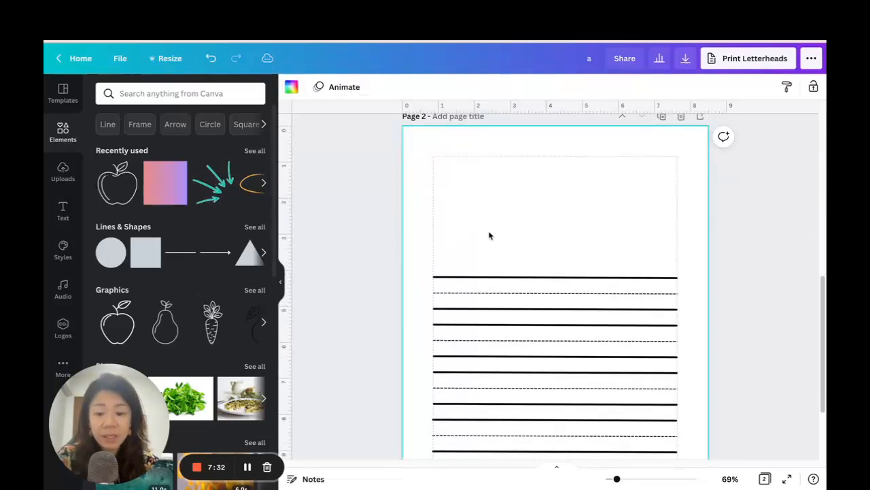
pyautogui.hotkey('ctrl', 'v')
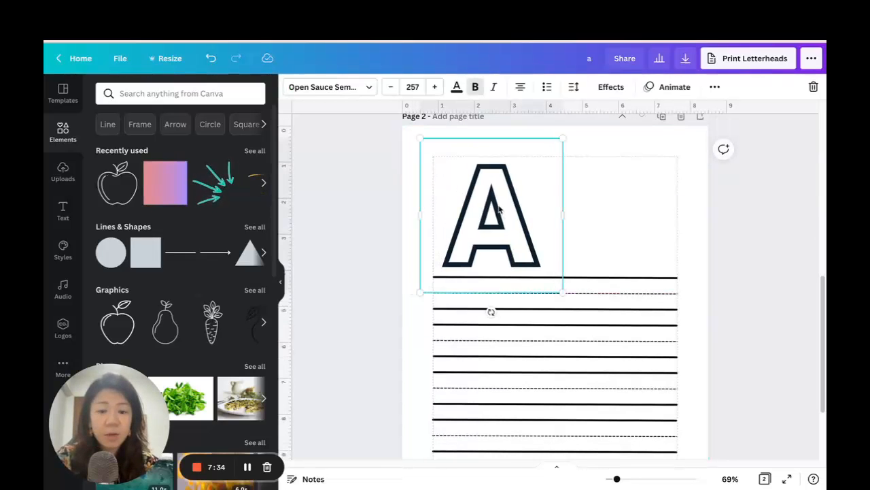
# Replace the pasted hollow A's text with the Chinese character 我, using the pinyin wo.
pyautogui.press('BackSpace')
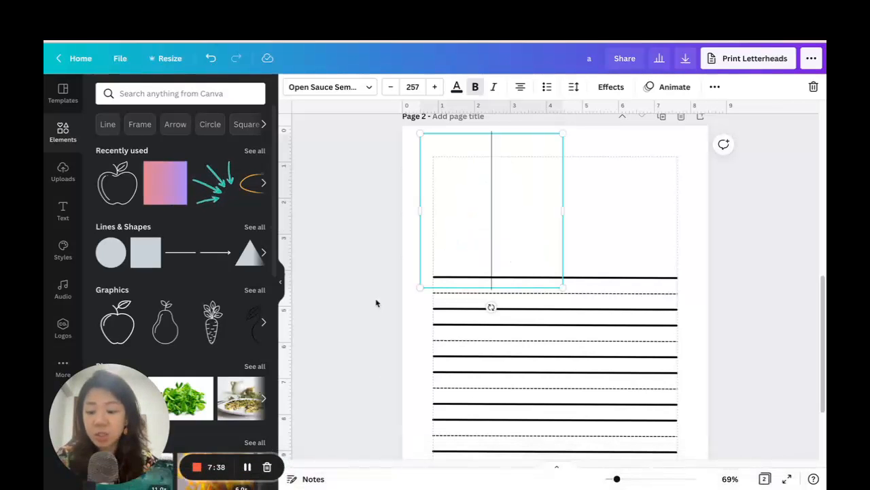
pyautogui.write('wo')
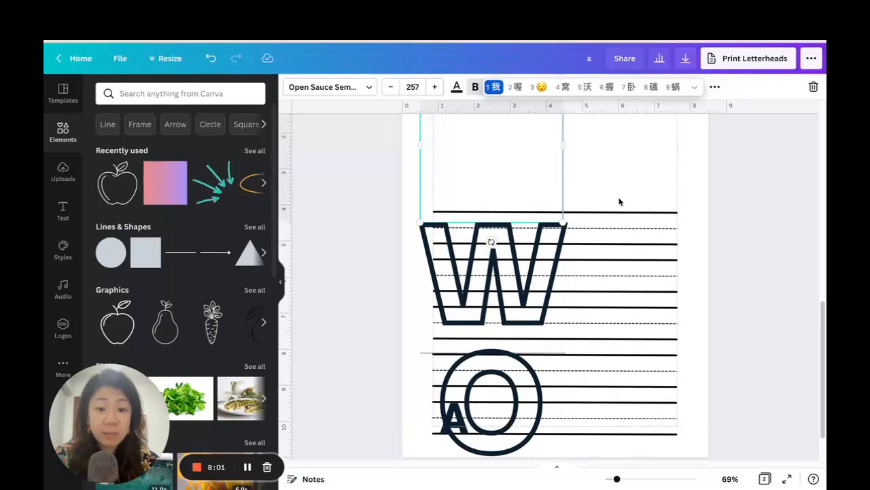
pyautogui.scroll(5, 623, 198)
pyautogui.scroll(-5, 575, 200)
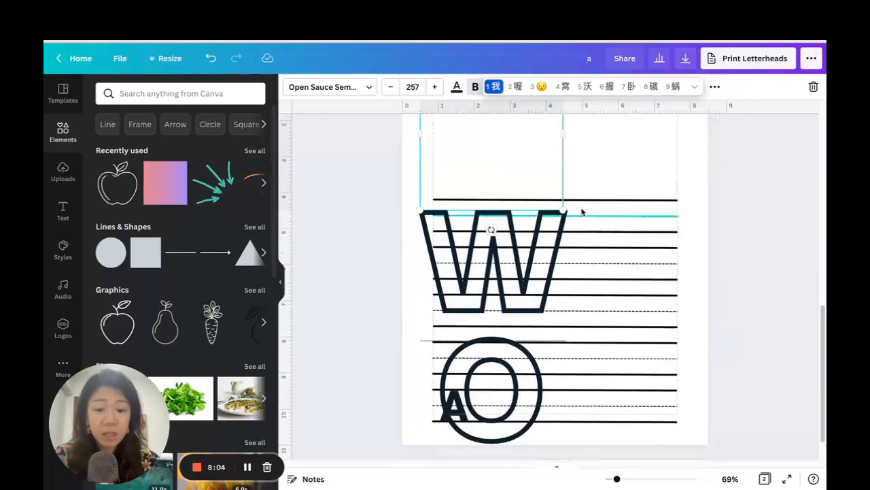
pyautogui.press('space')
# Delete the leftover capital A from the last handwriting row of page 2.
pyautogui.click(454, 406)
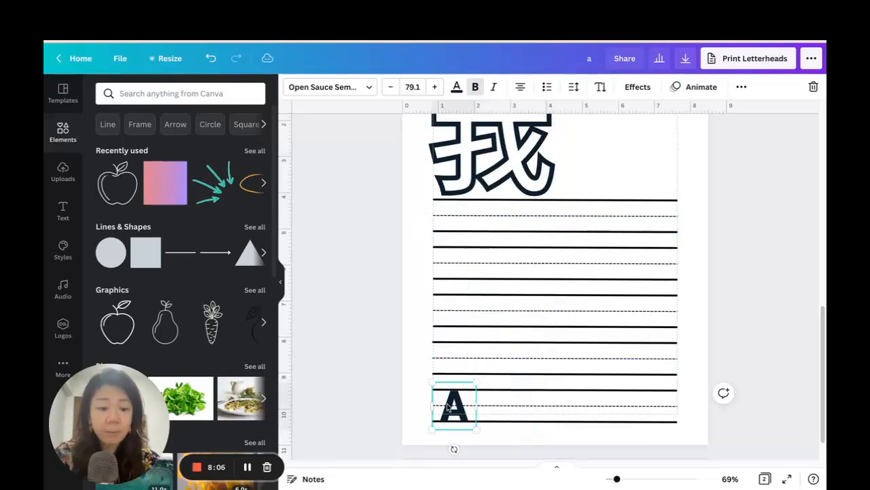
pyautogui.press('Delete')
# Shrink the hollow 我 to font size 177 and position it in the upper-left corner of page 2's margin area.
pyautogui.scroll(3, 559, 307)
pyautogui.click(544, 306)
pyautogui.moveTo(579, 229); pyautogui.dragTo(531, 277)
pyautogui.moveTo(511, 323); pyautogui.dragTo(512, 298)
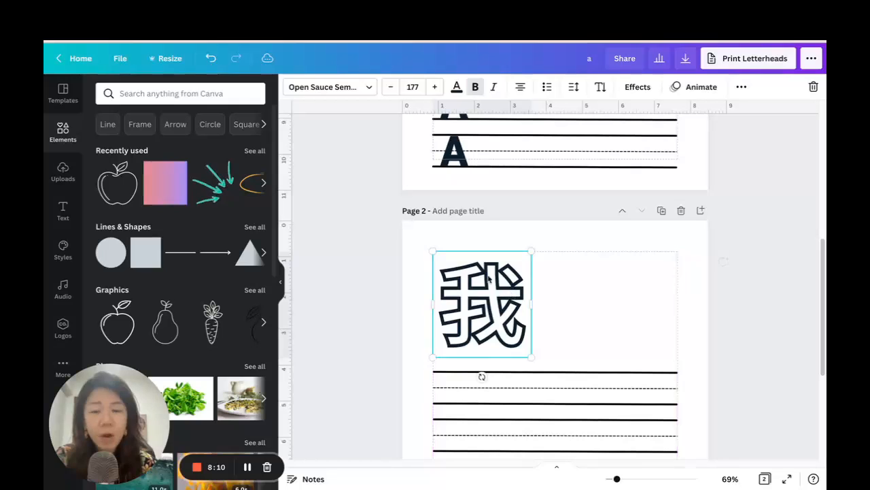
# Change the font of the hollow 我 to PT Serif.
pyautogui.click(320, 89)
pyautogui.scroll(-10, 153, 231)
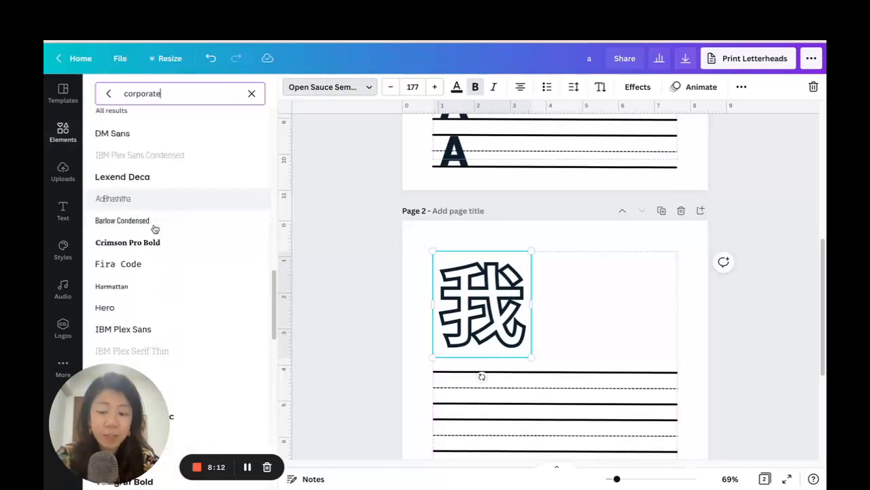
pyautogui.scroll(-3, 153, 227)
pyautogui.click(133, 177)
pyautogui.click(138, 200)
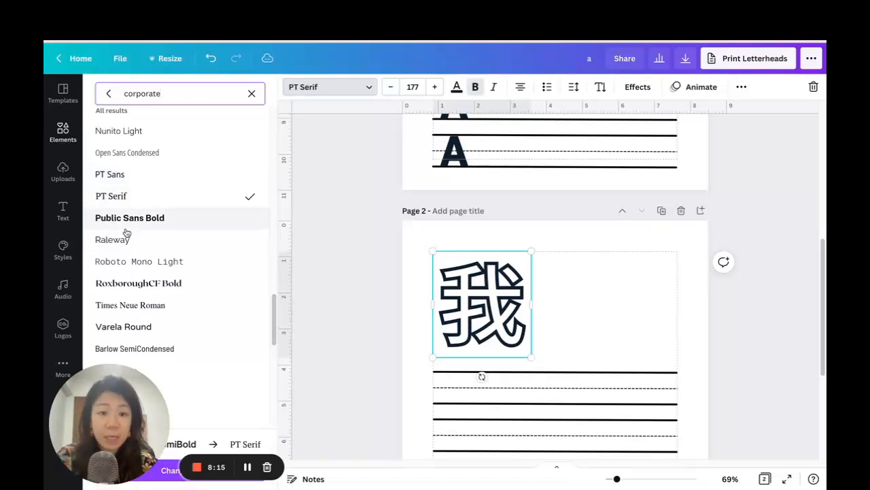
pyautogui.scroll(10, 140, 229)
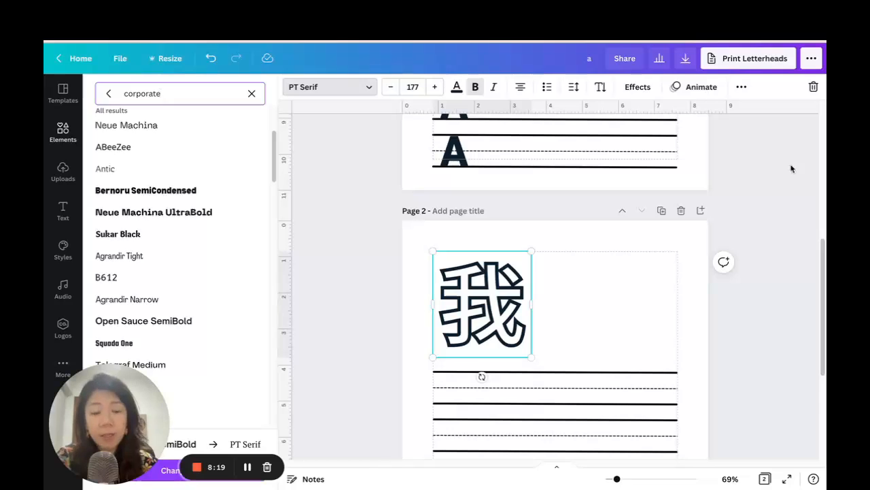
# Try the large 我 without a text effect, and restore its Hollow style.
pyautogui.click(638, 86)
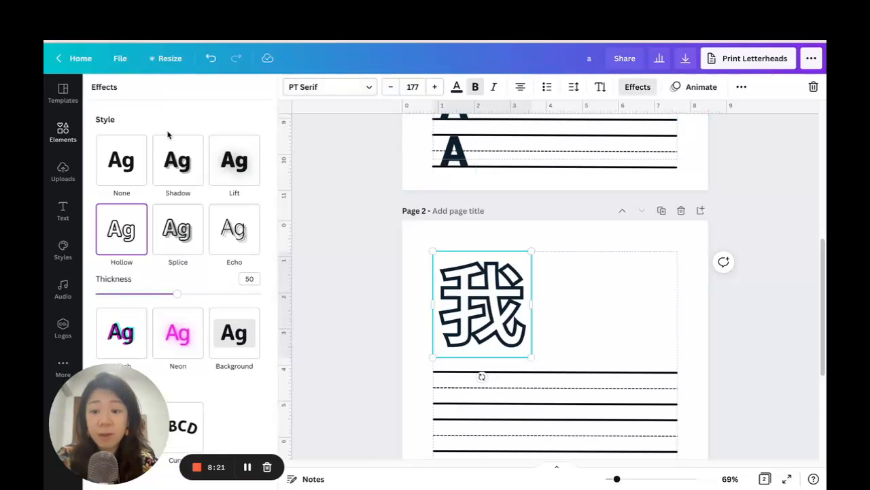
pyautogui.click(131, 173)
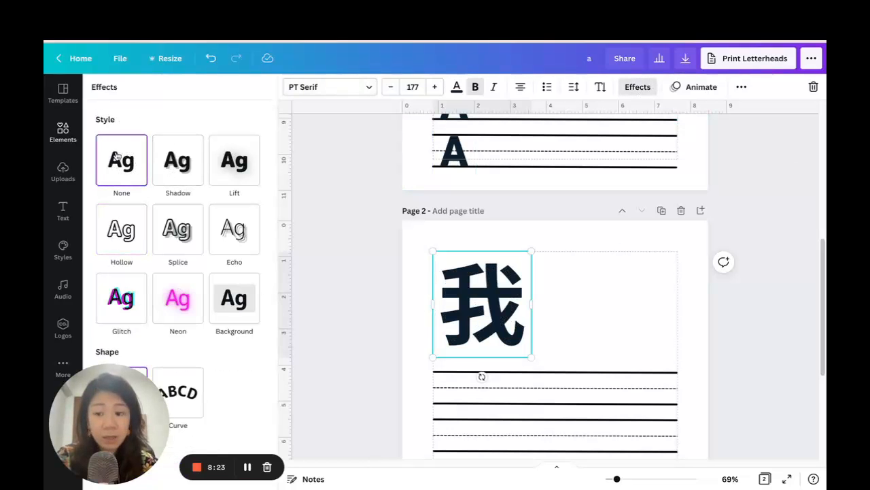
pyautogui.click(114, 239)
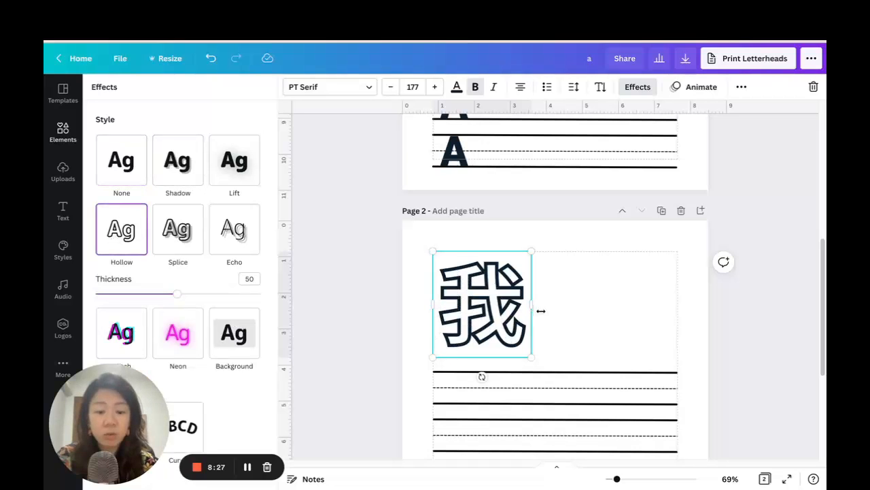
pyautogui.scroll(-1, 487, 234)
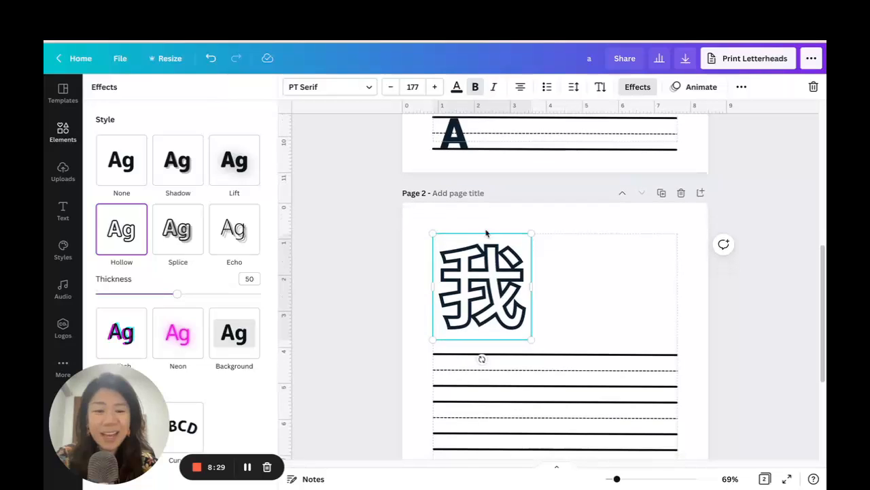
pyautogui.moveTo(531, 232)
pyautogui.mouseDown()
pyautogui.moveTo(523, 239)
pyautogui.moveTo(532, 235)
pyautogui.mouseUp()
pyautogui.click(580, 297)
# Place a duplicate of the large 我 at the start of the first handwriting row, at size 57.6 and without a text effect.
pyautogui.scroll(-3, 578, 288)
pyautogui.click(479, 253)
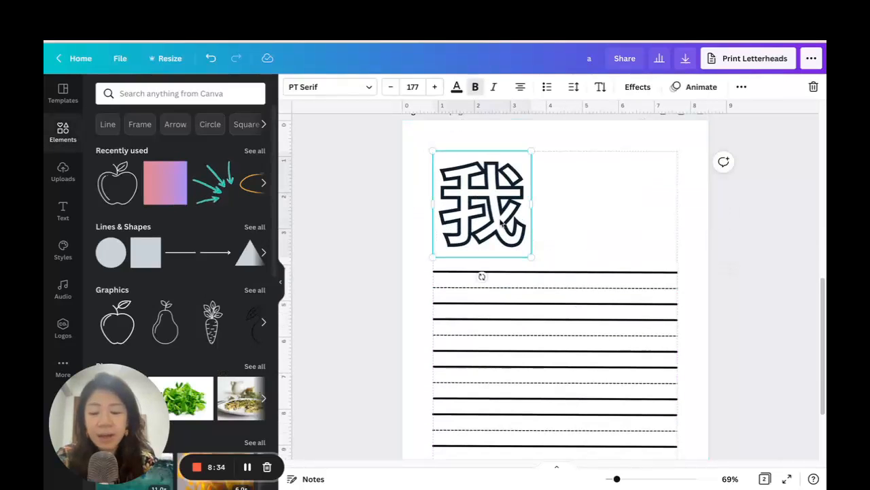
pyautogui.click(741, 87)
pyautogui.click(742, 114)
pyautogui.moveTo(531, 161); pyautogui.dragTo(470, 277)
pyautogui.moveTo(462, 330); pyautogui.dragTo(461, 324)
pyautogui.click(638, 86)
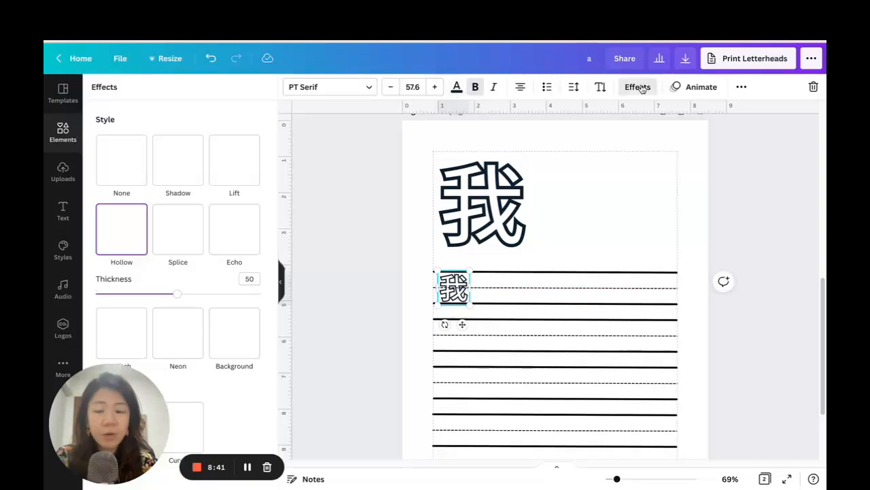
pyautogui.click(121, 178)
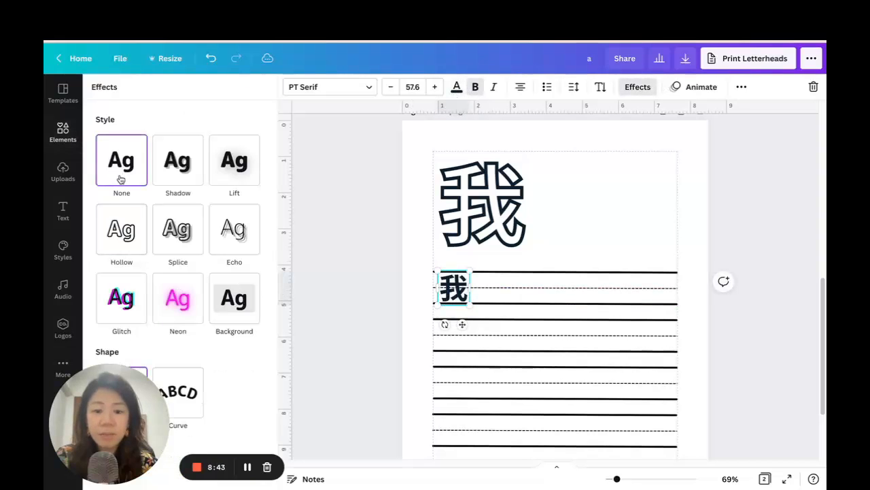
# Duplicate the small solid 我, place the copy beside it on the first row and set its transparency to 20.
pyautogui.click(741, 86)
pyautogui.click(720, 113)
pyautogui.moveTo(467, 416); pyautogui.dragTo(504, 287)
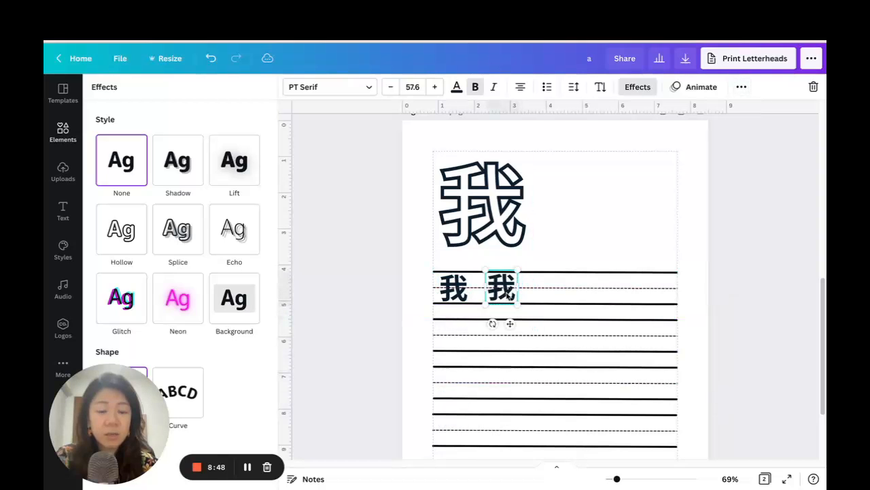
pyautogui.click(742, 87)
pyautogui.click(672, 113)
pyautogui.write('2')
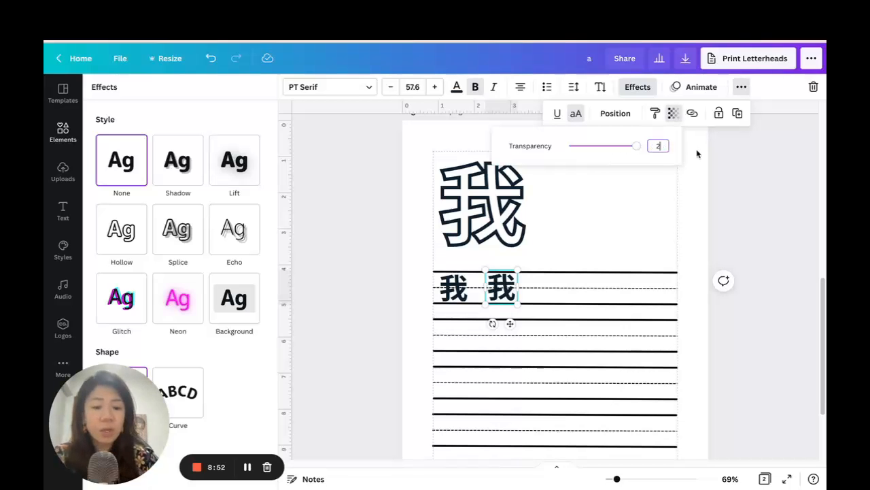
pyautogui.write('0')
pyautogui.press('Return')
# Duplicate the faded 我 three more times along the first row and shift the last two copies slightly right.
pyautogui.click(740, 113)
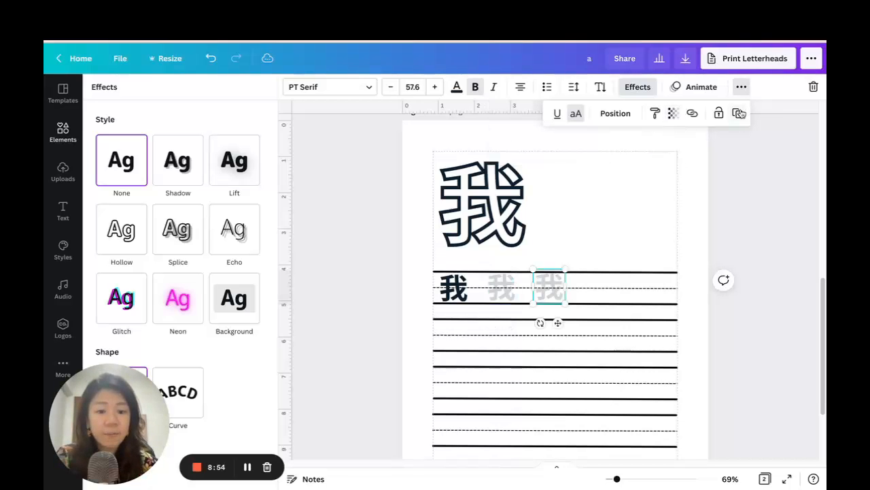
pyautogui.click(740, 113)
pyautogui.click(740, 113)
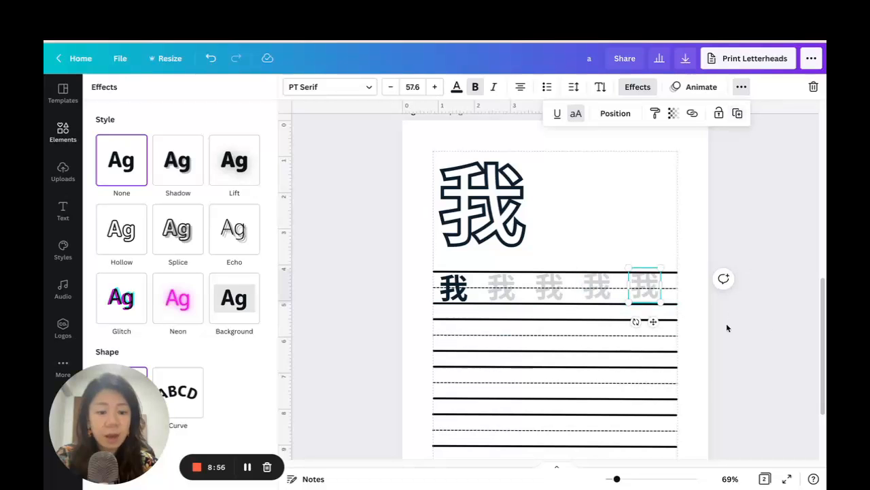
pyautogui.moveTo(617, 479); pyautogui.dragTo(627, 479)
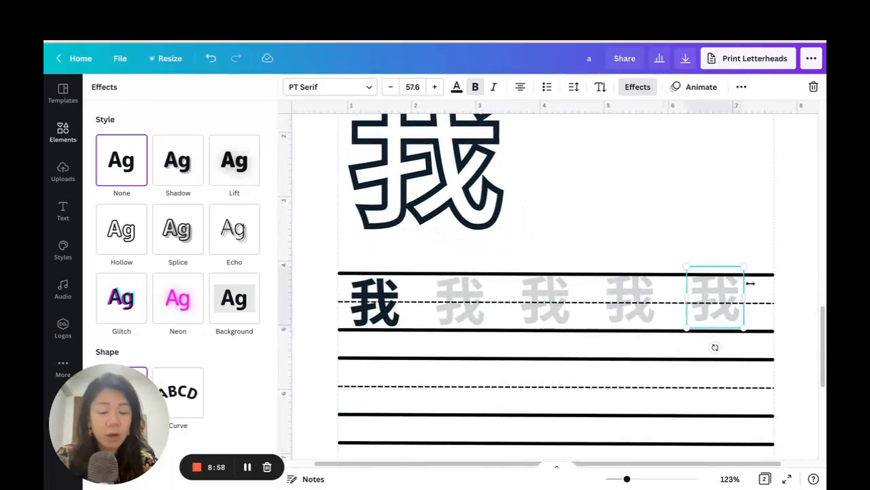
pyautogui.moveTo(736, 296); pyautogui.dragTo(740, 297)
pyautogui.click(643, 295)
# Space all five 我 characters in the first row evenly horizontally and tidy up their alignment.
pyautogui.keyDown('shift'); pyautogui.click(387, 299); pyautogui.keyUp('shift')
pyautogui.keyDown('shift'); pyautogui.click(455, 301); pyautogui.keyUp('shift')
pyautogui.keyDown('shift'); pyautogui.click(534, 302); pyautogui.keyUp('shift')
pyautogui.keyDown('shift'); pyautogui.click(716, 304); pyautogui.keyUp('shift')
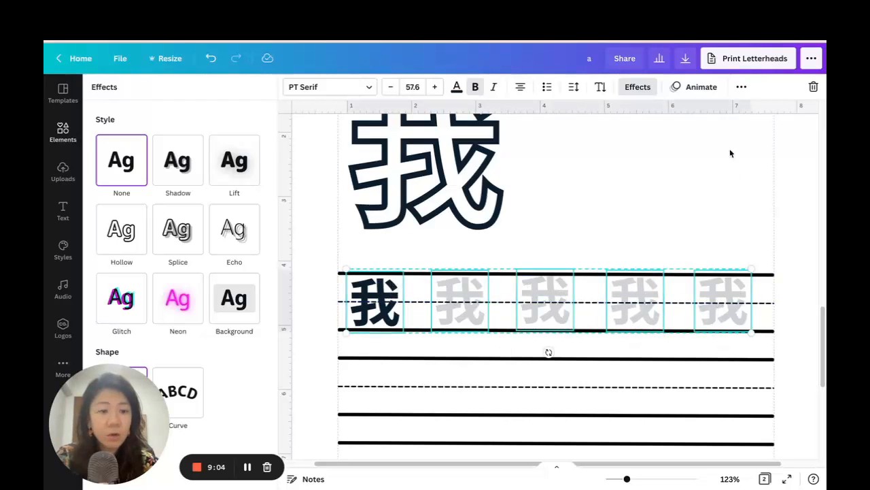
pyautogui.click(741, 87)
pyautogui.click(630, 115)
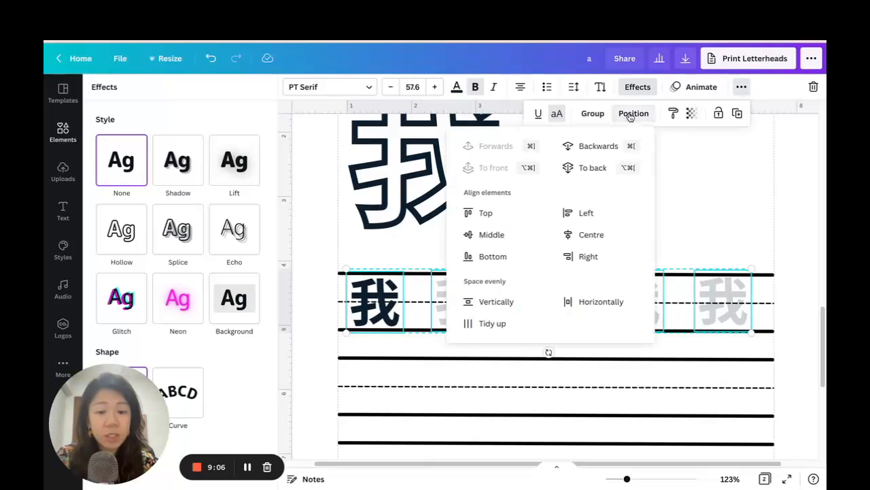
pyautogui.click(596, 306)
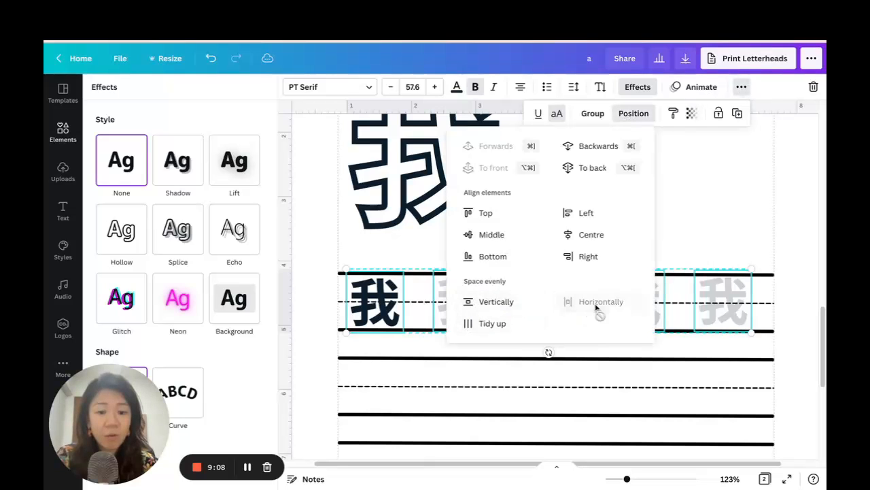
pyautogui.click(491, 323)
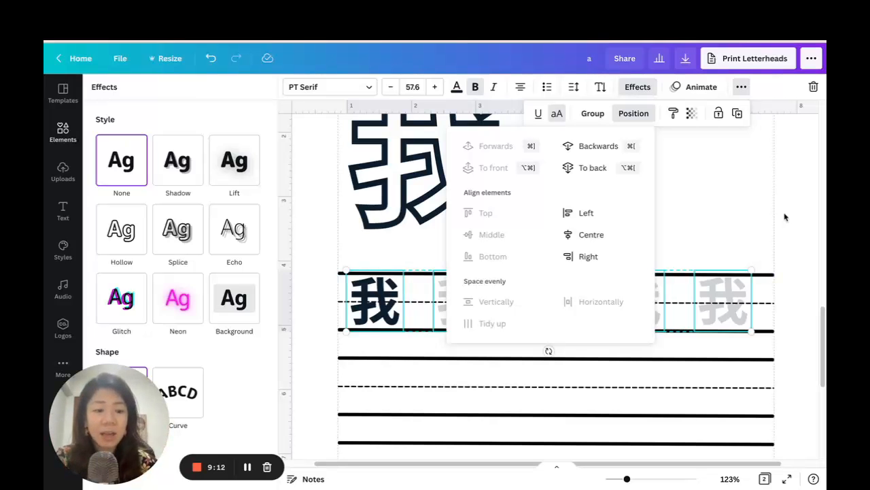
pyautogui.click(795, 239)
pyautogui.moveTo(626, 478); pyautogui.dragTo(618, 479)
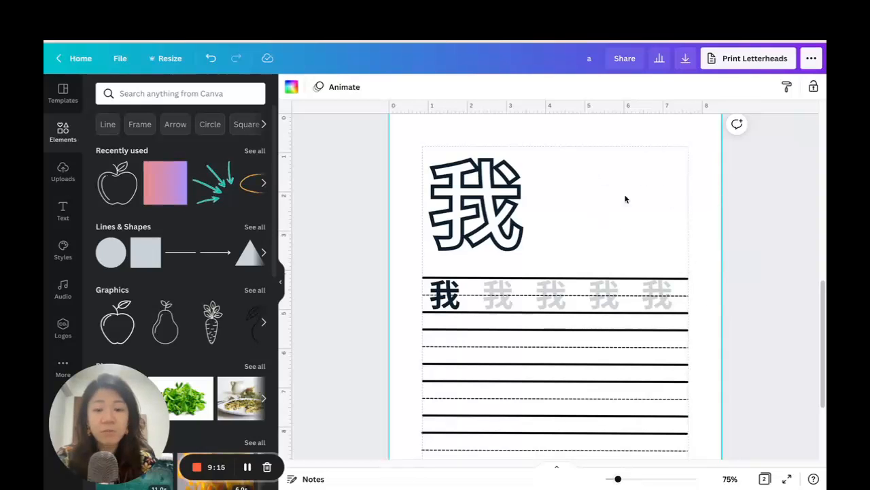
pyautogui.scroll(-2, 671, 229)
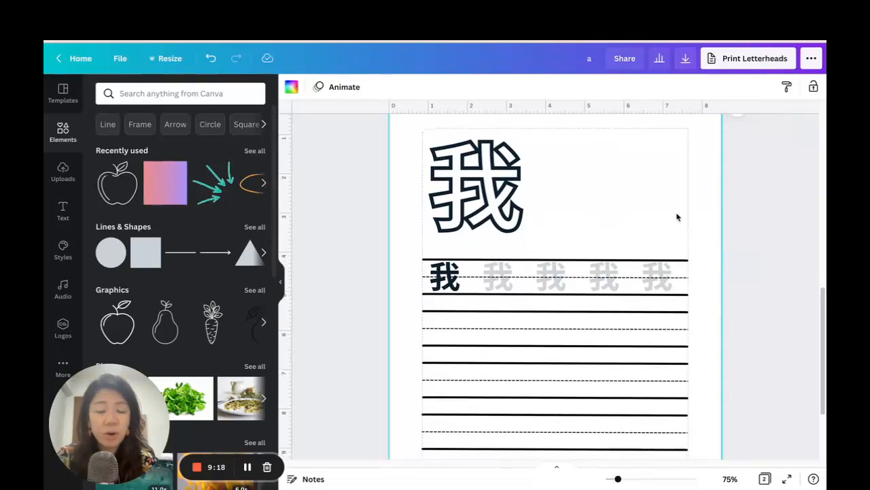
# Shift the large outlined 我 slightly right and up above the first handwriting row.
pyautogui.moveTo(493, 181)
pyautogui.mouseDown()
pyautogui.moveTo(506, 178)
pyautogui.moveTo(497, 179)
pyautogui.mouseUp()
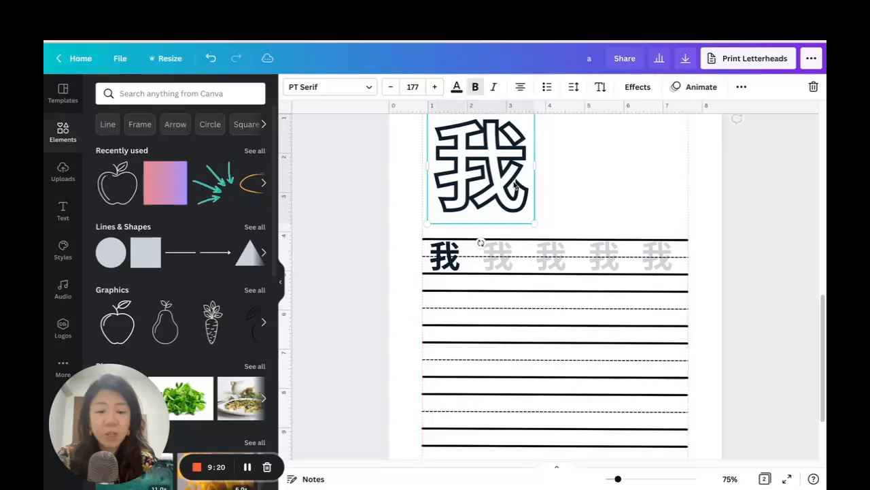
pyautogui.click(705, 217)
pyautogui.scroll(-1, 703, 217)
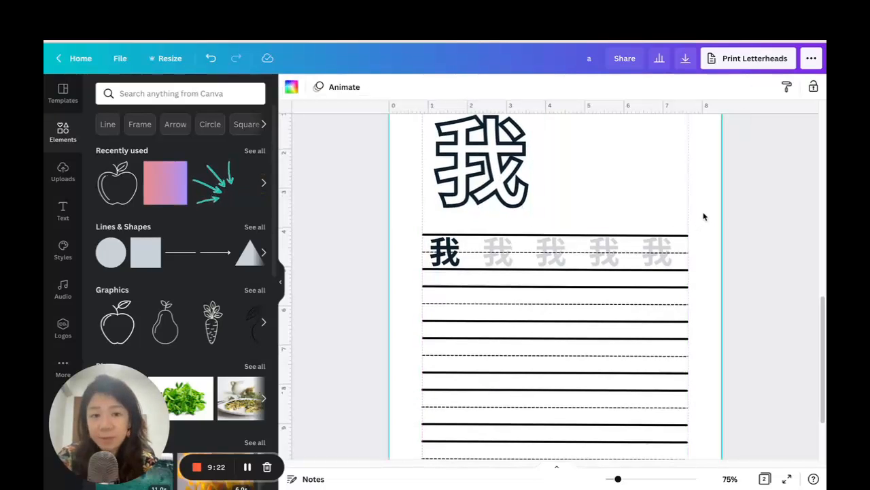
pyautogui.scroll(3, 705, 216)
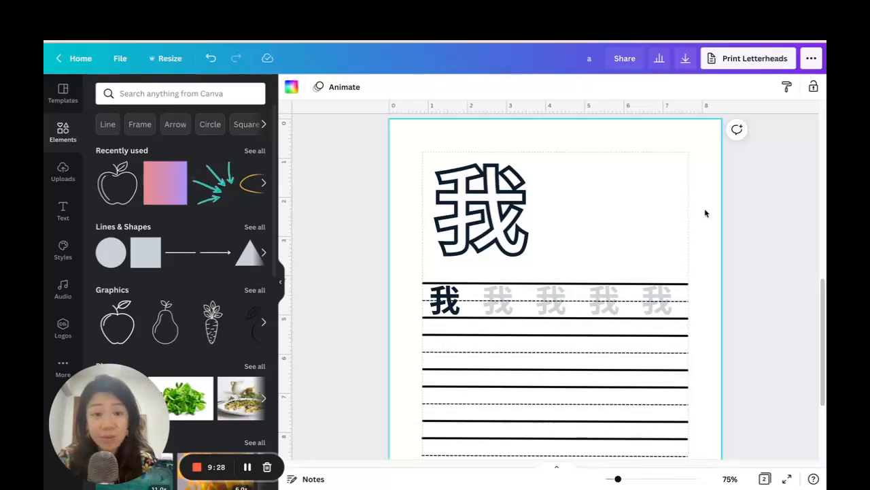
# Review the Aa worksheet on page 1 and the 我 worksheet on page 2.
pyautogui.scroll(-2, 705, 213)
pyautogui.scroll(4, 705, 213)
pyautogui.scroll(-2, 704, 212)
pyautogui.scroll(5, 705, 212)
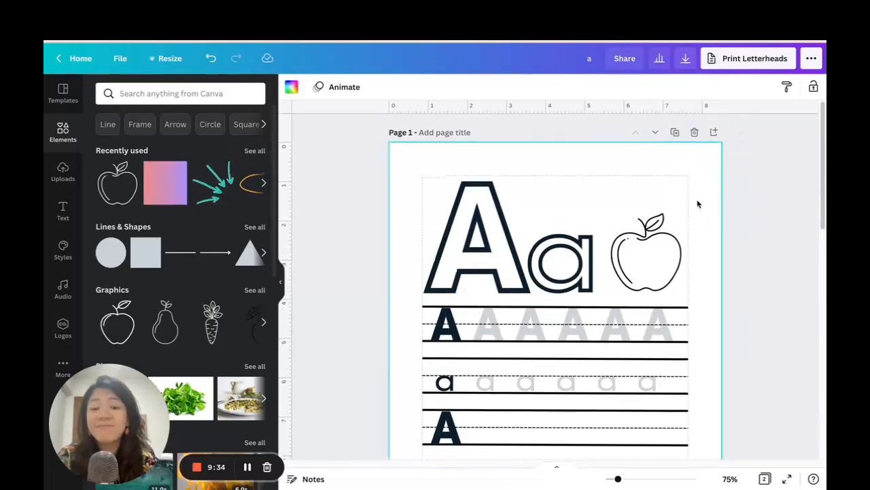
pyautogui.scroll(-5, 700, 204)
pyautogui.scroll(-2, 706, 204)
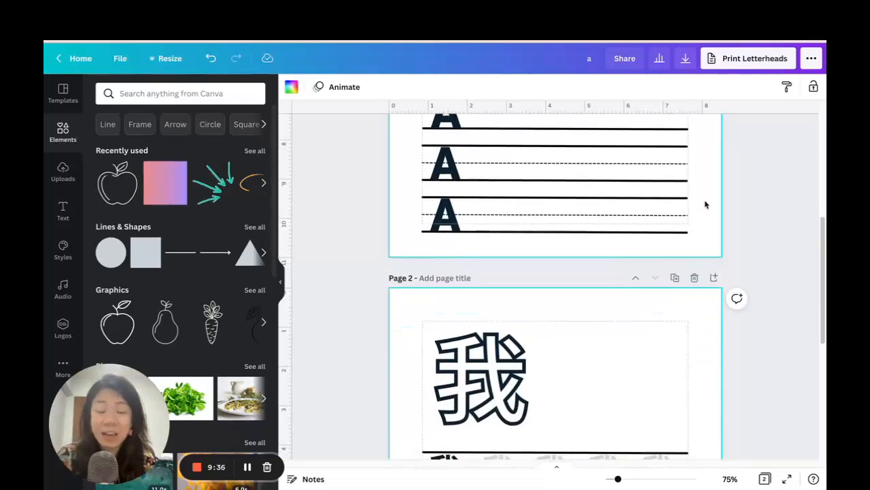
pyautogui.scroll(5, 705, 204)
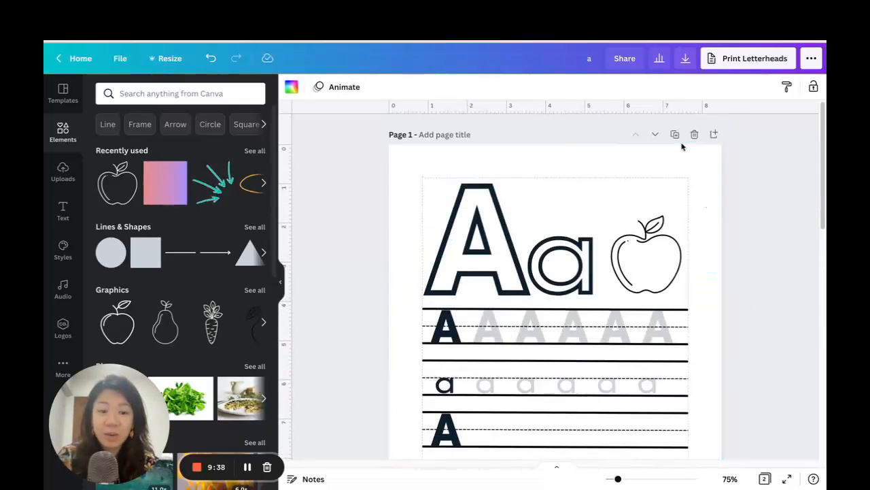
pyautogui.scroll(-3, 710, 210)
pyautogui.scroll(-3, 683, 313)
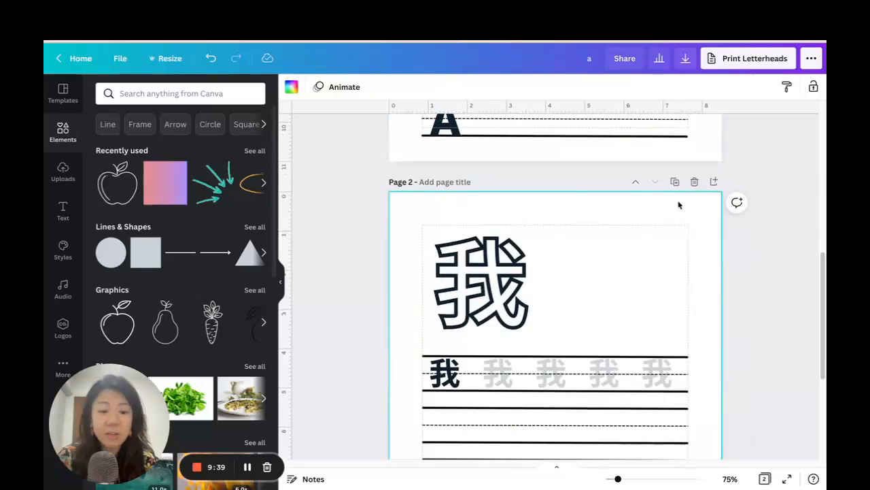
# Duplicate the 我 worksheet page and replace the large 我 on the copy with 2.
pyautogui.click(673, 183)
pyautogui.click(506, 270)
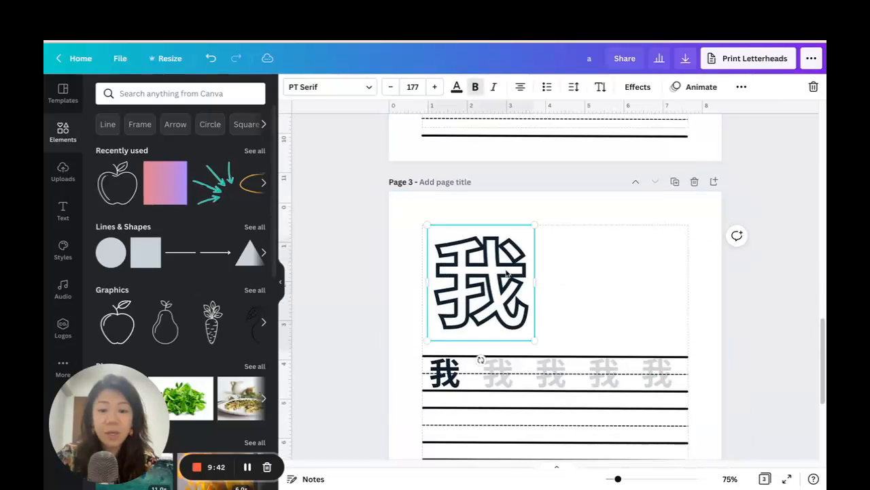
pyautogui.click(506, 270)
pyautogui.write('2')
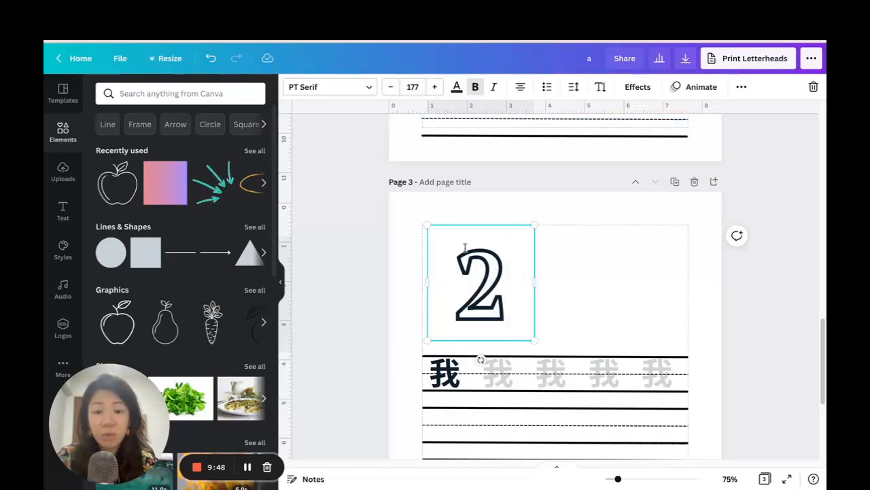
# Delete all five small 我 characters from the first handwriting row on page 3.
pyautogui.click(458, 368)
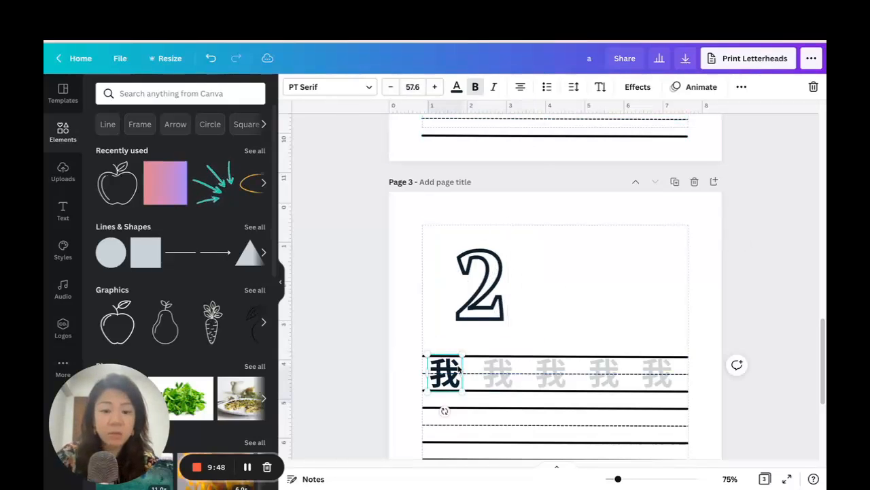
pyautogui.press('Delete')
pyautogui.click(505, 378)
pyautogui.press('Delete')
pyautogui.click(557, 380)
pyautogui.press('Delete')
pyautogui.click(615, 382)
pyautogui.press('Delete')
pyautogui.click(656, 383)
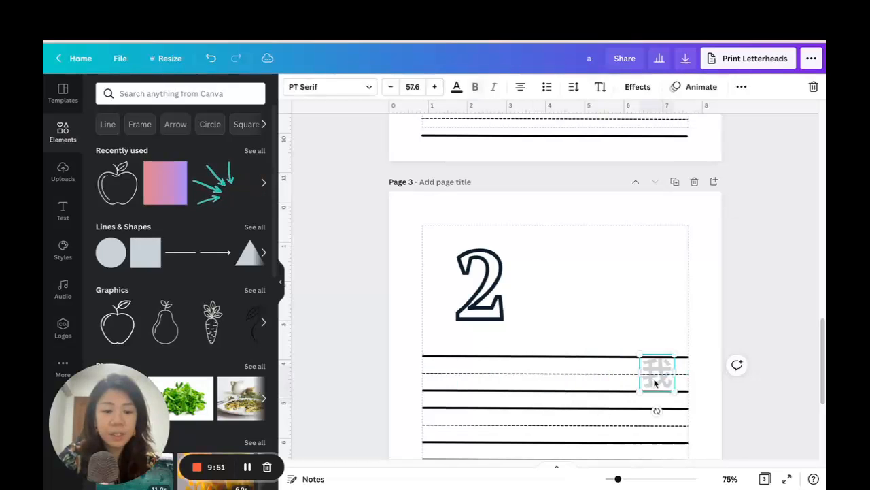
pyautogui.press('Delete')
# Change the large 2 to the Bernoru SemiCondensed font, enlarge it to size 241 and reposition it above the first row.
pyautogui.click(480, 283)
pyautogui.click(325, 87)
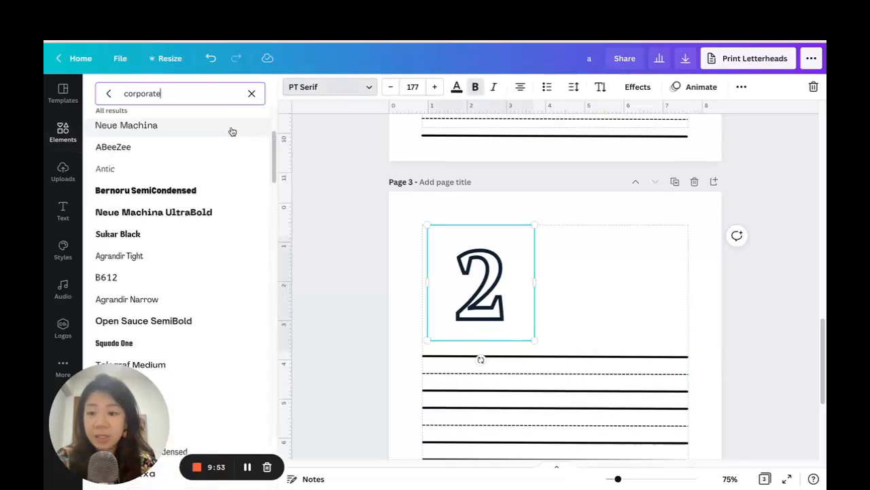
pyautogui.click(191, 194)
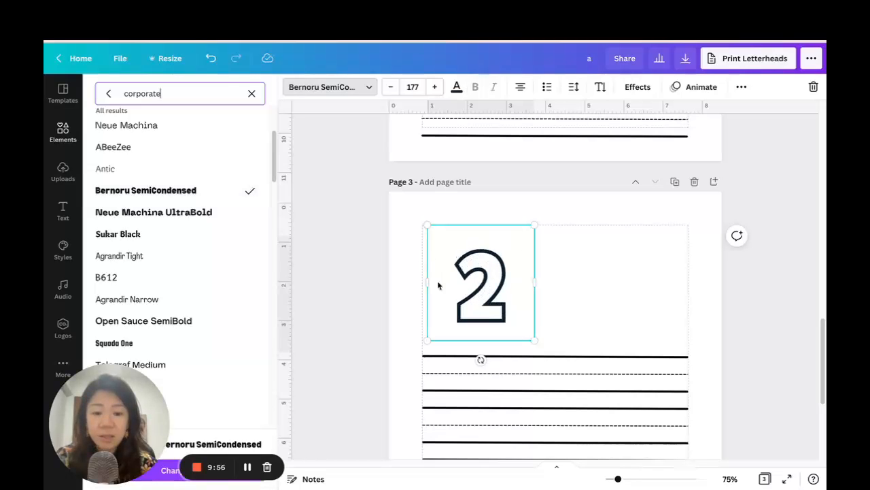
pyautogui.moveTo(424, 223); pyautogui.dragTo(386, 182)
pyautogui.moveTo(481, 256)
pyautogui.mouseDown()
pyautogui.moveTo(497, 272)
pyautogui.moveTo(490, 269)
pyautogui.mouseUp()
pyautogui.click(596, 274)
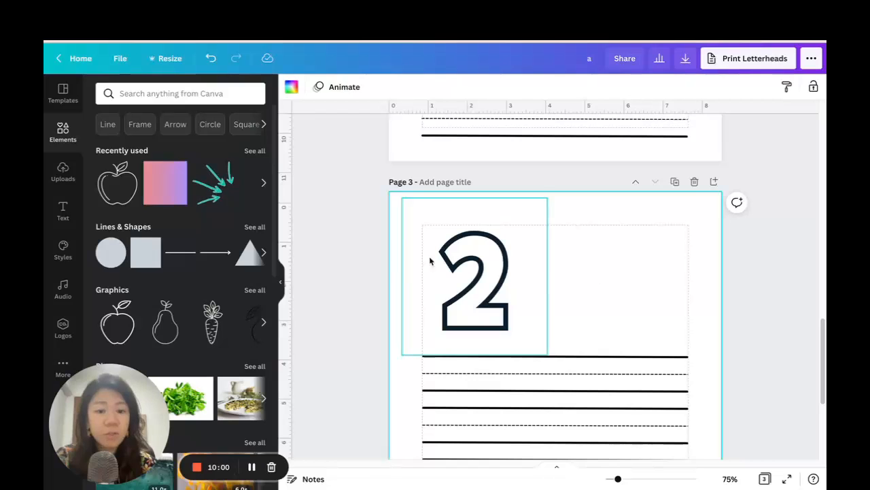
# Duplicate the large 2, place the copy beside it and change its text to TWO using the ABC input source.
pyautogui.click(528, 243)
pyautogui.click(742, 87)
pyautogui.click(733, 113)
pyautogui.moveTo(508, 293); pyautogui.dragTo(606, 292)
pyautogui.click(593, 284)
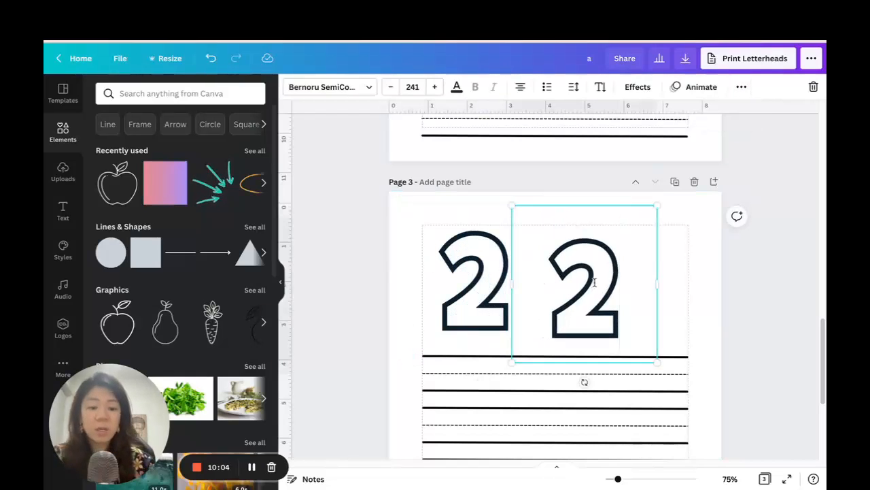
pyautogui.press('BackSpace')
pyautogui.write('two')
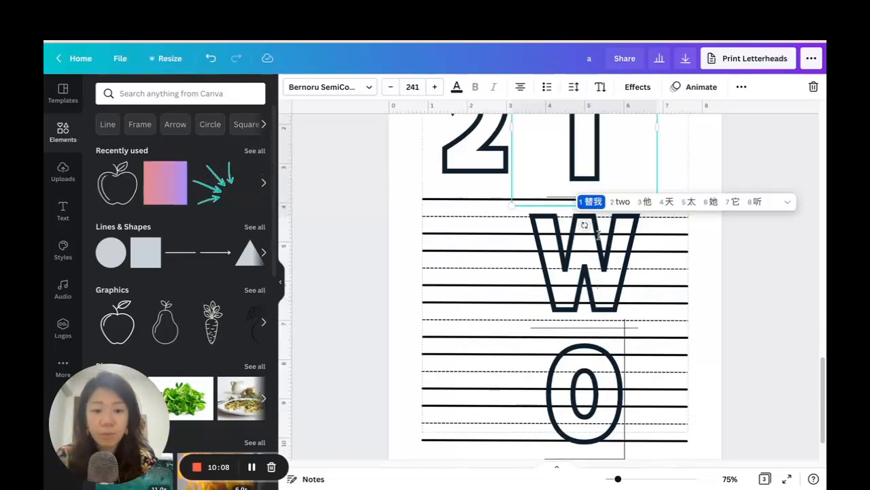
pyautogui.hotkey('ctrl', 'space')
pyautogui.click(447, 245)
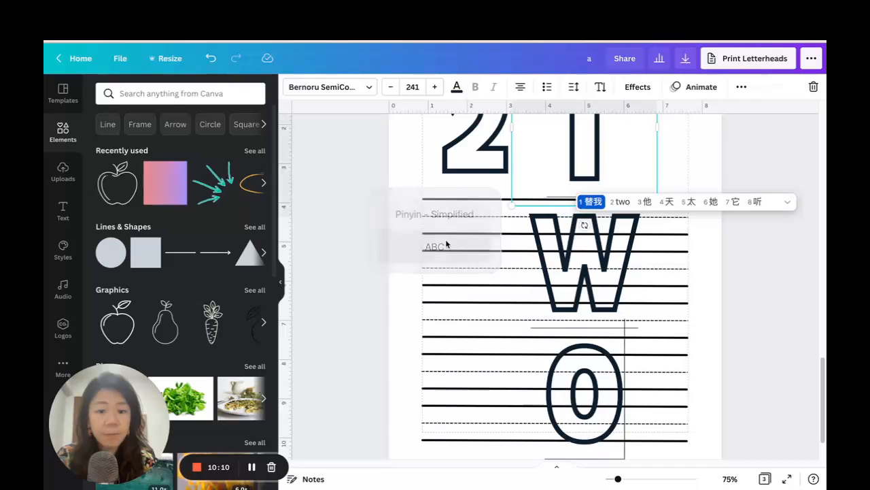
# Resize the TWO text to size 132 so it fits on one line and place it beside the large 2.
pyautogui.scroll(1, 522, 281)
pyautogui.moveTo(508, 278); pyautogui.dragTo(493, 368)
pyautogui.scroll(3, 361, 320)
pyautogui.scroll(-2, 734, 323)
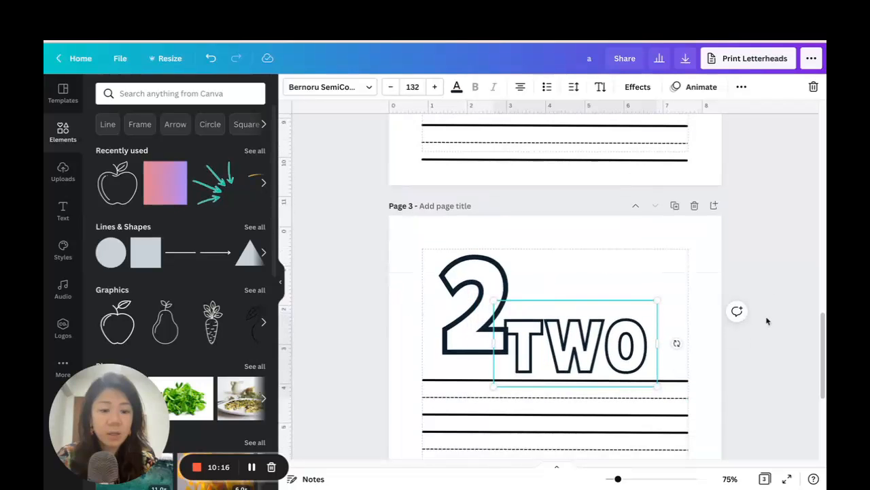
pyautogui.moveTo(619, 342); pyautogui.dragTo(645, 307)
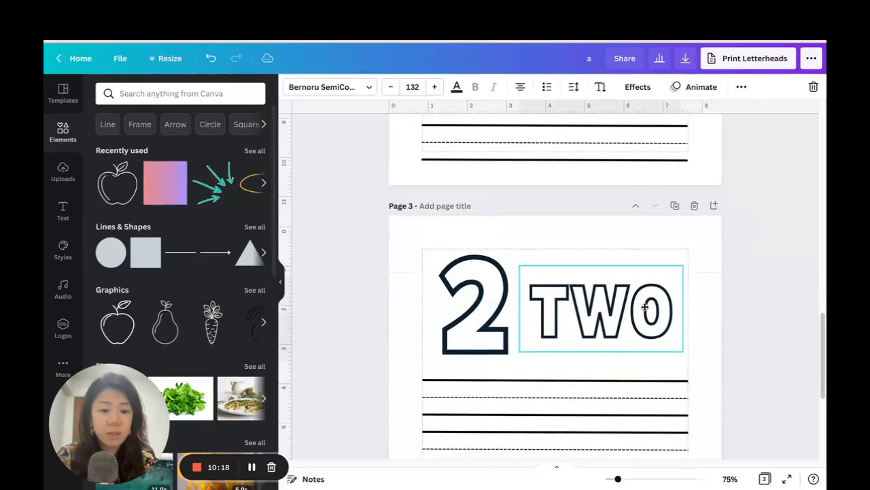
# Duplicate the large 2, shrink the copy to size 72.7 and place it at the start of the first handwriting row.
pyautogui.scroll(-3, 747, 336)
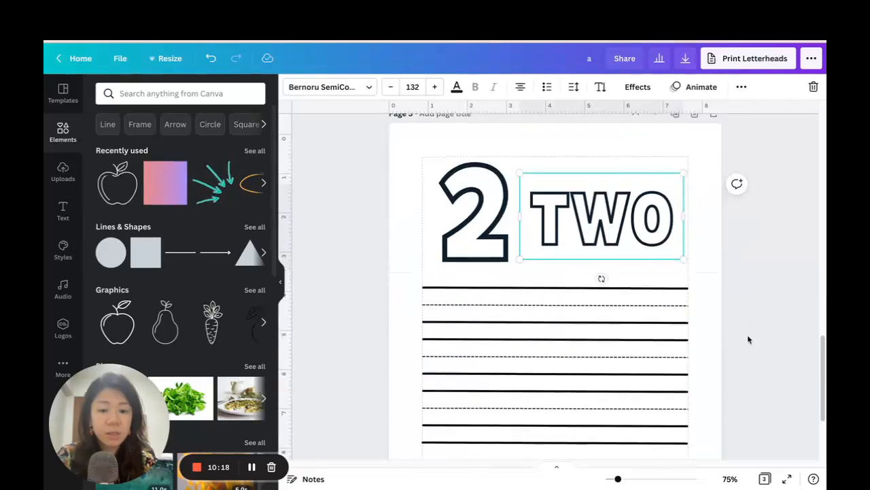
pyautogui.click(487, 197)
pyautogui.hotkey('ctrl', 'd')
pyautogui.moveTo(481, 193); pyautogui.dragTo(471, 242)
pyautogui.moveTo(542, 177); pyautogui.dragTo(440, 287)
pyautogui.moveTo(418, 323); pyautogui.dragTo(453, 297)
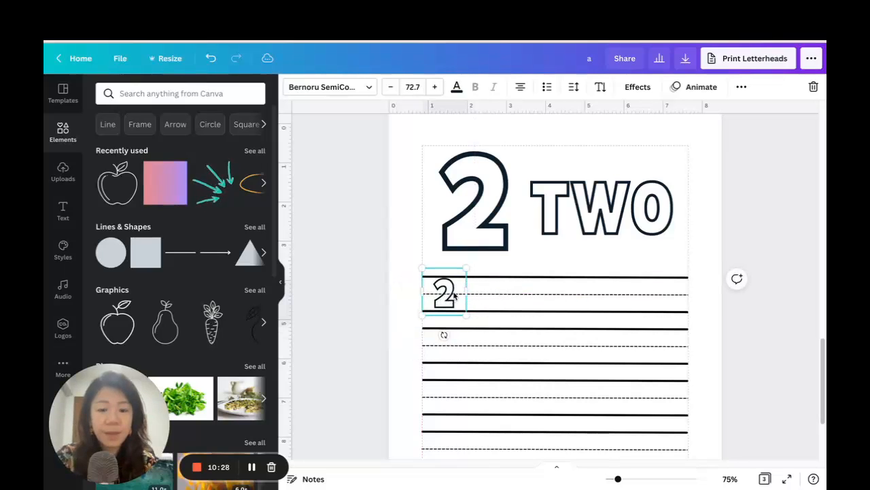
# Remove the text effect from the small 2, enlarge it to size 78.2 and nudge it down onto the first row.
pyautogui.click(639, 87)
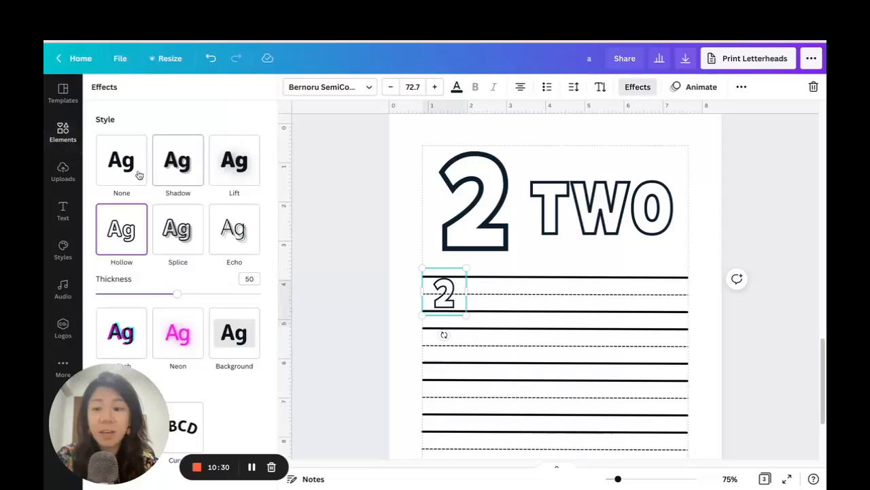
pyautogui.click(126, 168)
pyautogui.moveTo(464, 312); pyautogui.dragTo(446, 285)
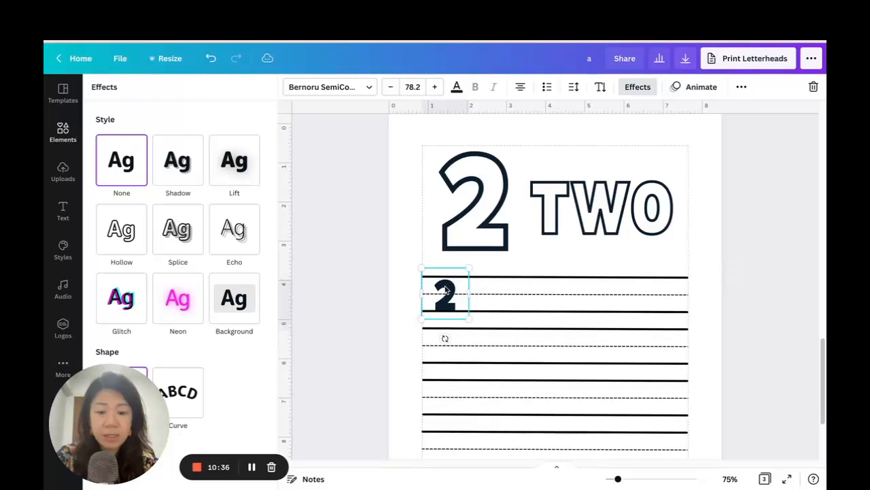
pyautogui.press('Down')
pyautogui.press('Down')
pyautogui.press('Down')
pyautogui.press('Down')
pyautogui.press('Down')
pyautogui.press('Down')
pyautogui.press('Down')
pyautogui.press('Down')
pyautogui.press('Down')
pyautogui.press('Down')
pyautogui.press('Down')
pyautogui.press('Down')
pyautogui.press('Down')
pyautogui.press('Down')
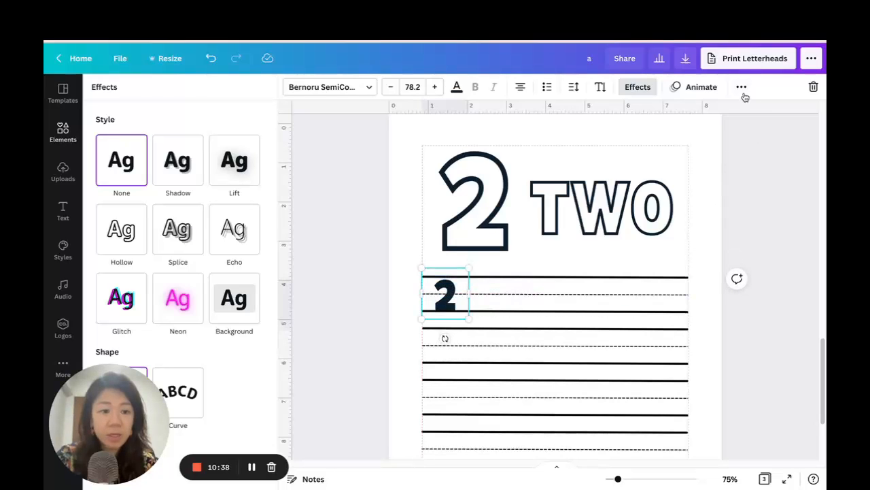
# Duplicate the small solid 2, place the copy beside it on the first row and set its transparency to 20.
pyautogui.hotkey('ctrl', 'd')
pyautogui.moveTo(469, 447); pyautogui.dragTo(495, 293)
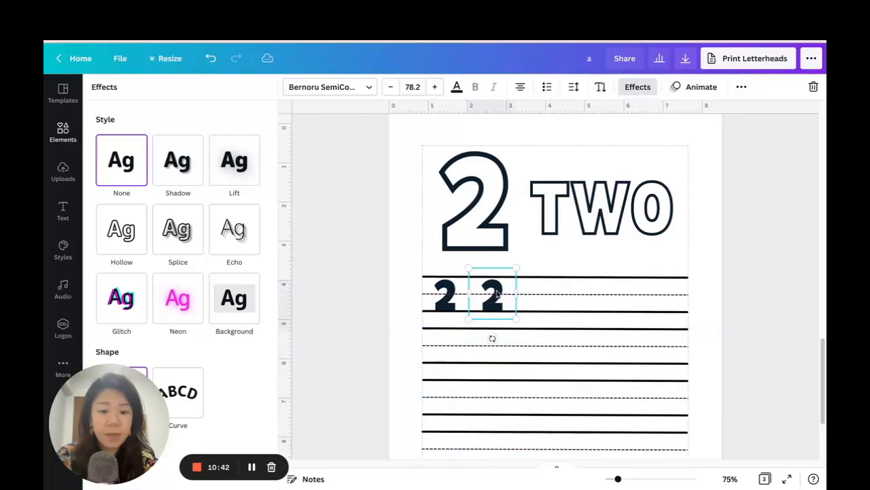
pyautogui.click(741, 87)
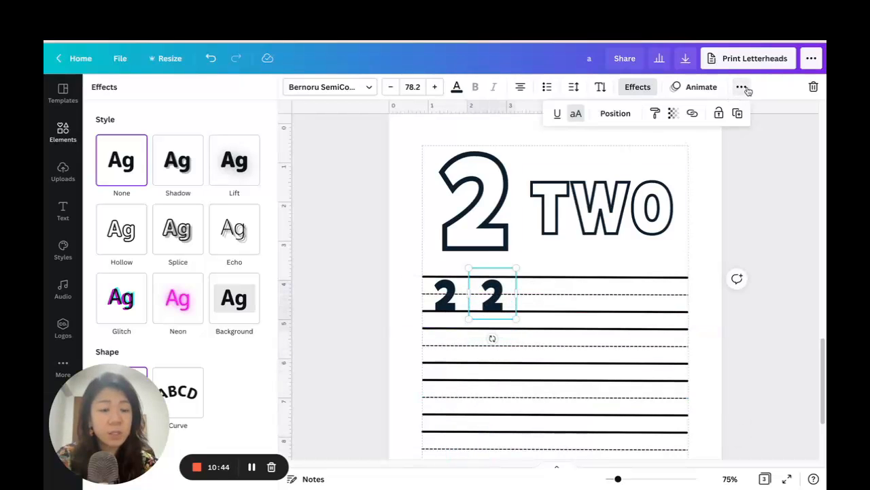
pyautogui.click(672, 114)
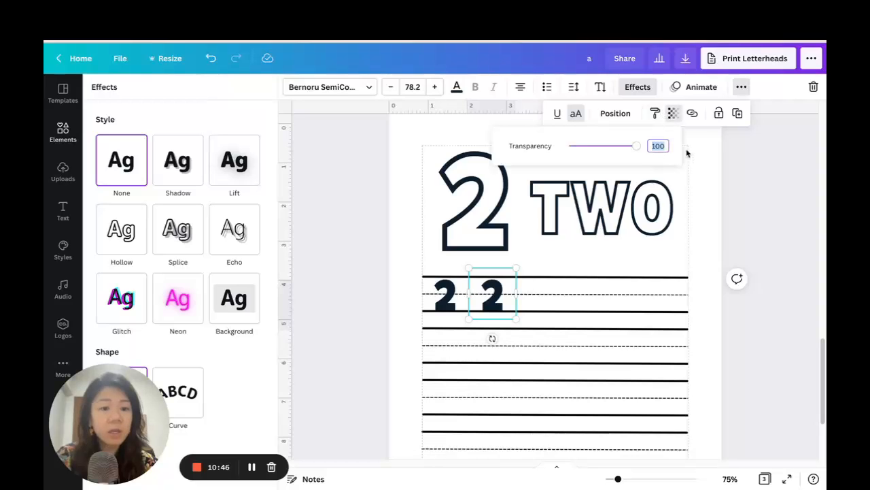
pyautogui.press('Return')
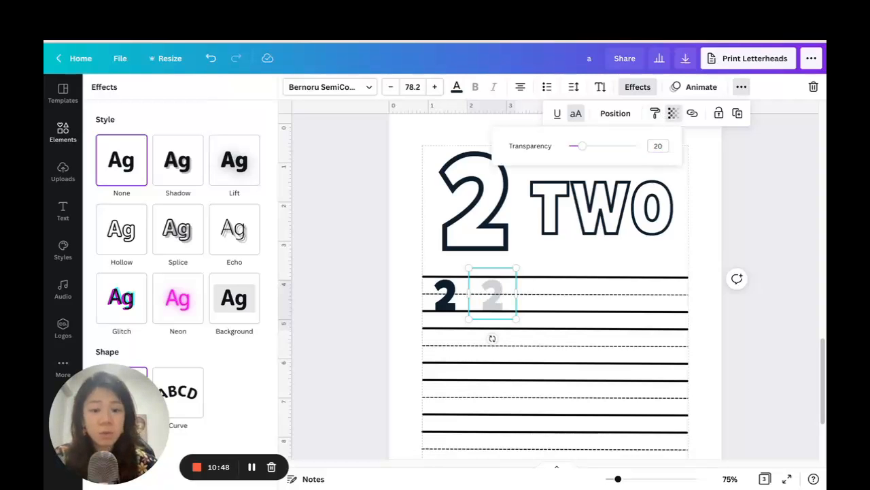
# Duplicate the faded 2 four more times along the first row and shift the last copy slightly left.
pyautogui.click(737, 113)
pyautogui.click(738, 113)
pyautogui.click(738, 113)
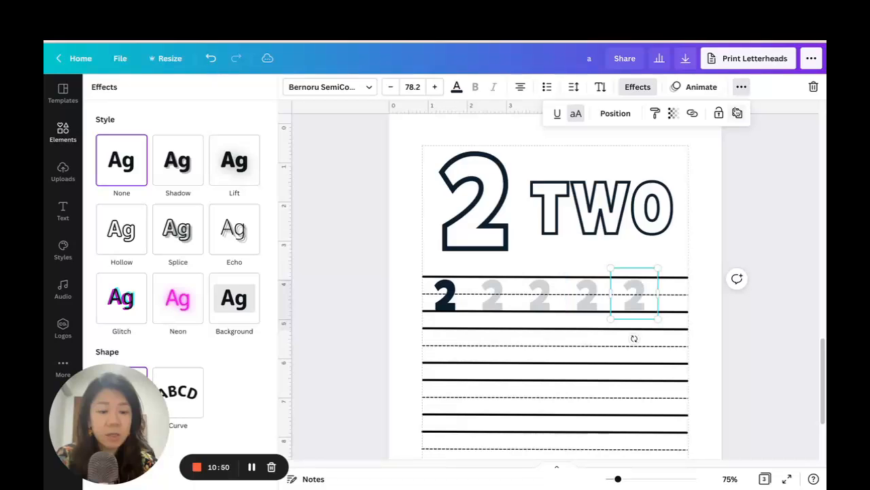
pyautogui.click(738, 113)
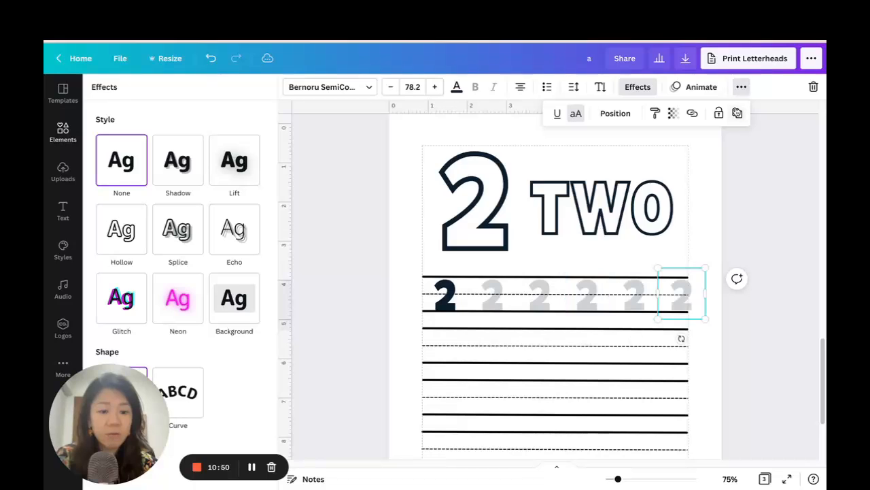
pyautogui.keyDown('shift'); pyautogui.click(446, 296); pyautogui.keyUp('shift')
pyautogui.click(737, 305)
pyautogui.moveTo(679, 292); pyautogui.dragTo(667, 294)
# Select all six small 2s in the first row and space them evenly horizontally.
pyautogui.keyDown('shift'); pyautogui.click(445, 296); pyautogui.keyUp('shift')
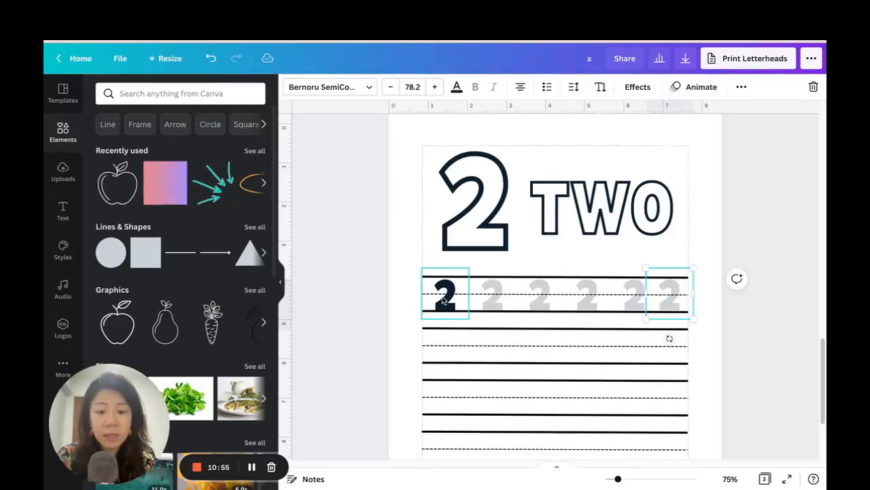
pyautogui.keyDown('shift'); pyautogui.click(587, 299); pyautogui.keyUp('shift')
pyautogui.keyDown('shift'); pyautogui.click(629, 303); pyautogui.keyUp('shift')
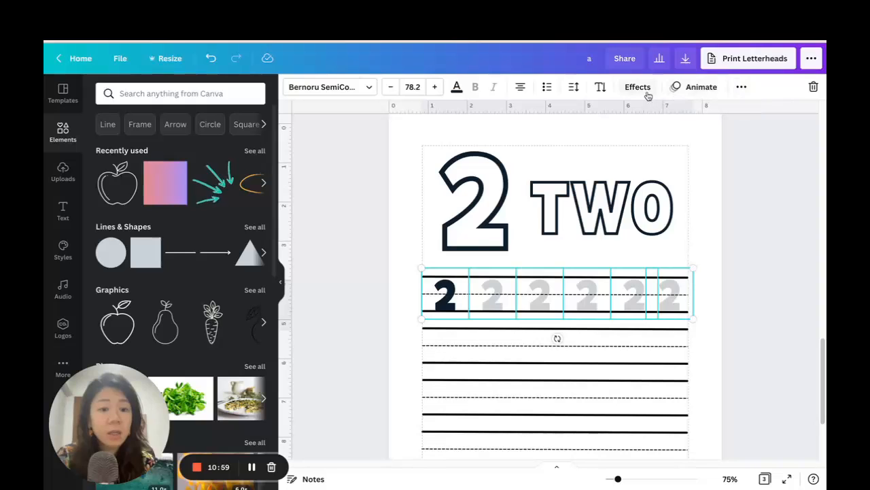
pyautogui.click(741, 87)
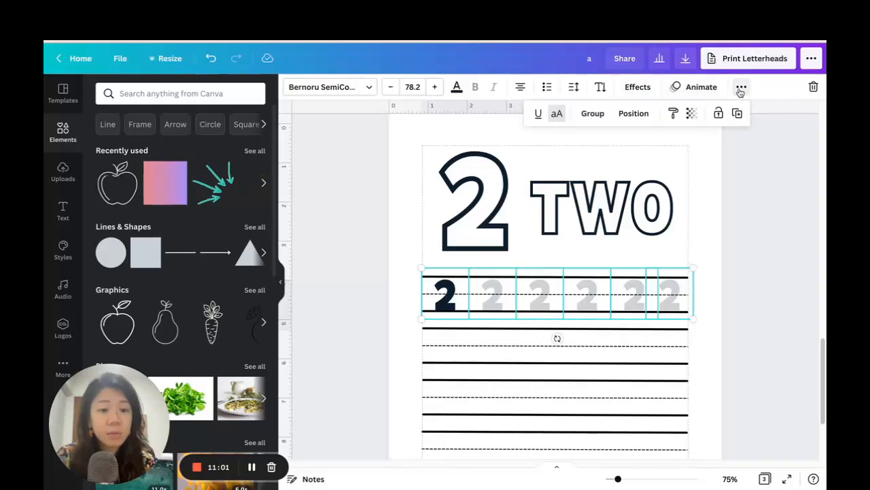
pyautogui.click(636, 113)
pyautogui.click(590, 303)
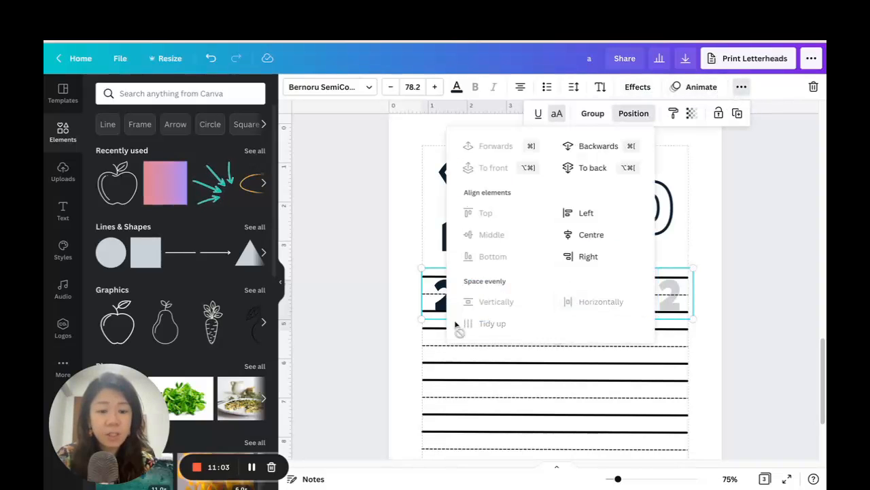
pyautogui.click(755, 310)
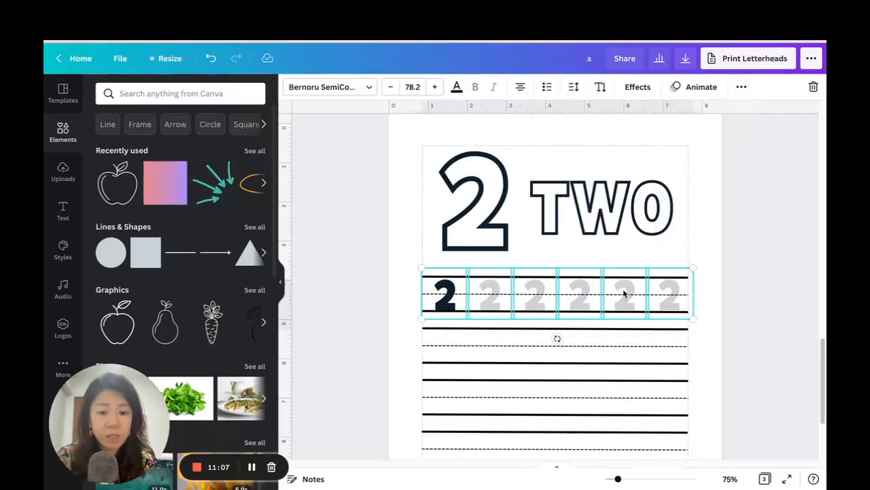
# Delete the two lowest sets of writing lines on the number 2 page, keeping the upper three sets.
pyautogui.click(765, 293)
pyautogui.scroll(-1, 761, 289)
pyautogui.scroll(-2, 761, 289)
pyautogui.scroll(3, 758, 288)
pyautogui.scroll(-3, 758, 288)
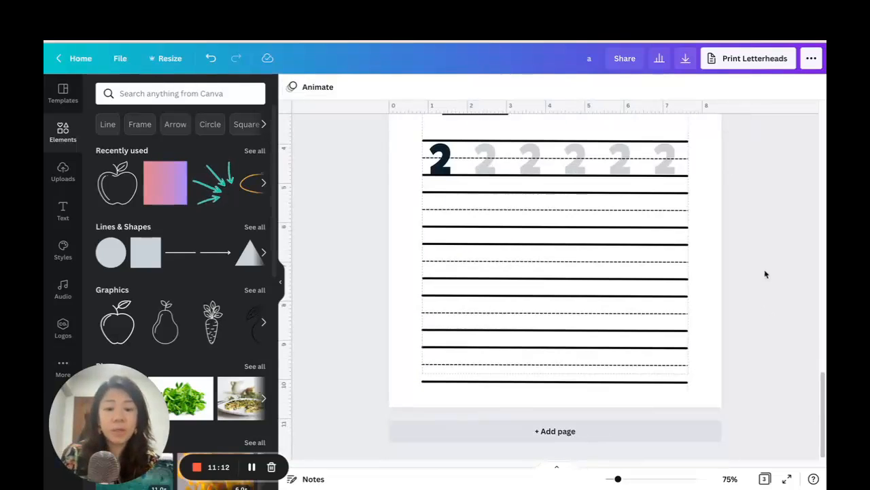
pyautogui.moveTo(398, 295); pyautogui.dragTo(763, 440)
pyautogui.press('Delete')
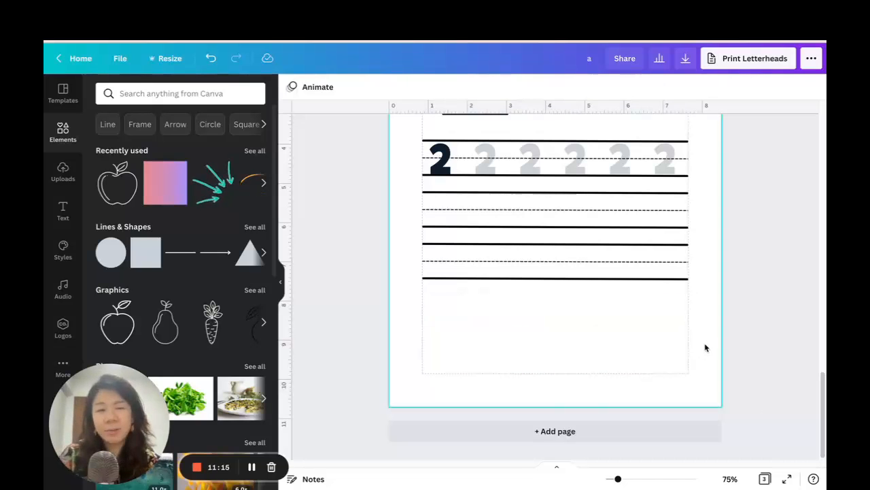
# Select the writing lines together with the row of small 2s and move them up closer to the heading.
pyautogui.scroll(3, 605, 293)
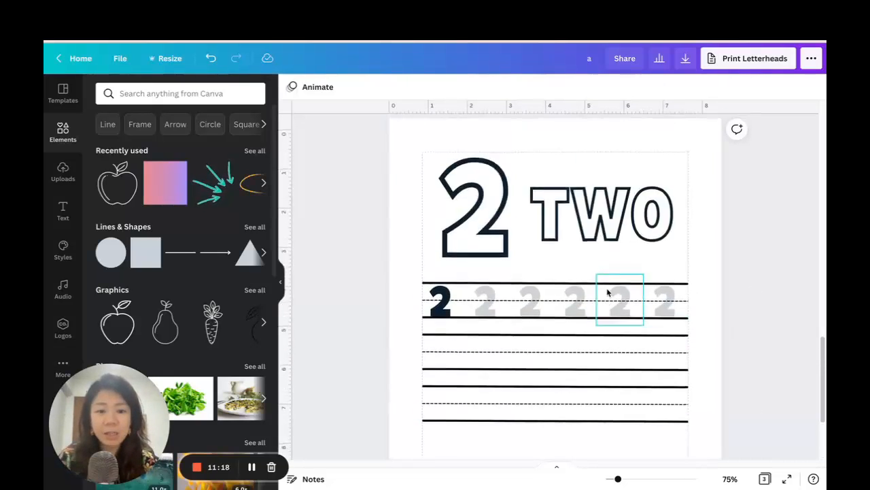
pyautogui.scroll(-2, 608, 293)
pyautogui.moveTo(733, 364); pyautogui.dragTo(391, 193)
pyautogui.scroll(2, 767, 264)
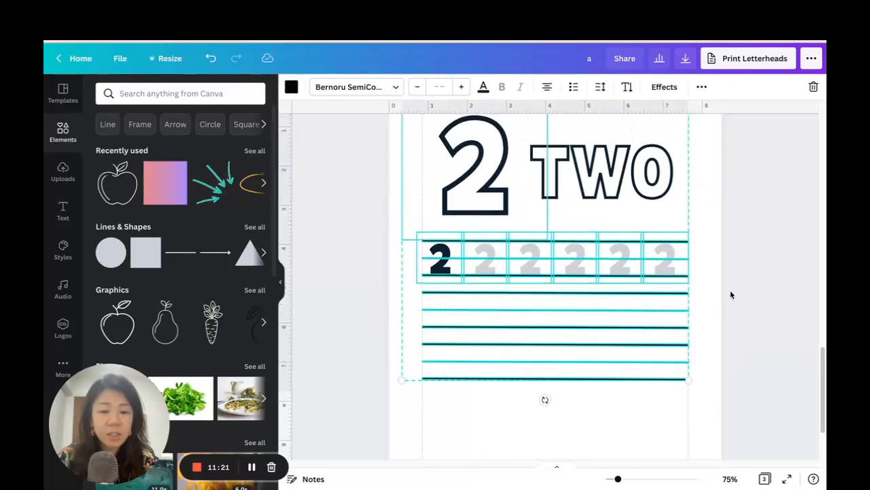
pyautogui.scroll(1, 733, 296)
pyautogui.moveTo(633, 387); pyautogui.dragTo(635, 369)
pyautogui.click(713, 286)
# Reposition the large outlined 2 and the outlined TWO within the heading above the first row.
pyautogui.moveTo(497, 152); pyautogui.dragTo(491, 167)
pyautogui.click(633, 178)
pyautogui.moveTo(634, 179); pyautogui.dragTo(646, 178)
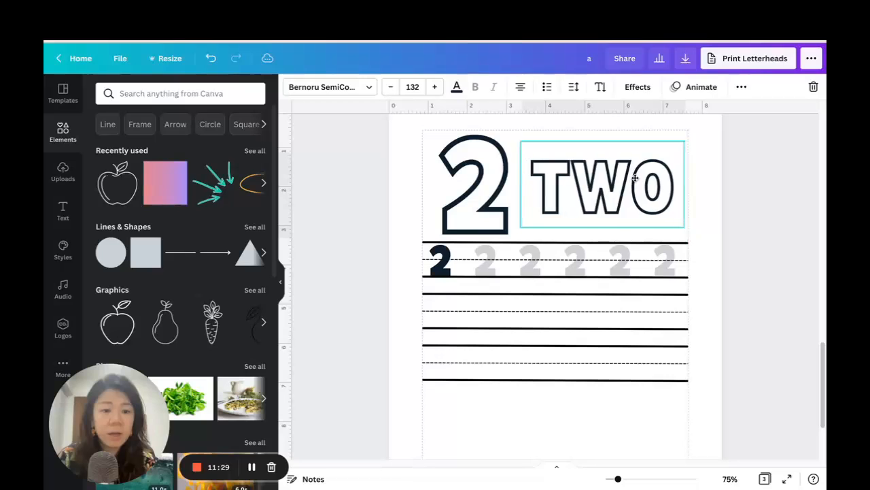
pyautogui.click(750, 291)
# Duplicate the solid small 2 and place the copy below the last writing line near the left margin.
pyautogui.scroll(-2, 751, 289)
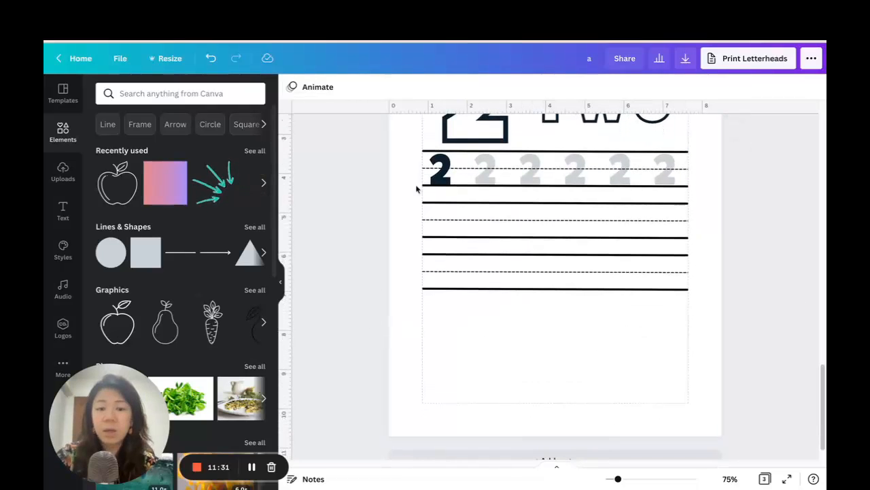
pyautogui.scroll(3, 596, 192)
pyautogui.click(445, 258)
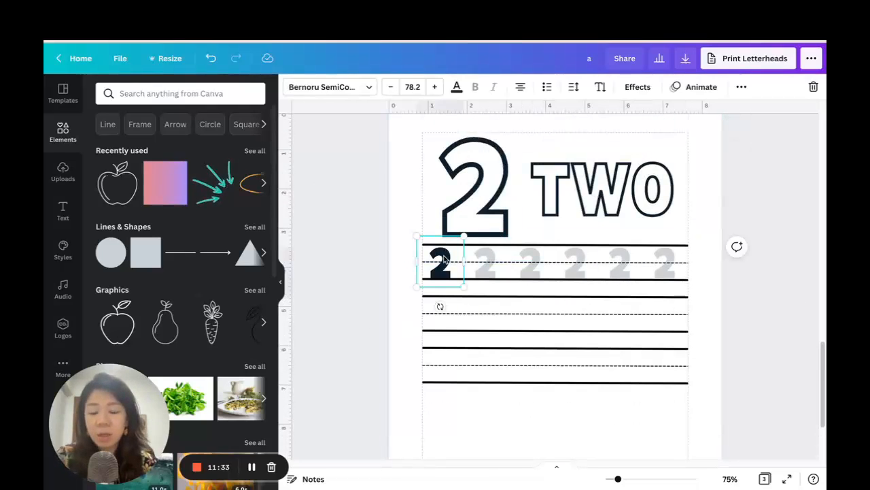
pyautogui.hotkey('ctrl', 'd')
pyautogui.scroll(-2, 492, 258)
pyautogui.moveTo(451, 185); pyautogui.dragTo(445, 319)
# Replace the copied 2 with the text "CIRCLE THE GROUP WITH 2 OBJECTS", widening its text box.
pyautogui.doubleClick(446, 314)
pyautogui.press('BackSpace')
pyautogui.write('CIRCLE')
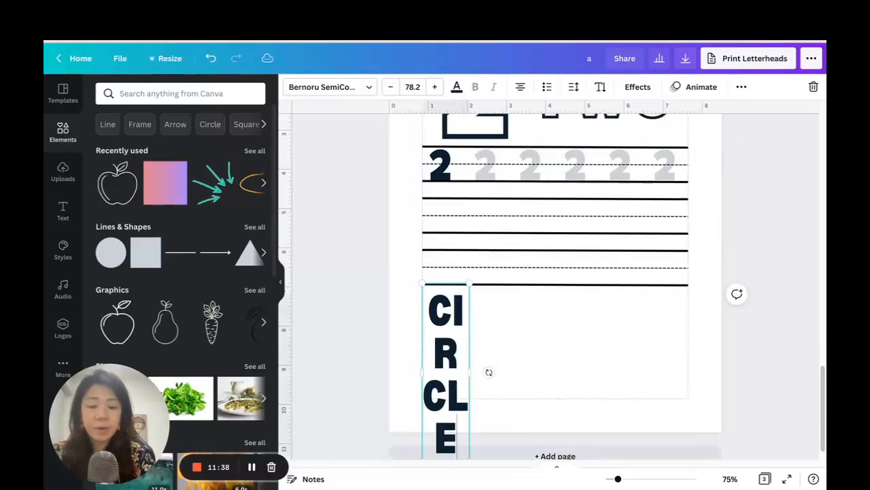
pyautogui.moveTo(470, 371); pyautogui.dragTo(590, 347)
pyautogui.write('THE G')
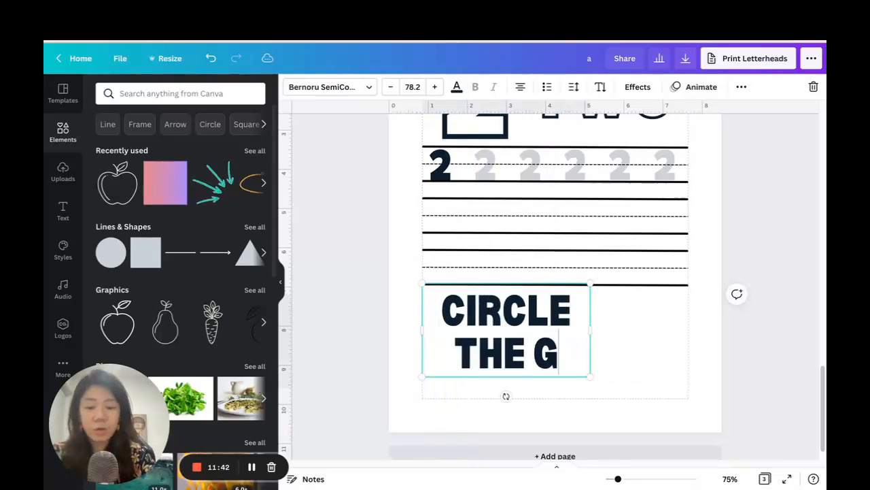
pyautogui.write('ROUP WITH 2 OBJECTS')
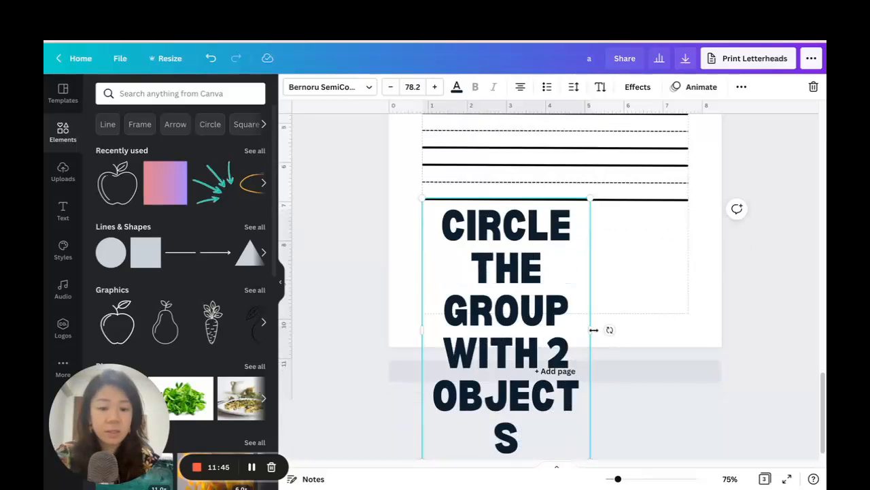
# Fit the instruction text on one line between the page margins by widening its box and reducing it to size 27.7.
pyautogui.moveTo(593, 329); pyautogui.dragTo(750, 337)
pyautogui.moveTo(750, 395); pyautogui.dragTo(689, 282)
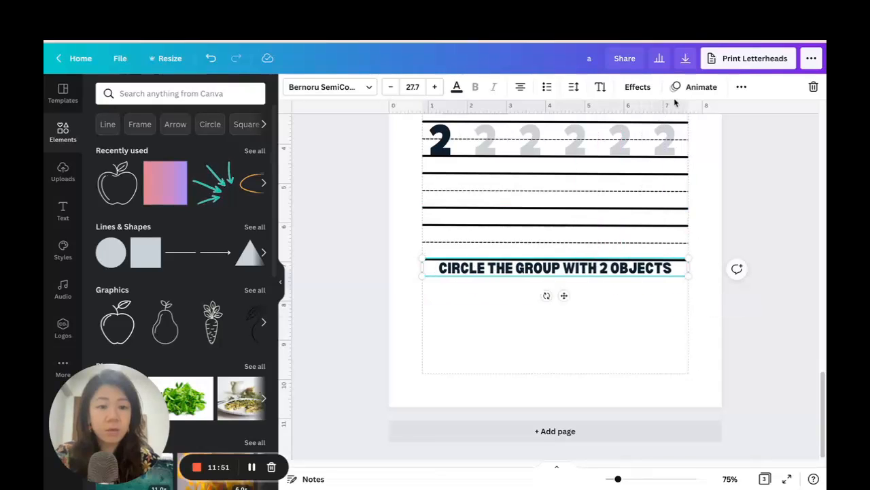
pyautogui.click(740, 87)
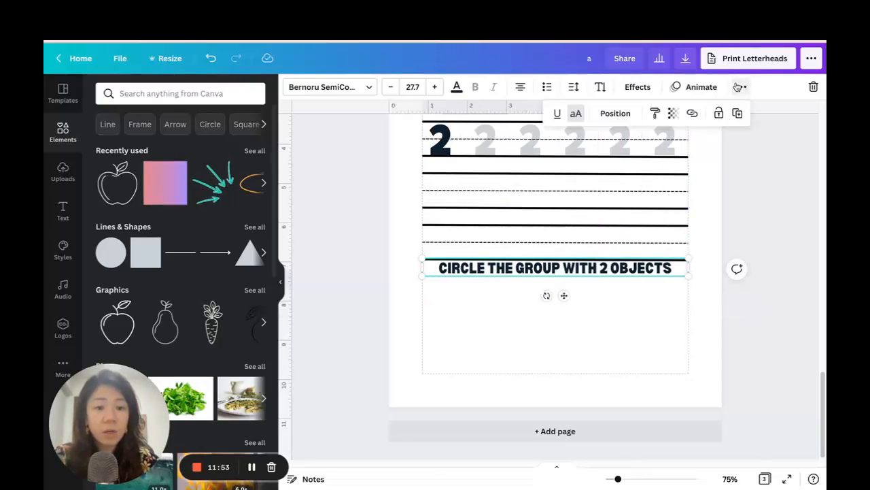
pyautogui.click(605, 114)
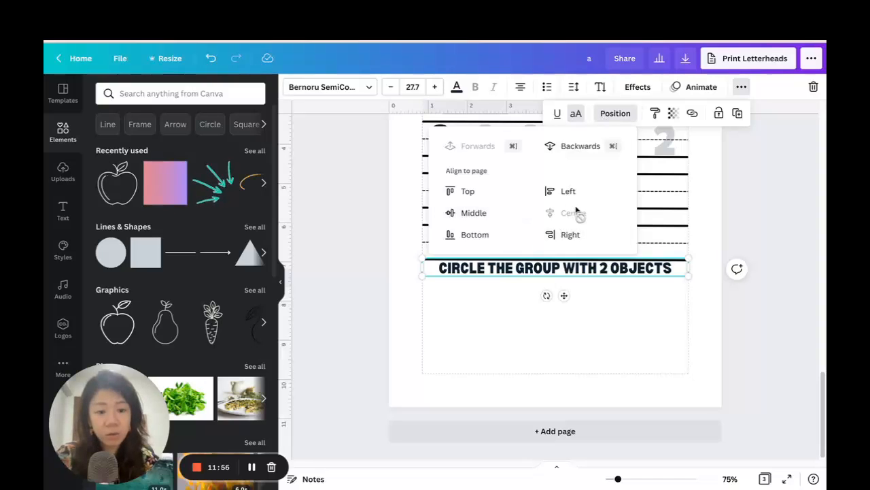
pyautogui.click(576, 311)
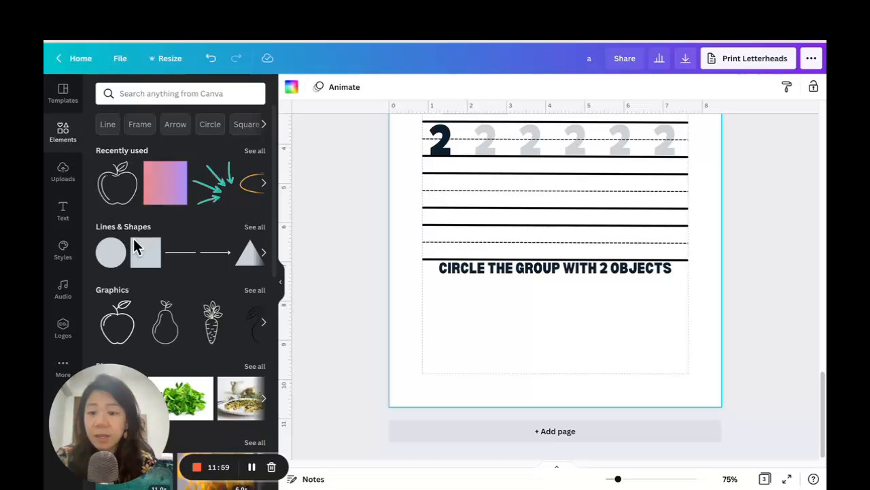
# Add the outlined carrot graphic, shrink it and place it below the instruction near the left margin.
pyautogui.scroll(-1, 170, 272)
pyautogui.click(211, 281)
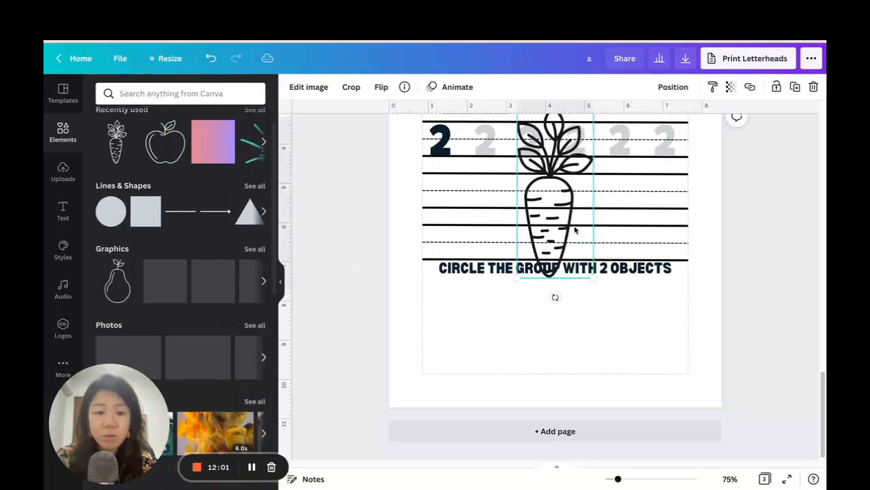
pyautogui.moveTo(574, 231); pyautogui.dragTo(532, 306)
pyautogui.moveTo(549, 194); pyautogui.dragTo(500, 317)
pyautogui.moveTo(487, 350); pyautogui.dragTo(450, 334)
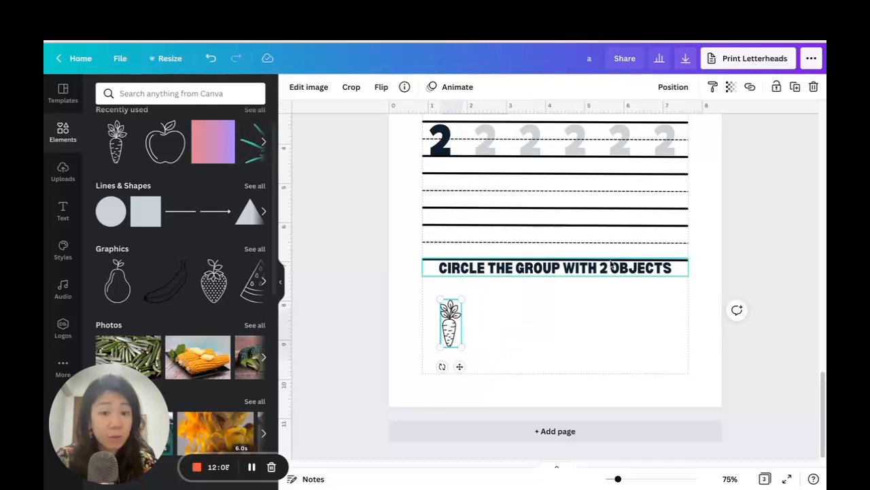
# Tilt the carrot slightly and place a duplicate of it alongside.
pyautogui.moveTo(449, 365); pyautogui.dragTo(465, 361)
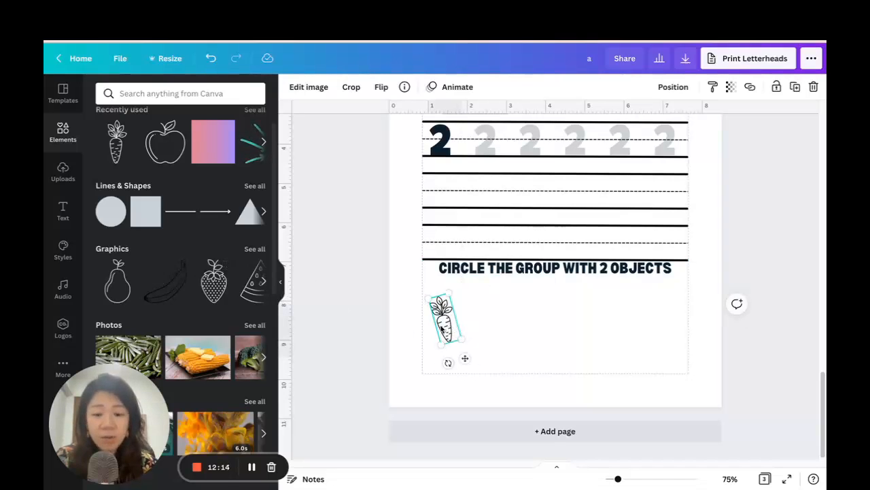
pyautogui.hotkey('ctrl', 'd')
pyautogui.moveTo(452, 331); pyautogui.dragTo(474, 327)
pyautogui.click(521, 332)
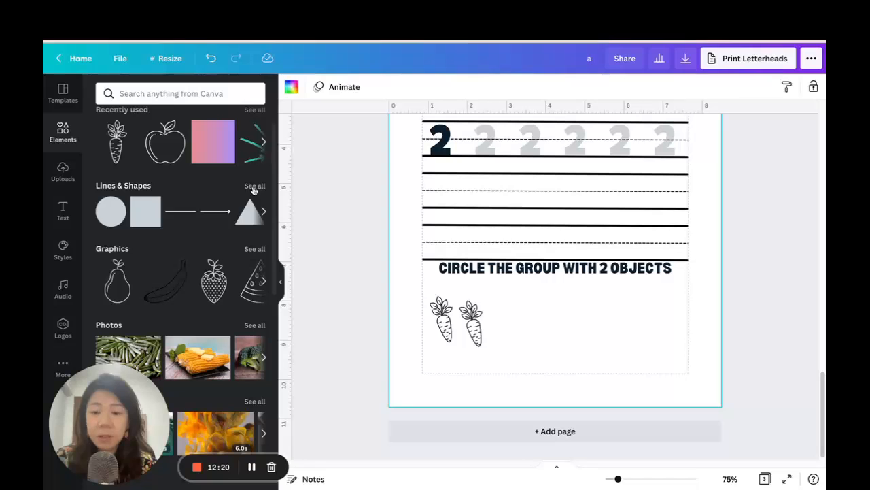
# Insert a Square Border shape on the page and colour it black.
pyautogui.click(254, 187)
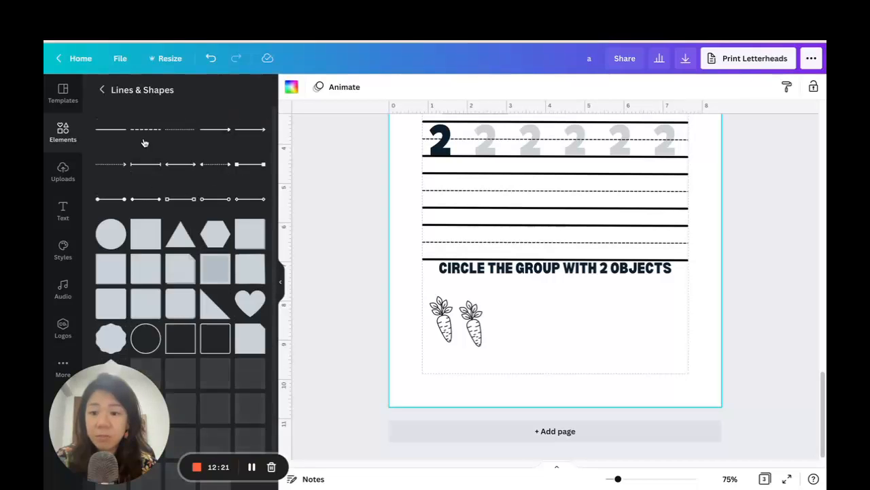
pyautogui.scroll(-2, 190, 185)
pyautogui.click(187, 242)
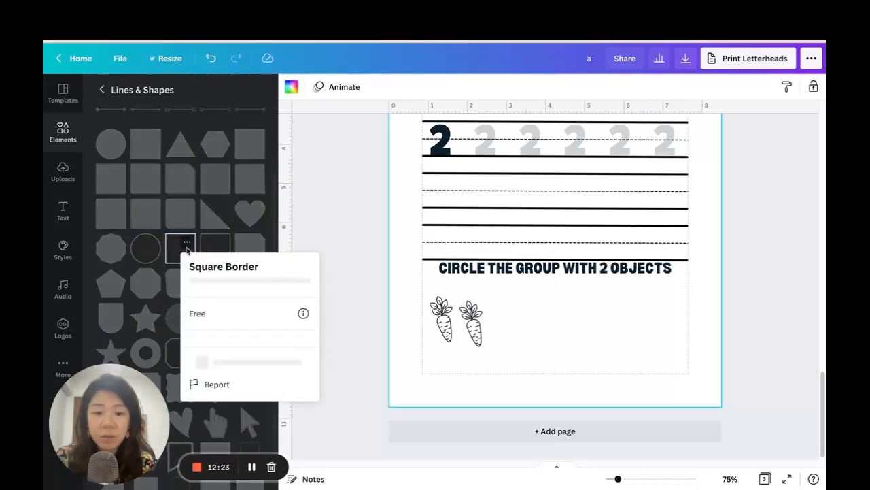
pyautogui.click(175, 250)
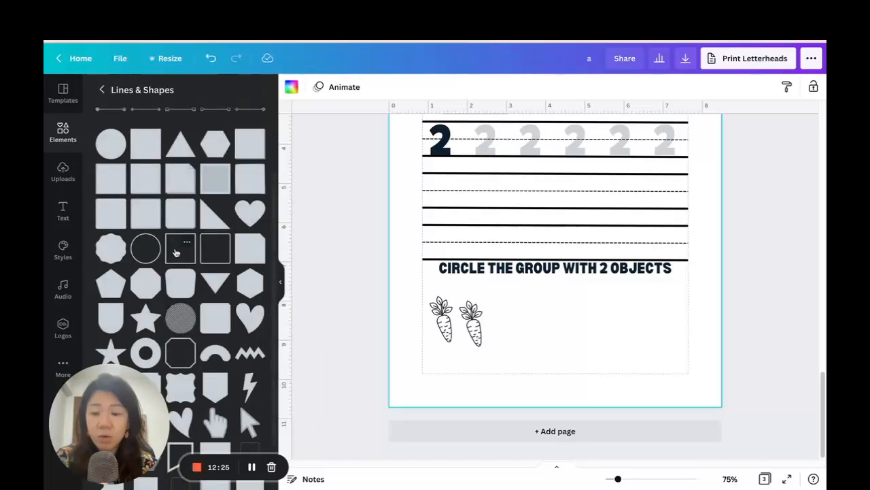
pyautogui.click(291, 87)
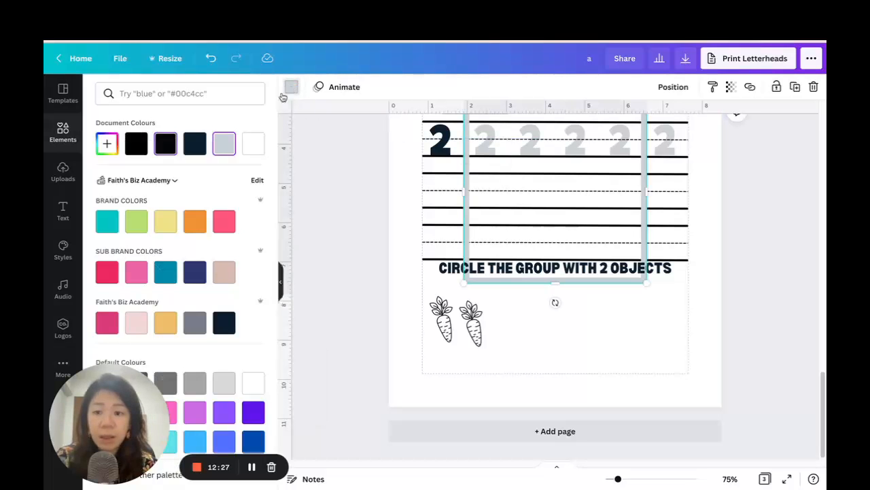
pyautogui.click(136, 144)
# Shrink the black square border to frame the two carrots and place a duplicate border beside it.
pyautogui.scroll(3, 439, 234)
pyautogui.moveTo(465, 271); pyautogui.dragTo(591, 395)
pyautogui.scroll(-3, 611, 251)
pyautogui.moveTo(621, 246); pyautogui.dragTo(500, 312)
pyautogui.moveTo(462, 342); pyautogui.dragTo(461, 373)
pyautogui.moveTo(504, 327); pyautogui.dragTo(590, 318)
pyautogui.click(796, 88)
pyautogui.click(598, 345)
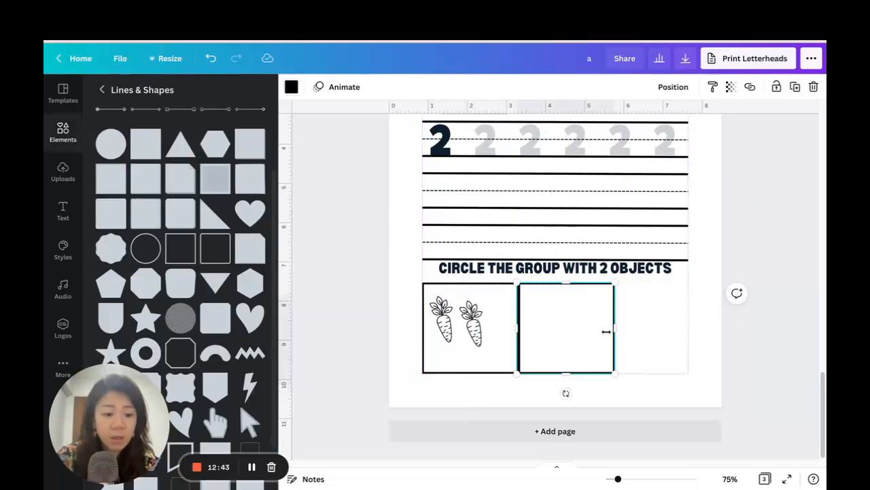
# Delete both square borders from the area below the instruction.
pyautogui.press('Delete')
pyautogui.click(502, 322)
pyautogui.moveTo(520, 330); pyautogui.dragTo(507, 329)
pyautogui.click(563, 304)
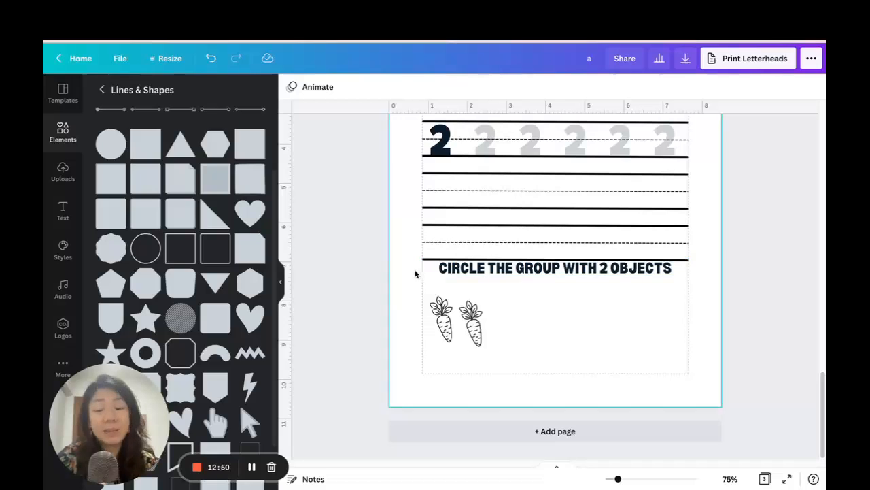
# Insert the plain three-column, four-row table, enlarge it and move it over the lower part of the page.
pyautogui.click(65, 145)
pyautogui.scroll(-5, 201, 218)
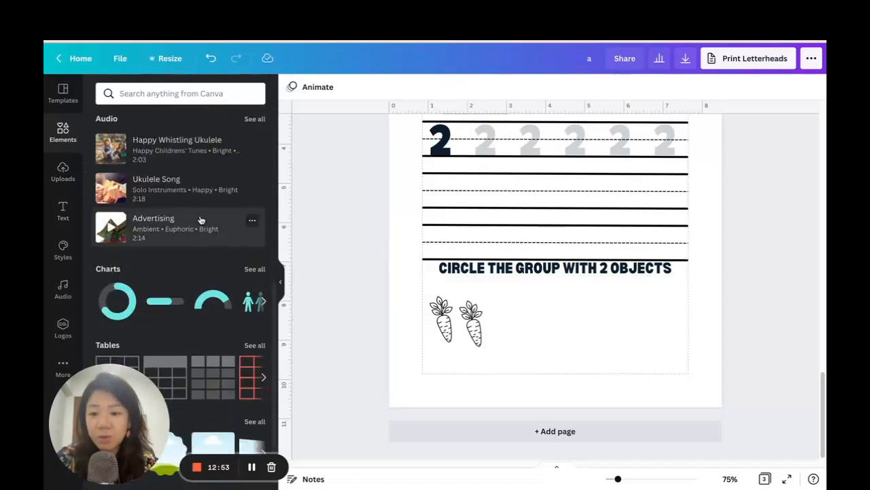
pyautogui.scroll(-2, 200, 220)
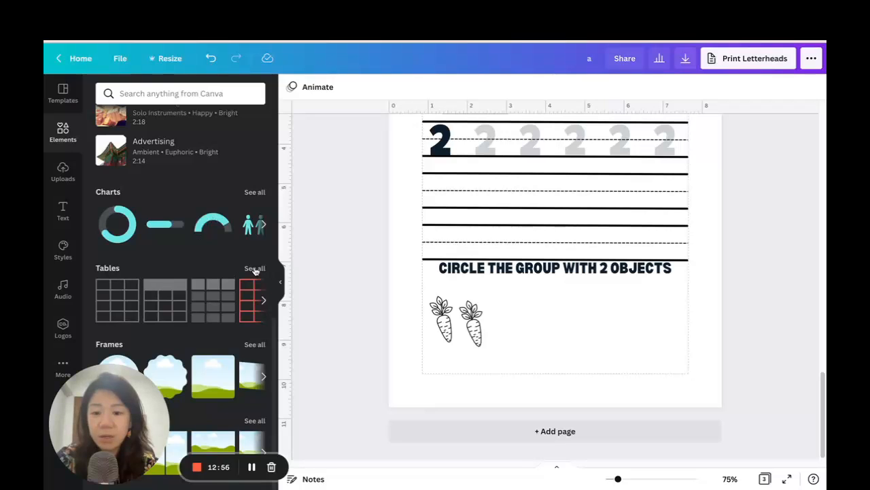
pyautogui.click(105, 293)
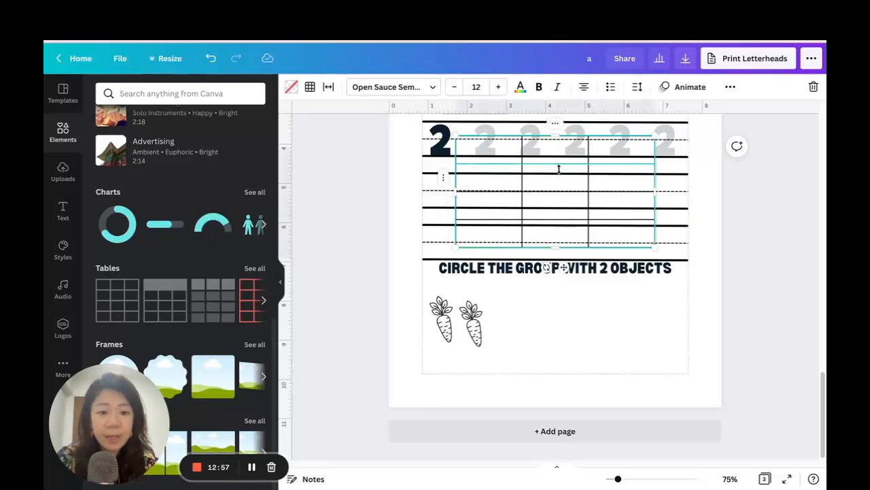
pyautogui.moveTo(657, 253); pyautogui.dragTo(667, 388)
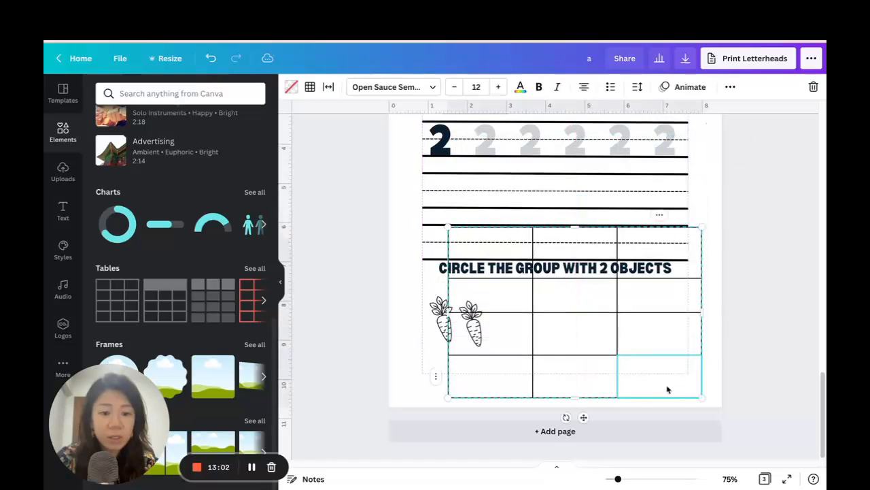
# Delete the bottom three rows of the table, leaving a single row of three cells.
pyautogui.click(435, 378)
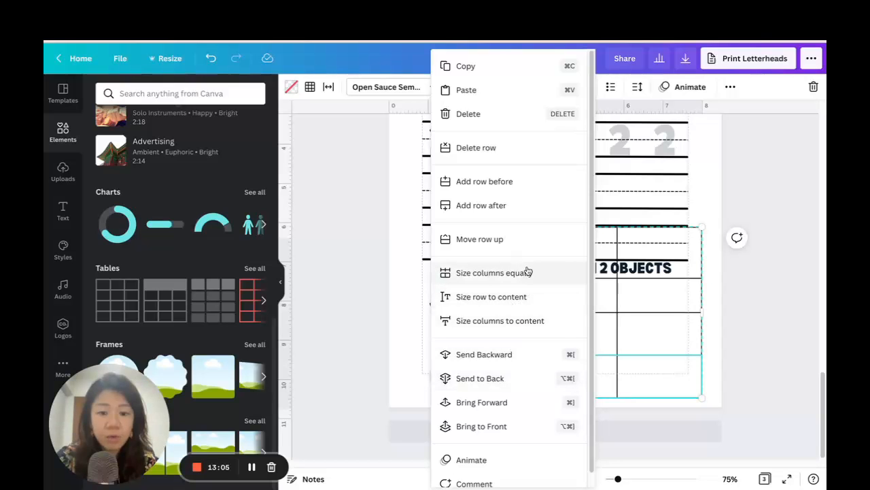
pyautogui.click(497, 148)
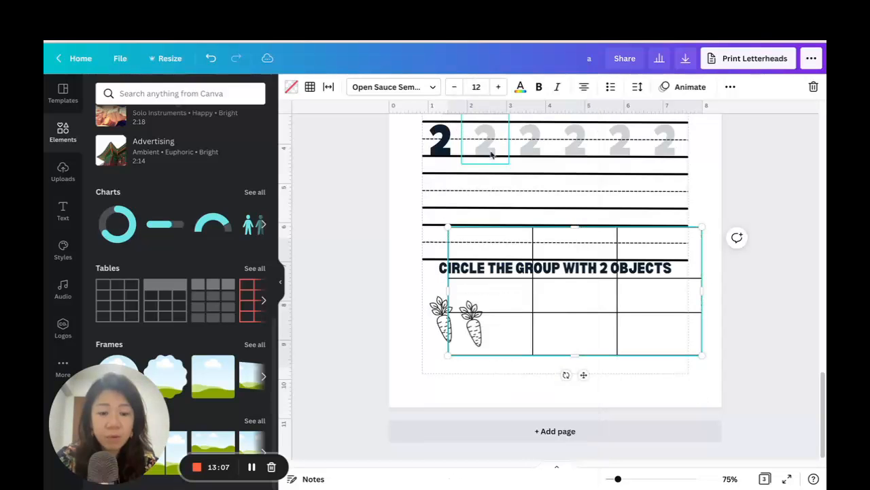
pyautogui.click(438, 336)
pyautogui.click(468, 149)
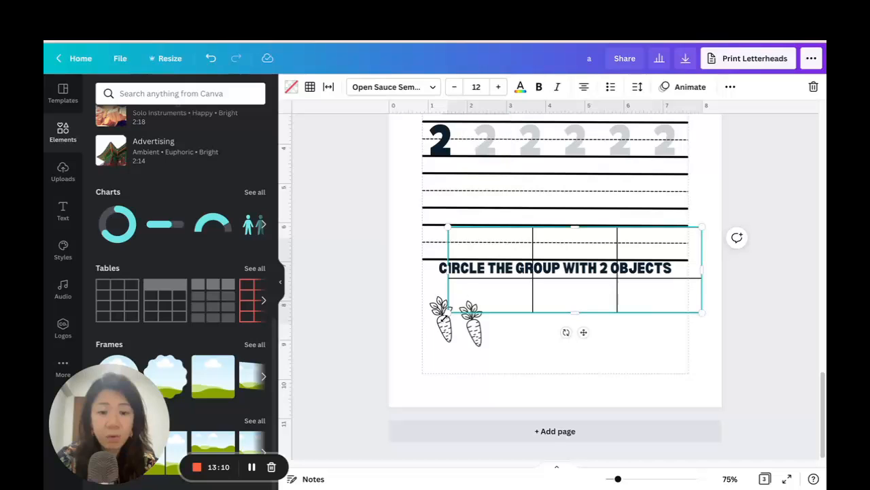
pyautogui.click(437, 297)
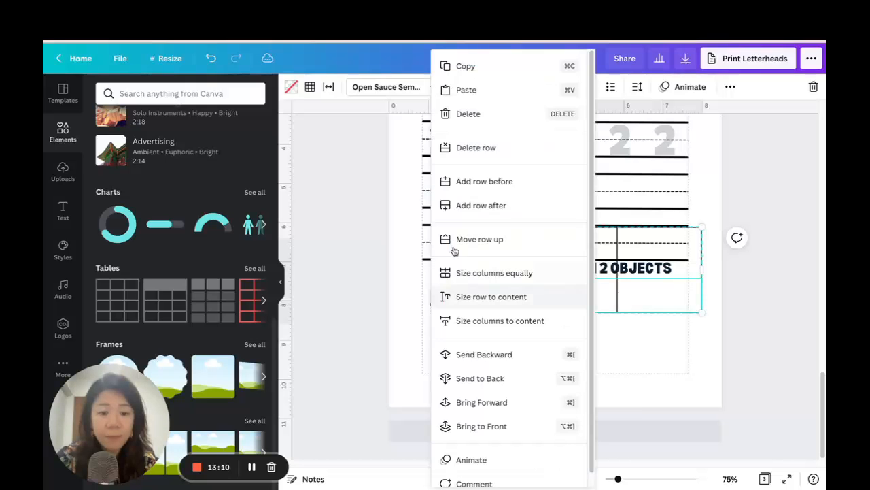
pyautogui.click(469, 148)
# Fit the one-row table between the page margins below the instruction, enclosing the carrots in its first cell, and send it backwards.
pyautogui.moveTo(695, 268); pyautogui.dragTo(688, 310)
pyautogui.moveTo(552, 337); pyautogui.dragTo(553, 373)
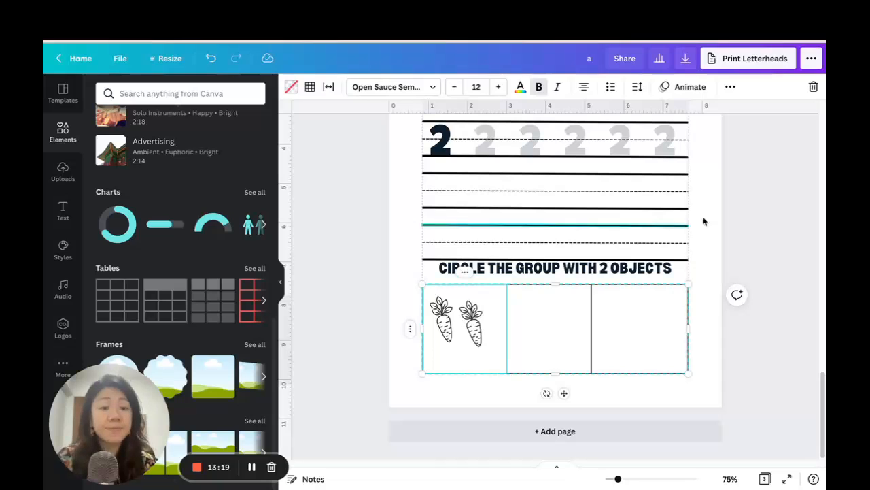
pyautogui.click(731, 86)
pyautogui.click(603, 113)
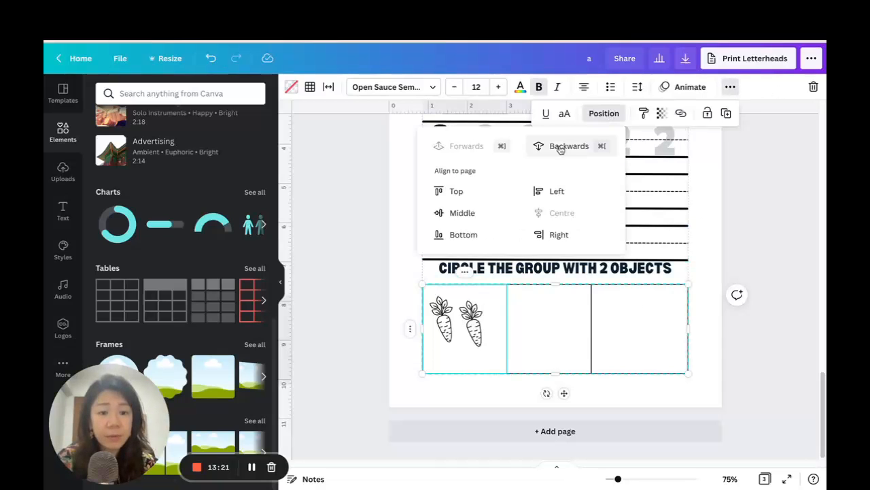
pyautogui.click(461, 350)
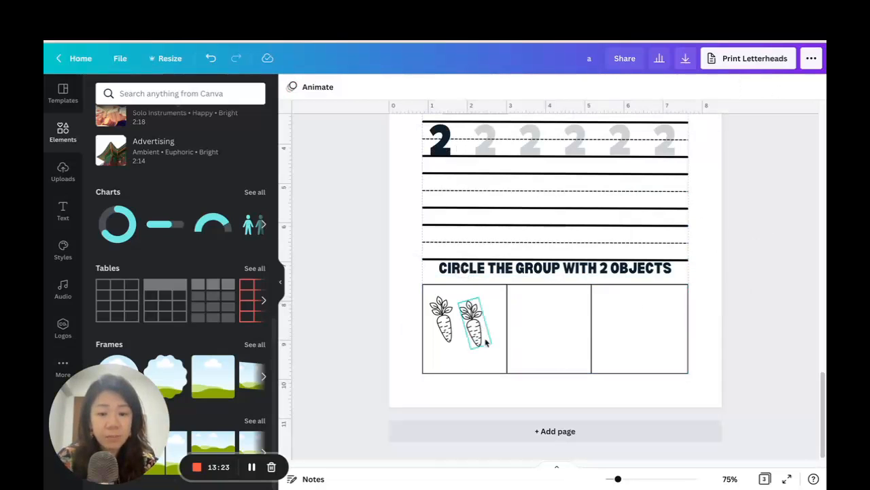
# Move the second carrot lower and further right within the table's first cell, staggering it from the first carrot.
pyautogui.click(470, 332)
pyautogui.moveTo(470, 332); pyautogui.dragTo(479, 344)
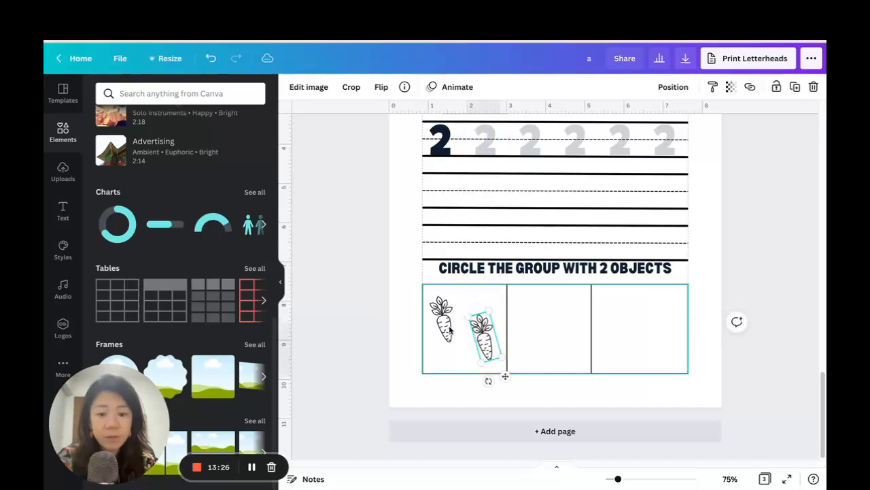
pyautogui.click(448, 325)
pyautogui.click(445, 324)
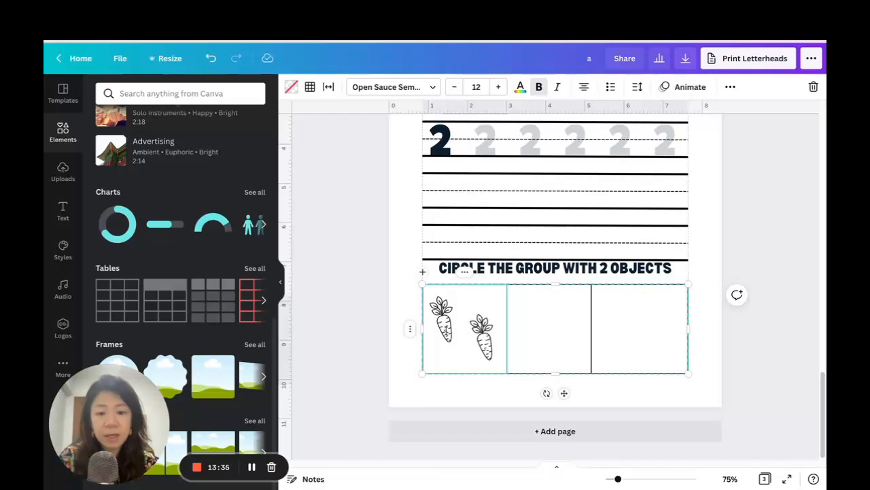
pyautogui.click(485, 344)
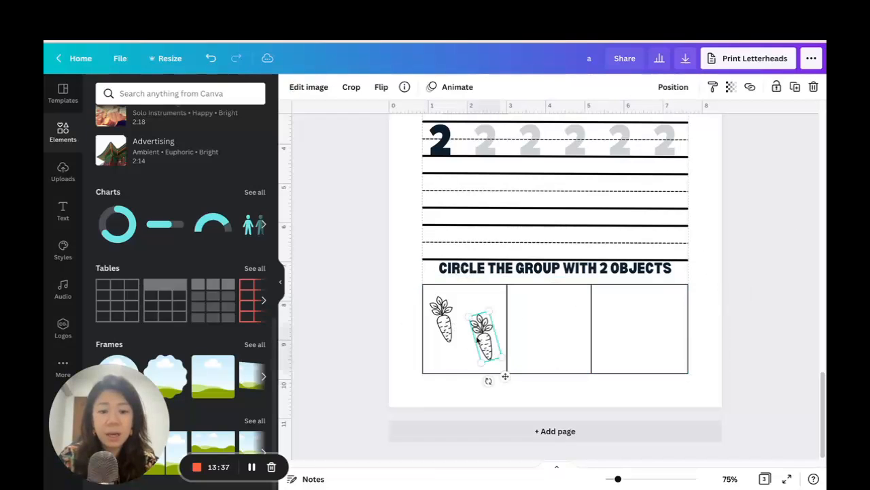
pyautogui.click(438, 327)
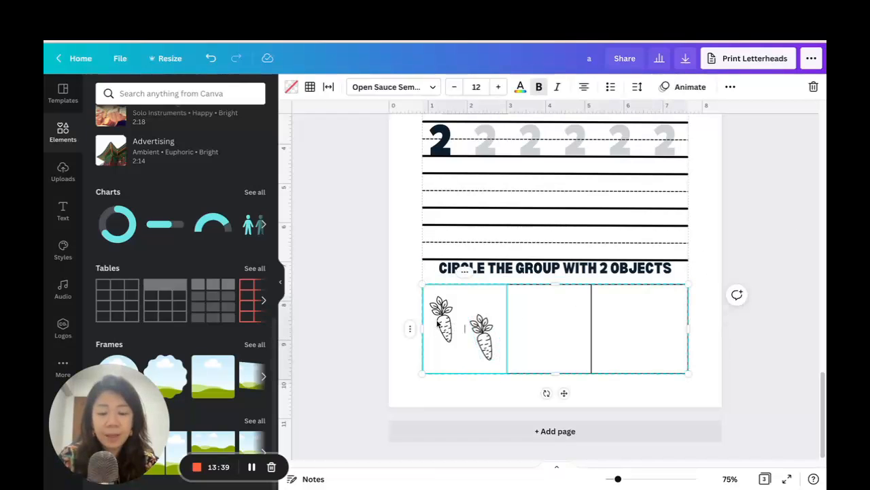
pyautogui.click(487, 343)
pyautogui.click(450, 323)
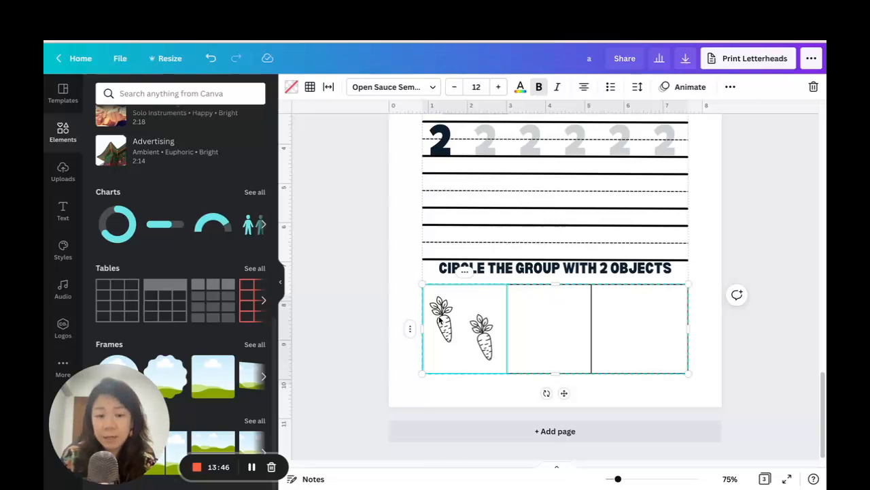
# Send the table backwards so it sits behind both carrots, and nudge the first carrot slightly to the right.
pyautogui.click(613, 311)
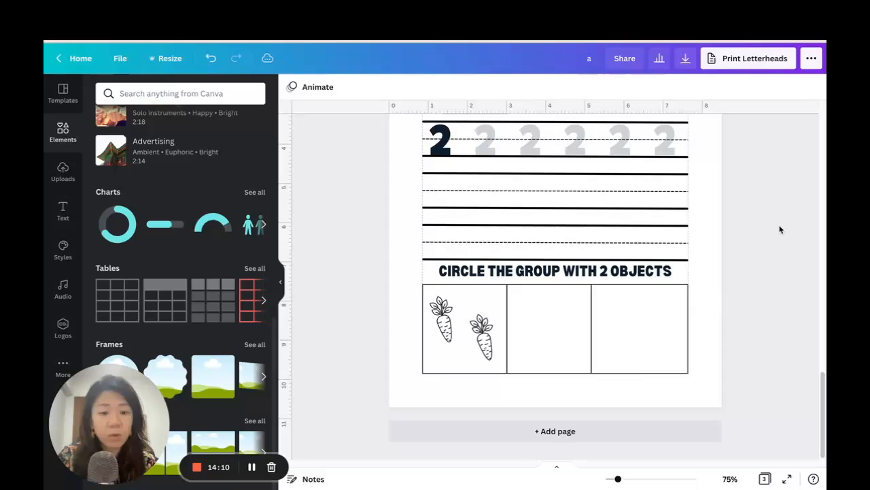
pyautogui.click(641, 331)
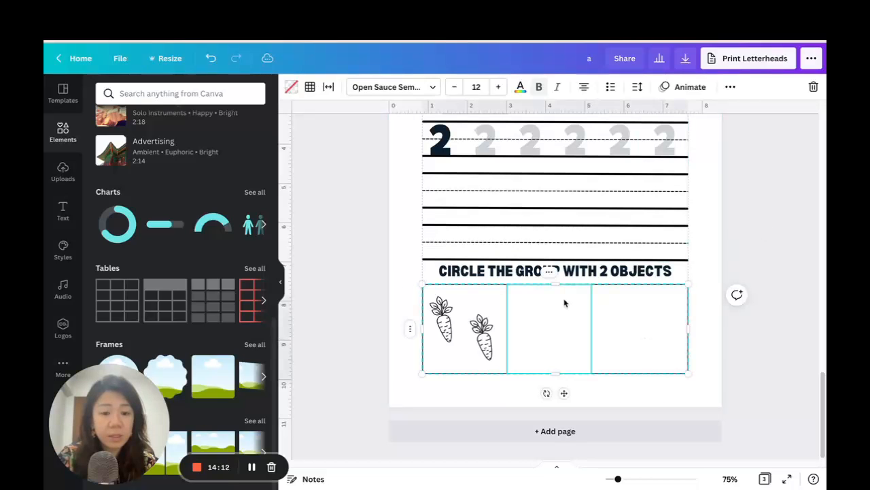
pyautogui.click(730, 87)
pyautogui.click(608, 114)
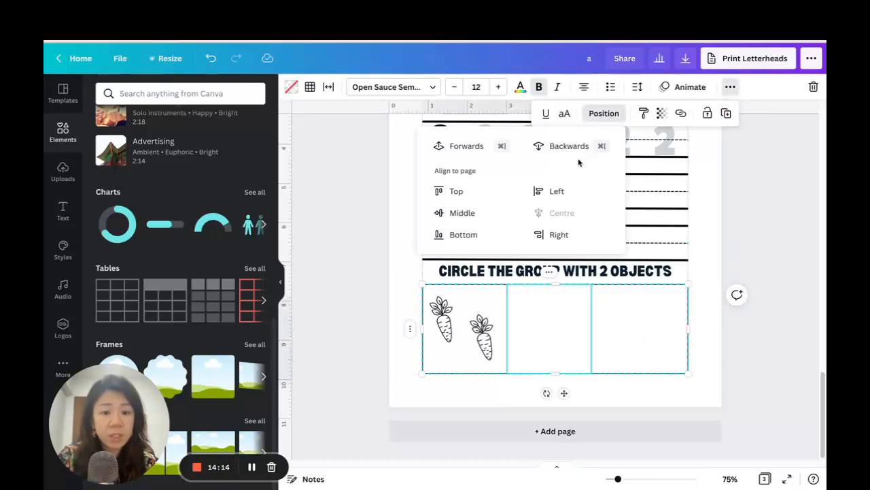
pyautogui.press('Escape')
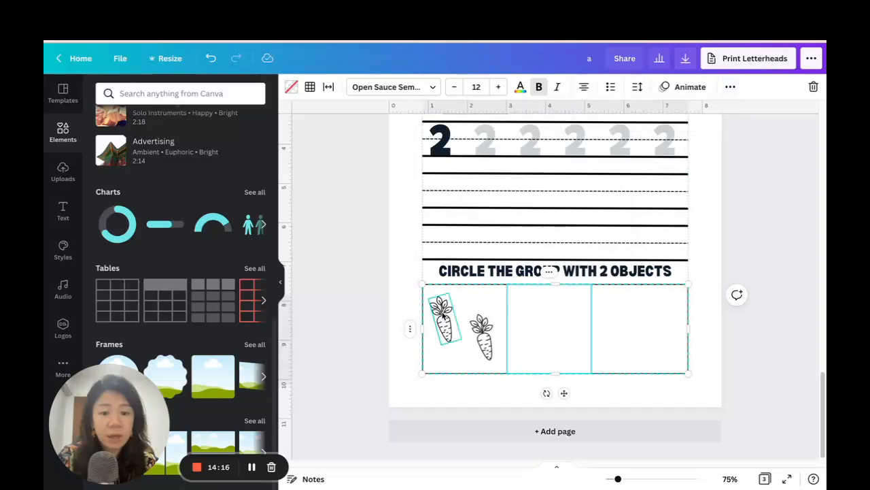
pyautogui.click(484, 336)
pyautogui.click(451, 320)
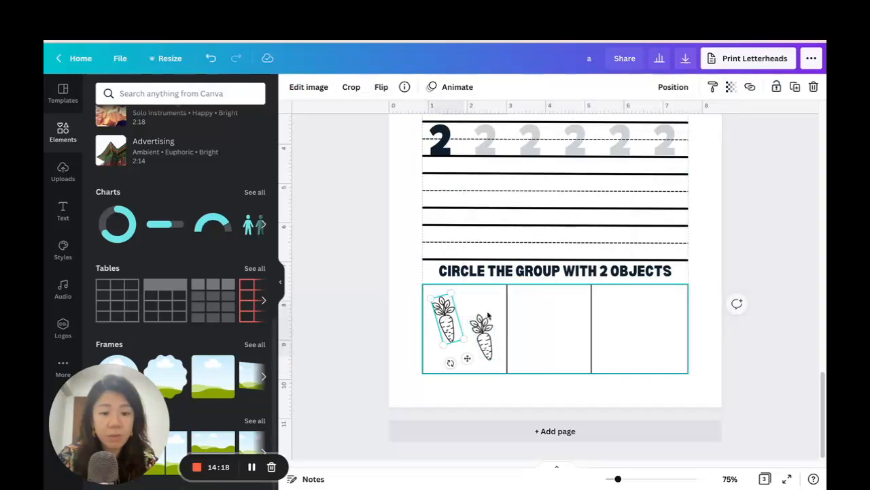
# Size the table's three columns equally.
pyautogui.click(614, 329)
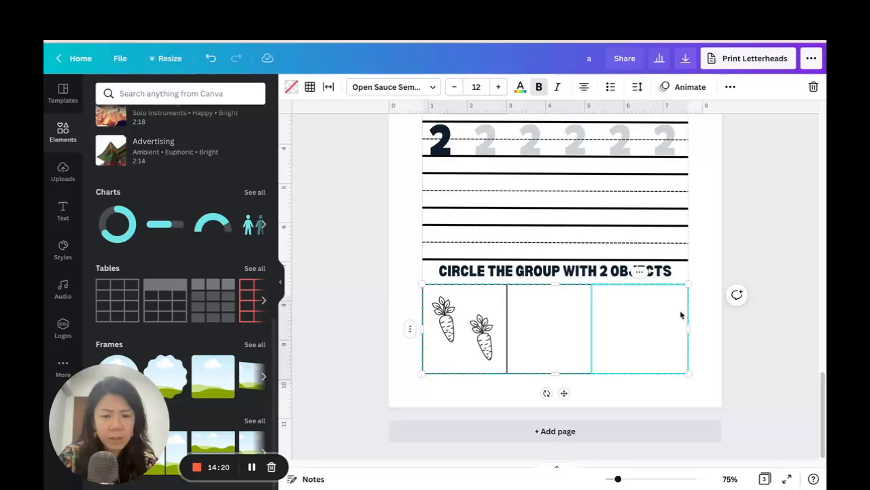
pyautogui.click(410, 329)
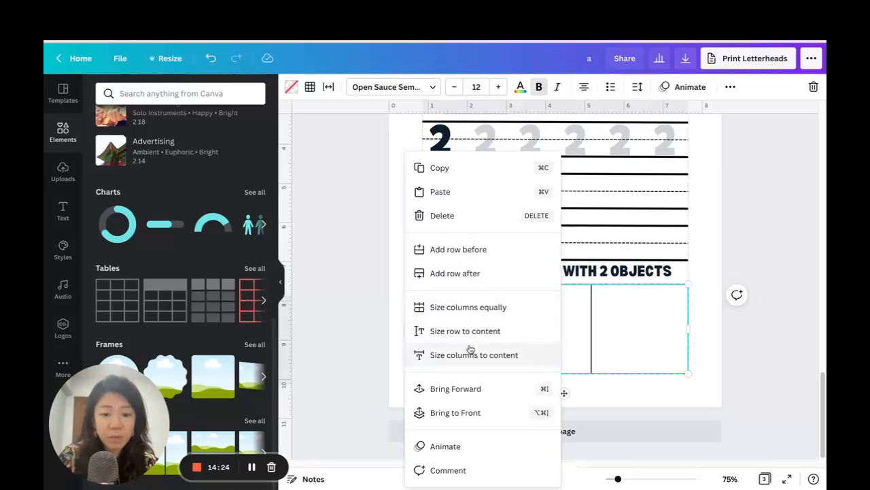
pyautogui.click(751, 243)
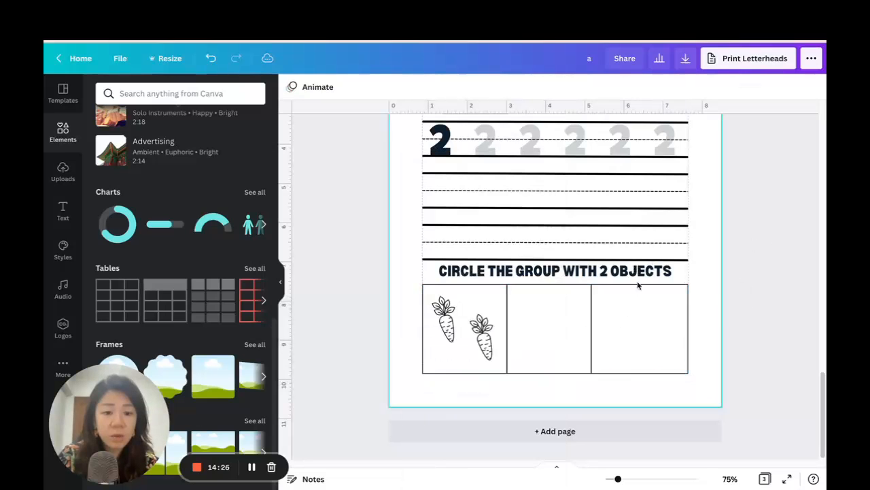
pyautogui.click(638, 290)
pyautogui.click(639, 272)
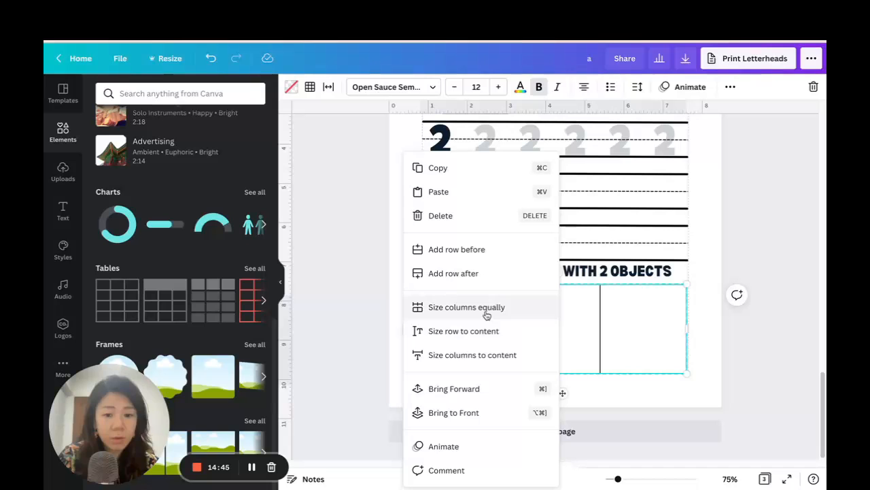
pyautogui.click(485, 309)
pyautogui.click(452, 322)
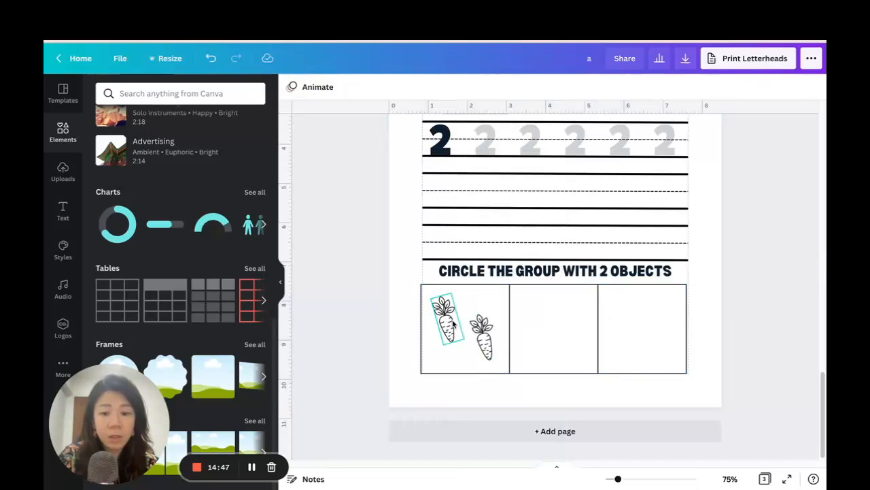
pyautogui.click(483, 336)
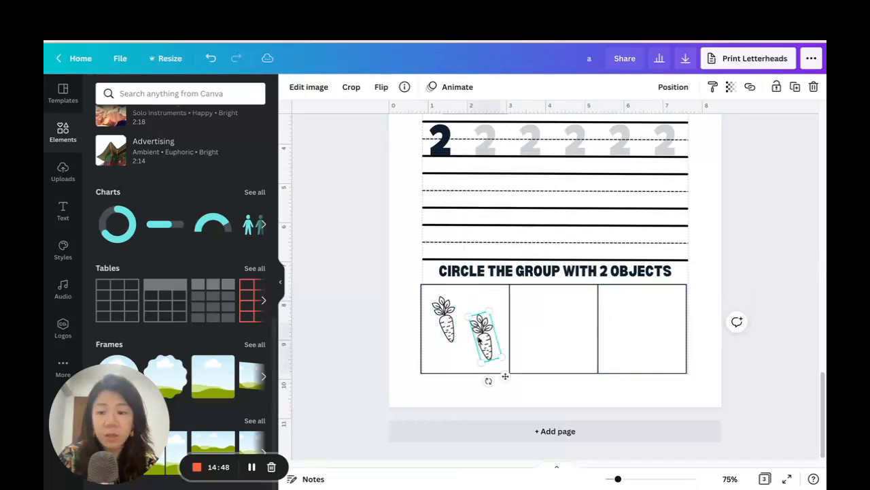
# Add the outline pear graphic, shrink it, and arrange three copies in the table's middle cell.
pyautogui.click(61, 131)
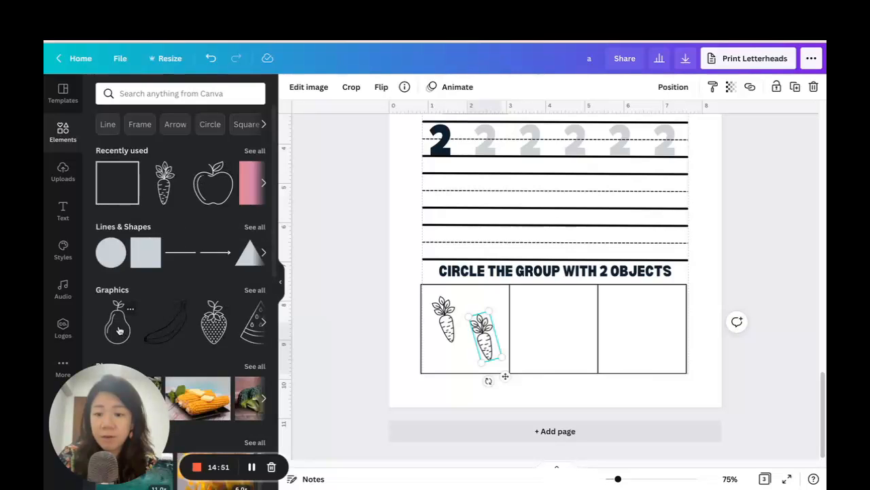
pyautogui.click(118, 330)
pyautogui.moveTo(607, 120); pyautogui.dragTo(575, 298)
pyautogui.hotkey('ctrl', 'd')
# Add the outline watermelon slice, shrink it, and arrange four copies in two rows inside the table's third cell.
pyautogui.click(211, 321)
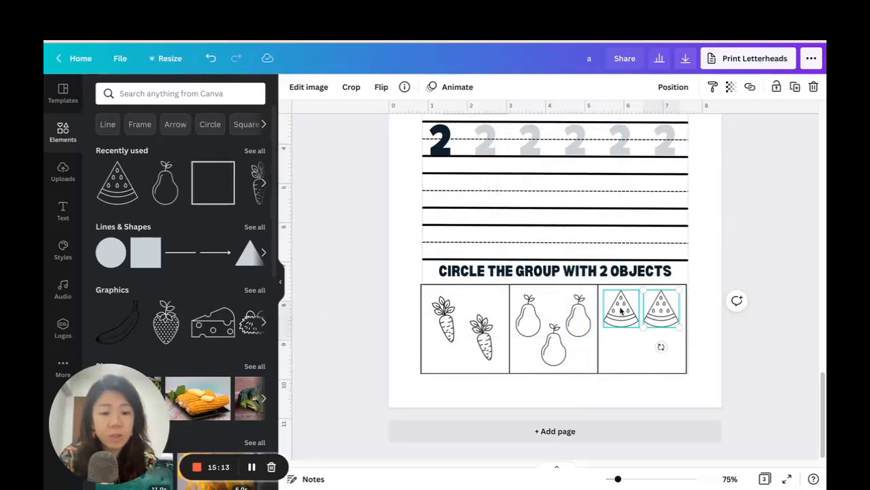
pyautogui.moveTo(660, 346); pyautogui.dragTo(723, 210)
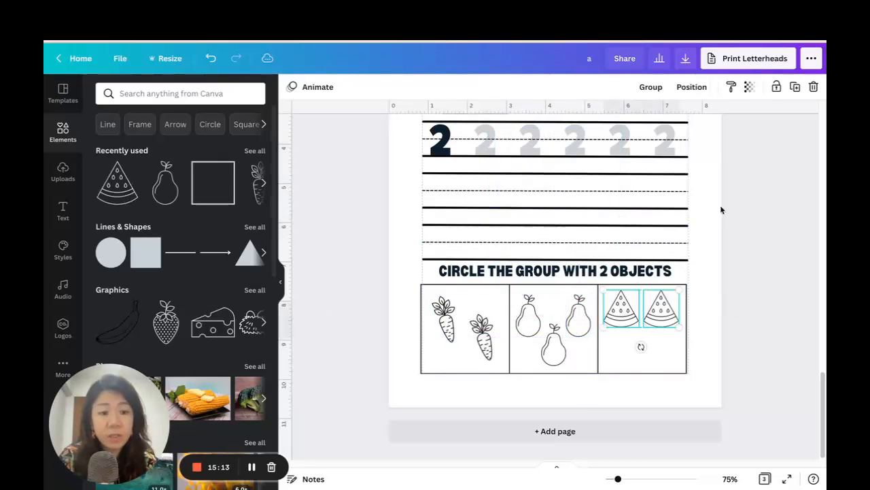
pyautogui.hotkey('ctrl', 'd')
pyautogui.moveTo(673, 316); pyautogui.dragTo(665, 347)
pyautogui.click(735, 381)
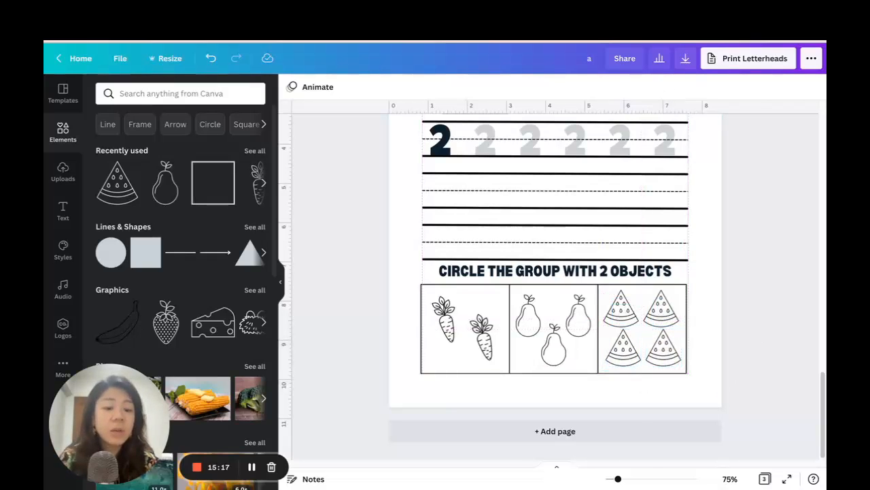
# Review the whole number 2 worksheet at 51% zoom, along with the 我 page above it.
pyautogui.moveTo(618, 481); pyautogui.dragTo(614, 479)
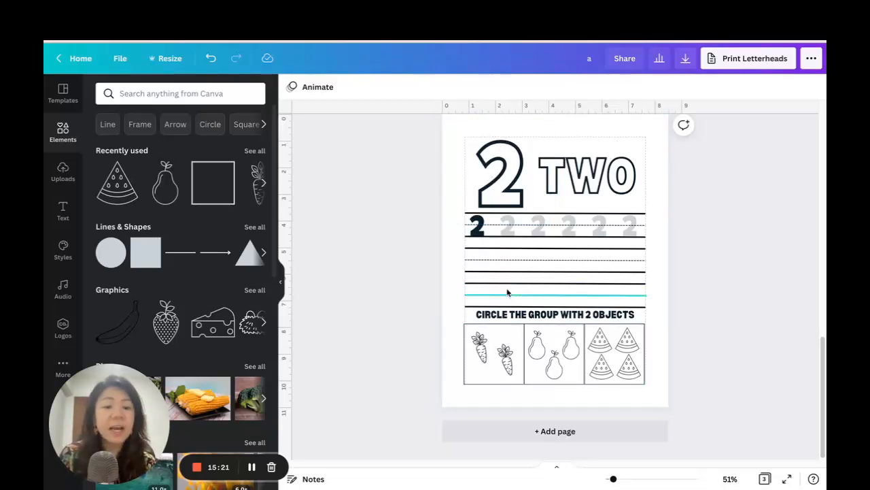
pyautogui.click(565, 317)
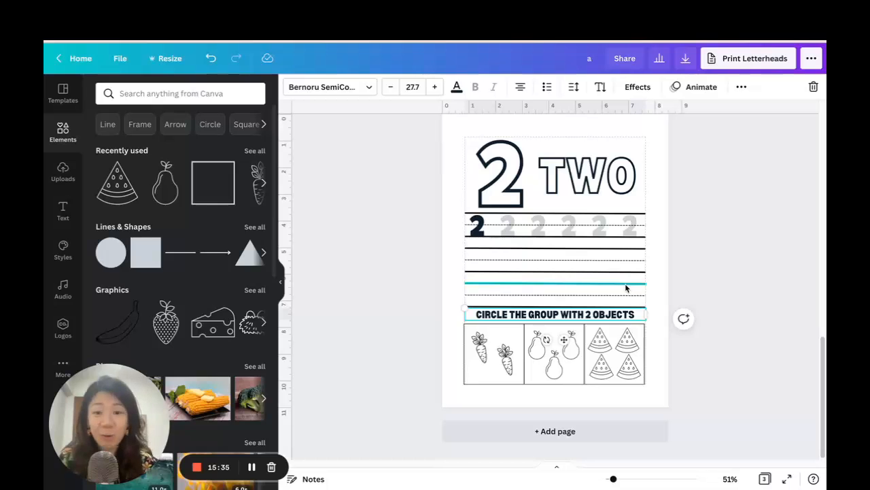
pyautogui.scroll(-3, 731, 265)
pyautogui.scroll(2, 730, 263)
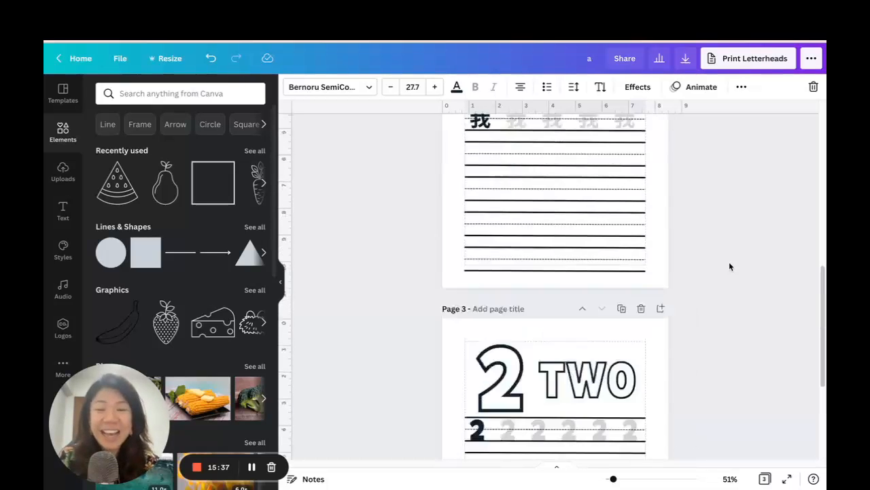